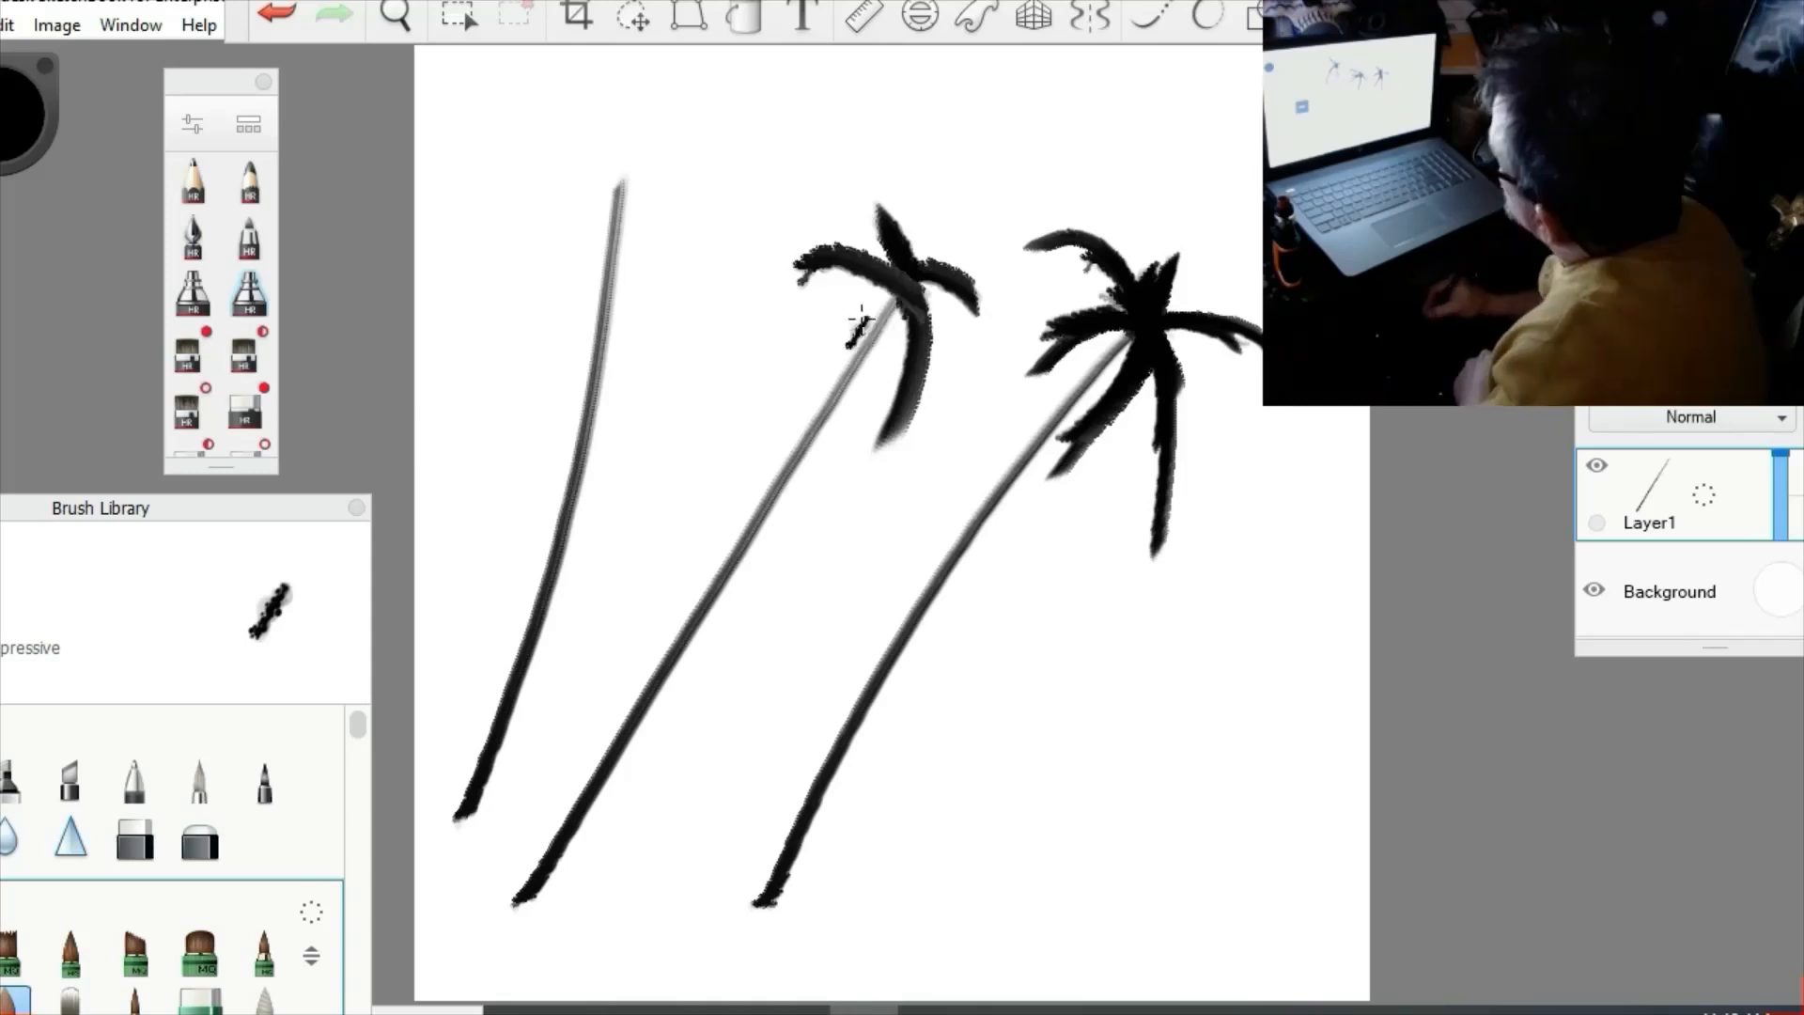
- Paint more black fronds around the crown of the middle palm, using a smaller brush size
{"action": "mouse_move", "coordinate": [787, 243]}
{"action": "left_mouse_down"}
{"action": "mouse_move", "coordinate": [904, 282]}
{"action": "mouse_move", "coordinate": [900, 358]}
{"action": "left_mouse_up"}
{"action": "left_click_drag", "start_coordinate": [919, 282], "coordinate": [963, 332]}
{"action": "left_click_drag", "start_coordinate": [910, 267], "coordinate": [942, 226]}
{"action": "left_click", "coordinate": [282, 14]}
{"action": "key", "text": "["}
{"action": "mouse_move", "coordinate": [792, 366]}
{"action": "left_mouse_down"}
{"action": "mouse_move", "coordinate": [904, 294]}
{"action": "mouse_move", "coordinate": [795, 367]}
{"action": "left_mouse_up"}
{"action": "mouse_move", "coordinate": [933, 324]}
{"action": "left_mouse_down"}
{"action": "mouse_move", "coordinate": [936, 279]}
{"action": "mouse_move", "coordinate": [965, 416]}
{"action": "left_mouse_up"}
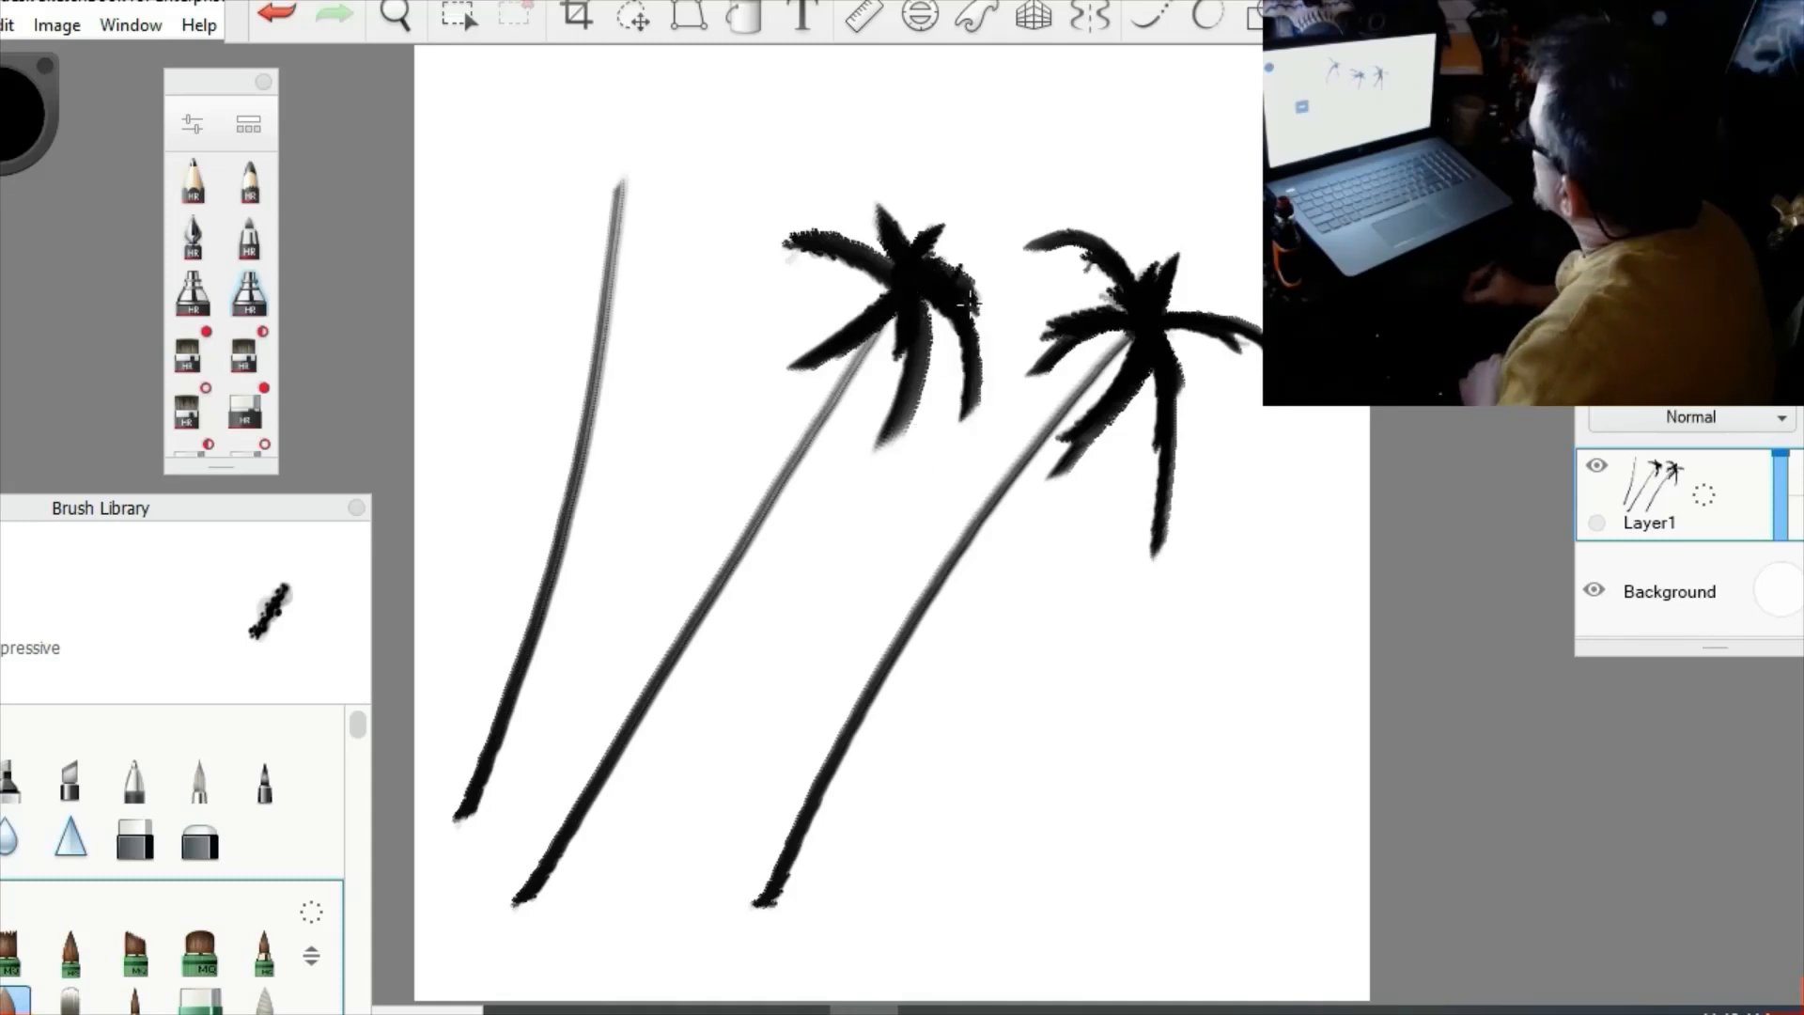
- Paint a crown of drooping black fronds on top of the bare leftmost trunk
{"action": "mouse_move", "coordinate": [620, 181]}
{"action": "left_mouse_down"}
{"action": "mouse_move", "coordinate": [655, 325]}
{"action": "mouse_move", "coordinate": [540, 372]}
{"action": "left_mouse_up"}
{"action": "left_click_drag", "start_coordinate": [512, 178], "coordinate": [747, 183]}
{"action": "left_click_drag", "start_coordinate": [625, 188], "coordinate": [733, 240]}
{"action": "left_click_drag", "start_coordinate": [543, 80], "coordinate": [607, 178]}
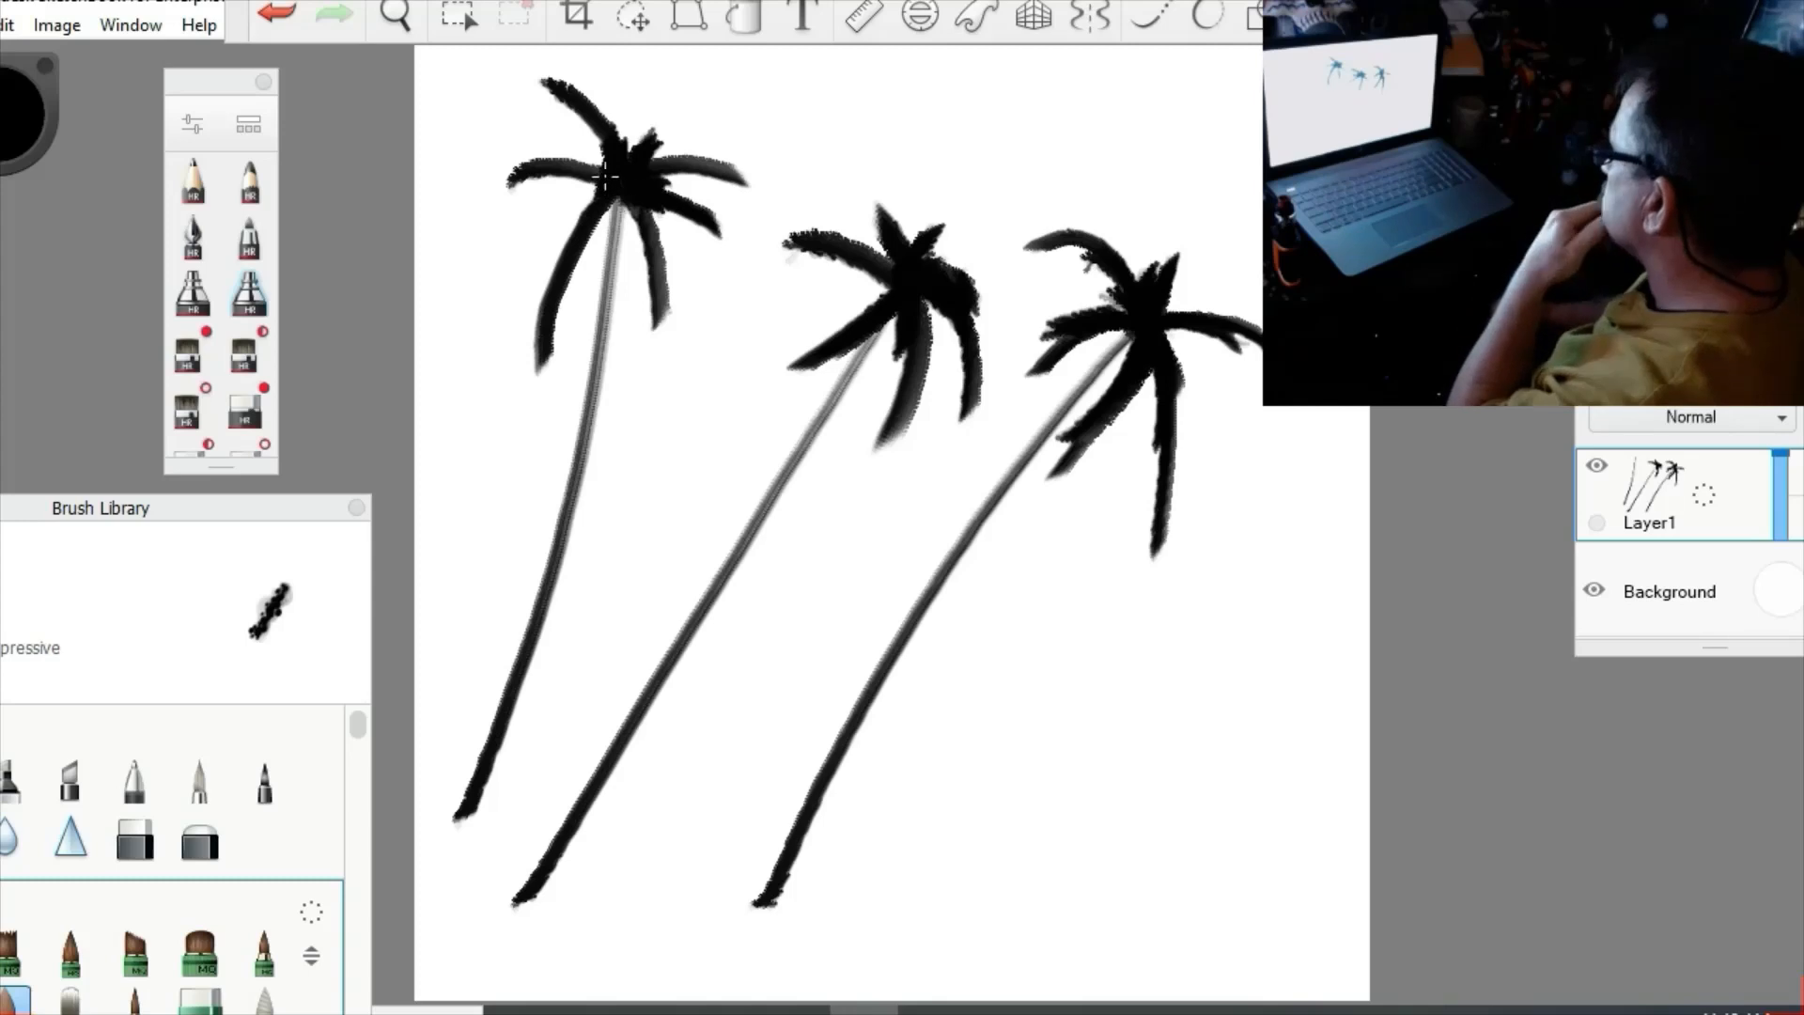
- Thicken the right-hand and hanging fronds of the middle palm with extra black strokes
{"action": "key", "text": "ctrl+z"}
{"action": "mouse_move", "coordinate": [902, 282]}
{"action": "left_mouse_down"}
{"action": "mouse_move", "coordinate": [945, 329]}
{"action": "mouse_move", "coordinate": [982, 254]}
{"action": "mouse_move", "coordinate": [982, 390]}
{"action": "left_mouse_up"}
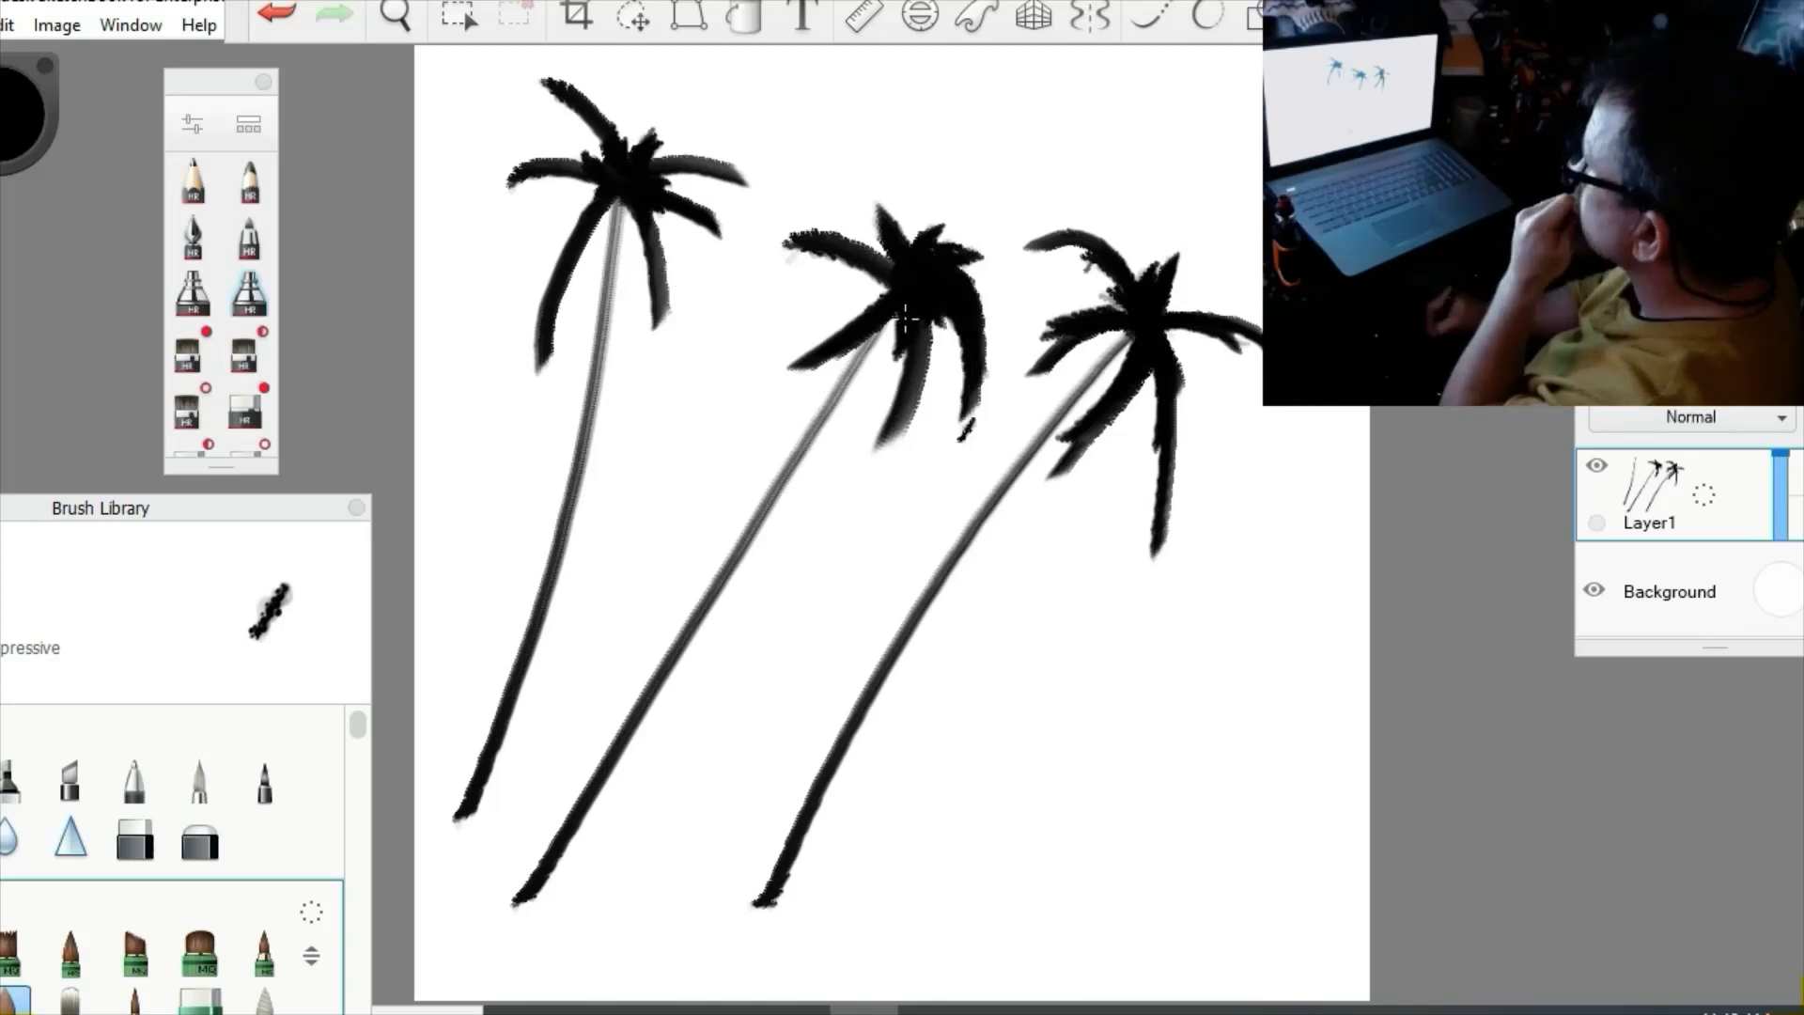
{"action": "left_click_drag", "start_coordinate": [916, 338], "coordinate": [888, 522]}
{"action": "left_click", "coordinate": [277, 11]}
{"action": "left_click_drag", "start_coordinate": [919, 314], "coordinate": [900, 402]}
- Erase the middle palm's whole crown of fronds and return to the black bristle brush
{"action": "mouse_move", "coordinate": [846, 201]}
{"action": "left_mouse_down"}
{"action": "mouse_move", "coordinate": [908, 259]}
{"action": "mouse_move", "coordinate": [906, 294]}
{"action": "mouse_move", "coordinate": [906, 254]}
{"action": "mouse_move", "coordinate": [851, 209]}
{"action": "mouse_move", "coordinate": [808, 263]}
{"action": "mouse_move", "coordinate": [949, 249]}
{"action": "mouse_move", "coordinate": [924, 372]}
{"action": "mouse_move", "coordinate": [907, 284]}
{"action": "mouse_move", "coordinate": [857, 470]}
{"action": "left_mouse_up"}
{"action": "left_click", "coordinate": [246, 408]}
{"action": "left_click", "coordinate": [15, 998]}
{"action": "key", "text": "ctrl+z"}
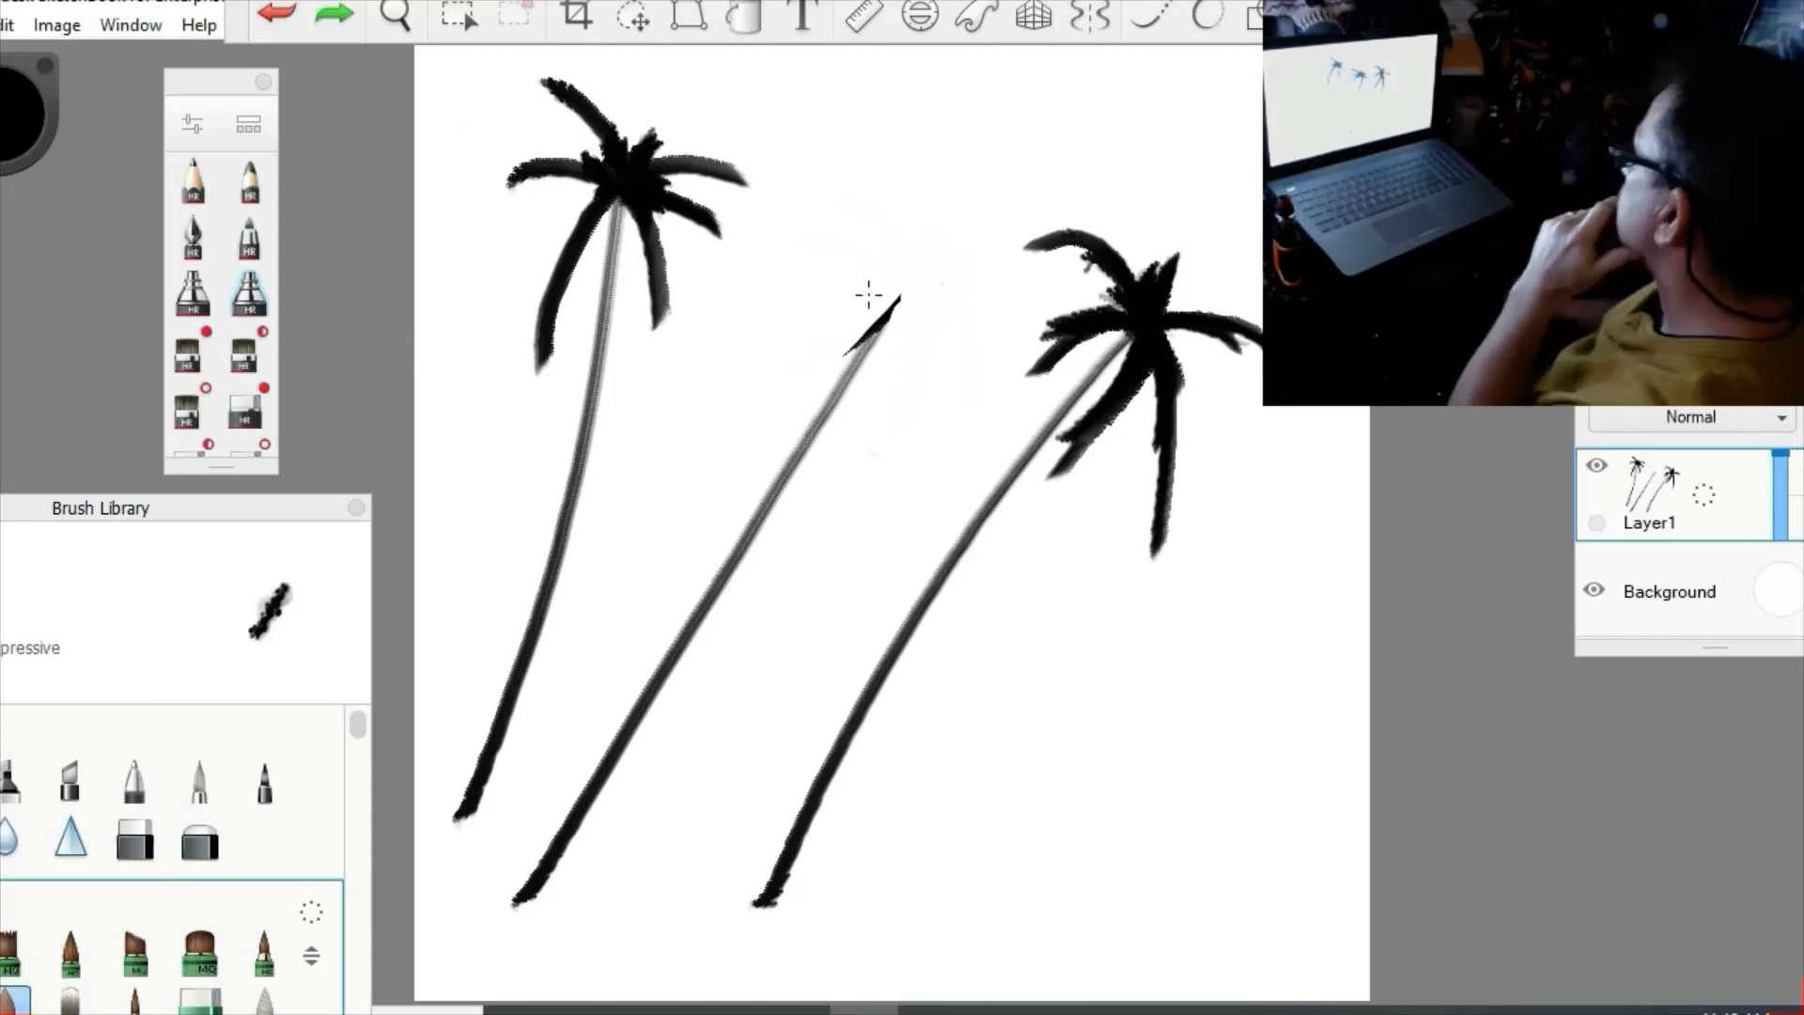
- Repaint the middle palm's crown with ragged-edged black fronds spreading and drooping in all directions from the trunk top
{"action": "left_click_drag", "start_coordinate": [905, 296], "coordinate": [855, 481]}
{"action": "left_click_drag", "start_coordinate": [791, 310], "coordinate": [907, 299]}
{"action": "left_click_drag", "start_coordinate": [815, 224], "coordinate": [989, 351]}
{"action": "left_click", "coordinate": [271, 17]}
{"action": "left_click", "coordinate": [270, 17]}
{"action": "mouse_move", "coordinate": [791, 234]}
{"action": "left_mouse_down"}
{"action": "mouse_move", "coordinate": [873, 354]}
{"action": "mouse_move", "coordinate": [896, 293]}
{"action": "mouse_move", "coordinate": [927, 265]}
{"action": "left_mouse_up"}
{"action": "mouse_move", "coordinate": [907, 305]}
{"action": "left_mouse_down"}
{"action": "mouse_move", "coordinate": [947, 304]}
{"action": "mouse_move", "coordinate": [891, 246]}
{"action": "left_mouse_up"}
{"action": "left_click_drag", "start_coordinate": [909, 312], "coordinate": [975, 369]}
{"action": "left_click_drag", "start_coordinate": [814, 348], "coordinate": [803, 367]}
{"action": "mouse_move", "coordinate": [786, 363]}
{"action": "left_mouse_down"}
{"action": "mouse_move", "coordinate": [904, 321]}
{"action": "mouse_move", "coordinate": [749, 367]}
{"action": "left_mouse_up"}
{"action": "left_click", "coordinate": [272, 17]}
{"action": "mouse_move", "coordinate": [834, 325]}
{"action": "left_mouse_down"}
{"action": "mouse_move", "coordinate": [758, 367]}
{"action": "mouse_move", "coordinate": [887, 308]}
{"action": "mouse_move", "coordinate": [905, 338]}
{"action": "mouse_move", "coordinate": [881, 475]}
{"action": "left_mouse_up"}
{"action": "mouse_move", "coordinate": [779, 231]}
{"action": "left_mouse_down"}
{"action": "mouse_move", "coordinate": [768, 250]}
{"action": "mouse_move", "coordinate": [885, 280]}
{"action": "left_mouse_up"}
{"action": "left_click_drag", "start_coordinate": [967, 346], "coordinate": [971, 406]}
{"action": "left_click_drag", "start_coordinate": [788, 297], "coordinate": [900, 295]}
{"action": "left_click_drag", "start_coordinate": [916, 297], "coordinate": [963, 314]}
- Thicken the fronds of the left and right palms with ragged black brush strokes
{"action": "left_click_drag", "start_coordinate": [602, 188], "coordinate": [531, 315]}
{"action": "mouse_move", "coordinate": [641, 218]}
{"action": "left_mouse_down"}
{"action": "mouse_move", "coordinate": [656, 310]}
{"action": "mouse_move", "coordinate": [700, 193]}
{"action": "mouse_move", "coordinate": [712, 228]}
{"action": "mouse_move", "coordinate": [648, 169]}
{"action": "mouse_move", "coordinate": [722, 256]}
{"action": "left_mouse_up"}
{"action": "left_click", "coordinate": [277, 14]}
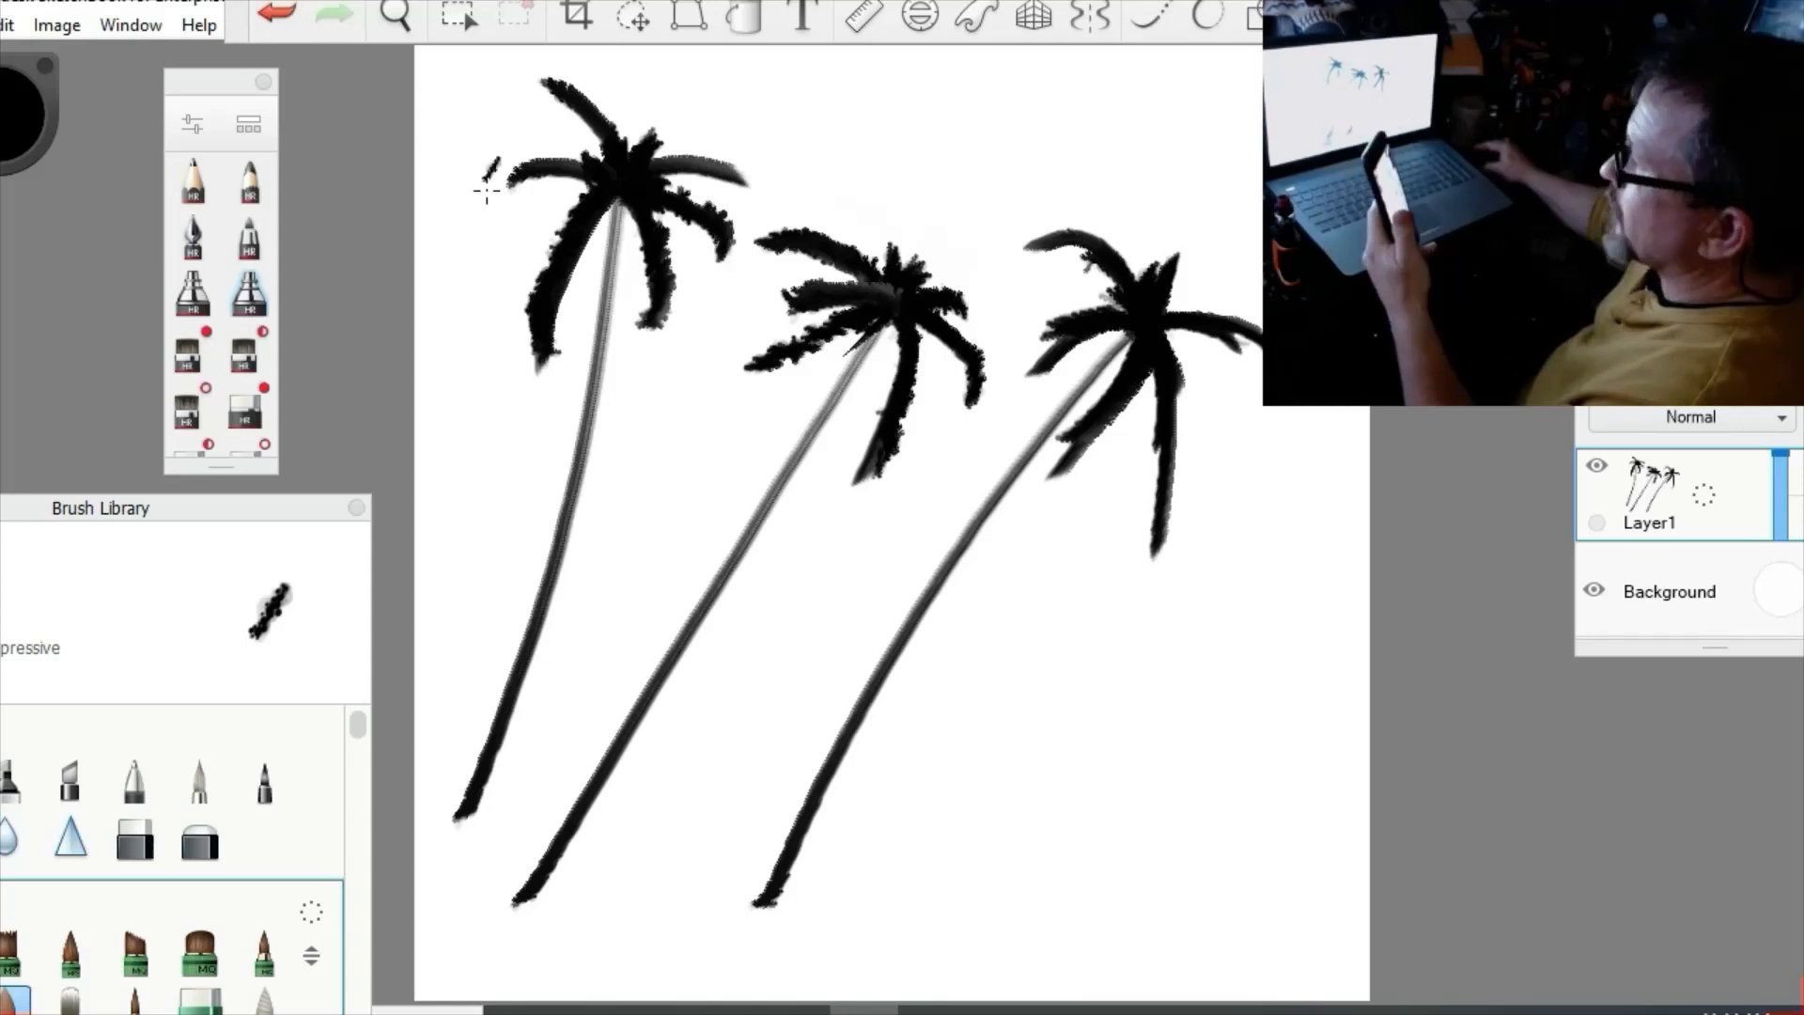
{"action": "left_click_drag", "start_coordinate": [491, 193], "coordinate": [610, 172]}
{"action": "mouse_move", "coordinate": [551, 76]}
{"action": "left_mouse_down"}
{"action": "mouse_move", "coordinate": [602, 135]}
{"action": "mouse_move", "coordinate": [756, 196]}
{"action": "left_mouse_up"}
{"action": "mouse_move", "coordinate": [646, 145]}
{"action": "left_mouse_down"}
{"action": "mouse_move", "coordinate": [663, 169]}
{"action": "mouse_move", "coordinate": [648, 152]}
{"action": "left_mouse_up"}
{"action": "mouse_move", "coordinate": [1046, 239]}
{"action": "left_mouse_down"}
{"action": "mouse_move", "coordinate": [1097, 250]}
{"action": "mouse_move", "coordinate": [1148, 300]}
{"action": "left_mouse_up"}
{"action": "mouse_move", "coordinate": [1118, 367]}
{"action": "left_mouse_down"}
{"action": "mouse_move", "coordinate": [1062, 460]}
{"action": "mouse_move", "coordinate": [1152, 507]}
{"action": "left_mouse_up"}
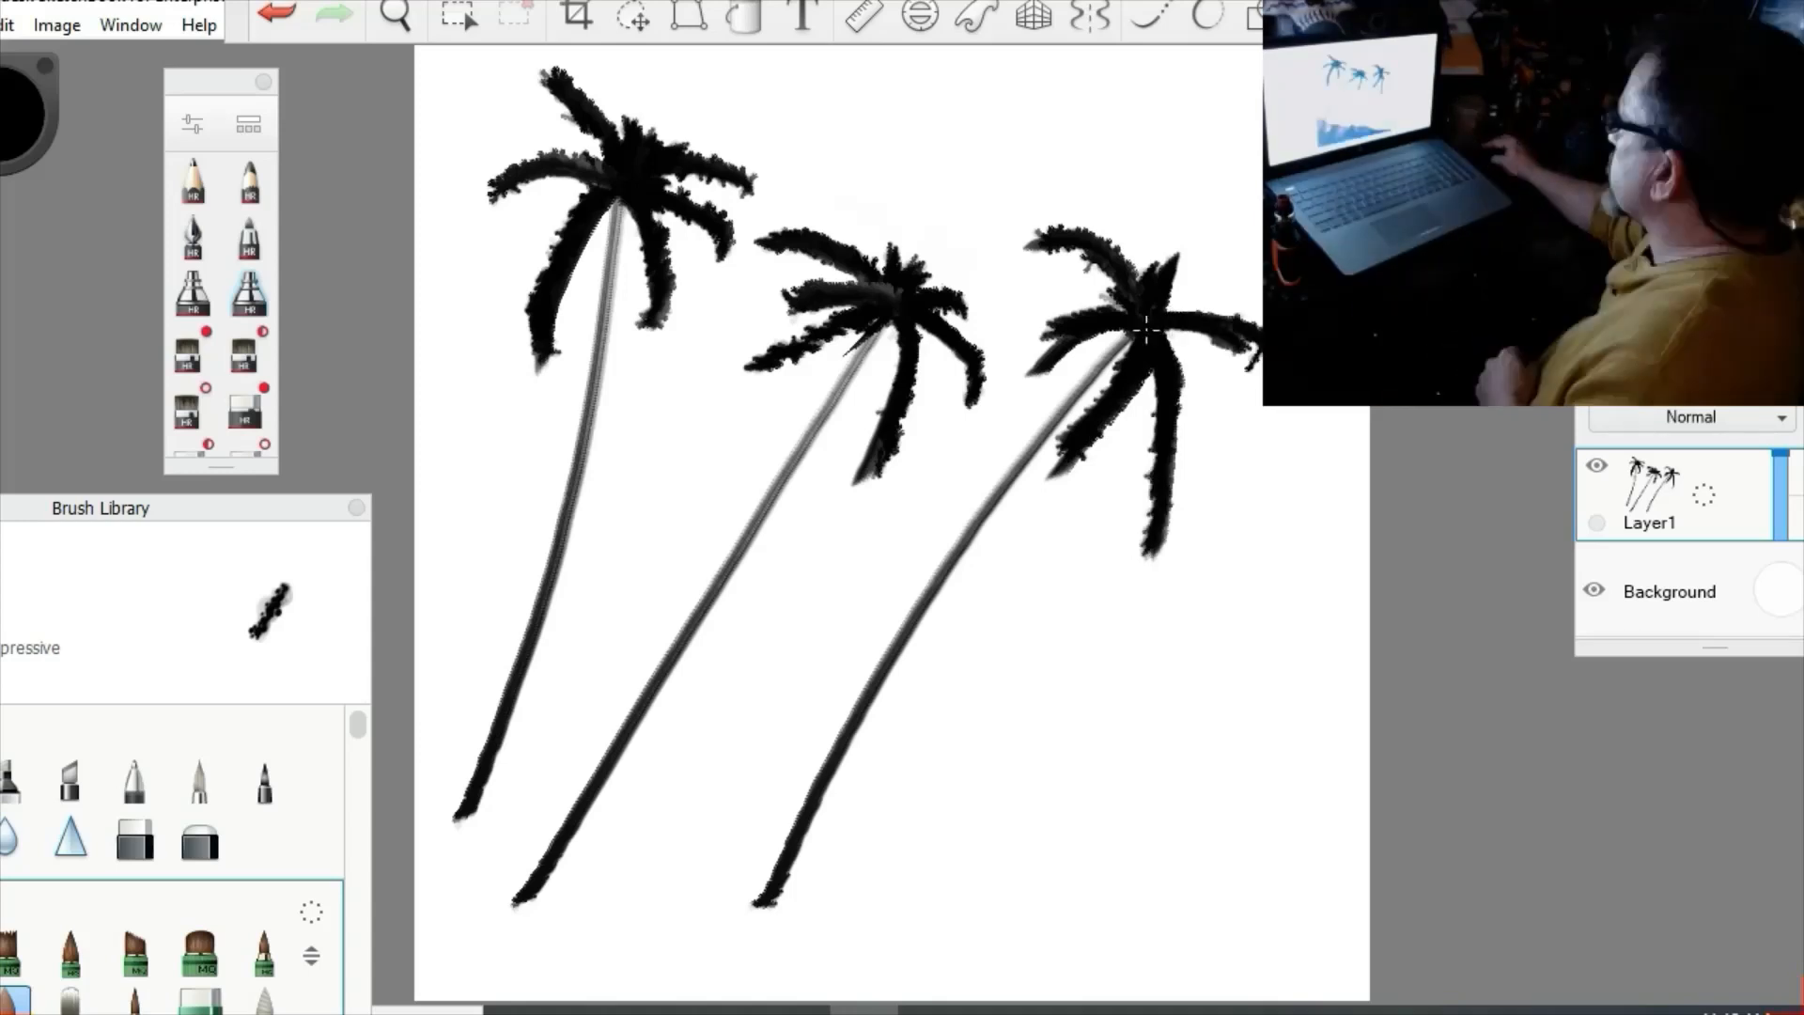
- Choose the fan-shaped smear brush at a larger size and feather the edges of the left palm's lower-left frond
{"action": "mouse_move", "coordinate": [394, 222]}
{"action": "scroll", "coordinate": [526, 436], "scroll_direction": "down", "scroll_amount": 5}
{"action": "left_click", "coordinate": [435, 528]}
{"action": "left_click_drag", "start_coordinate": [529, 295], "coordinate": [474, 306]}
{"action": "key", "text": "ctrl+z"}
{"action": "key", "text": "shift+1"}
{"action": "key", "text": "shift+5"}
{"action": "key", "text": "]"}
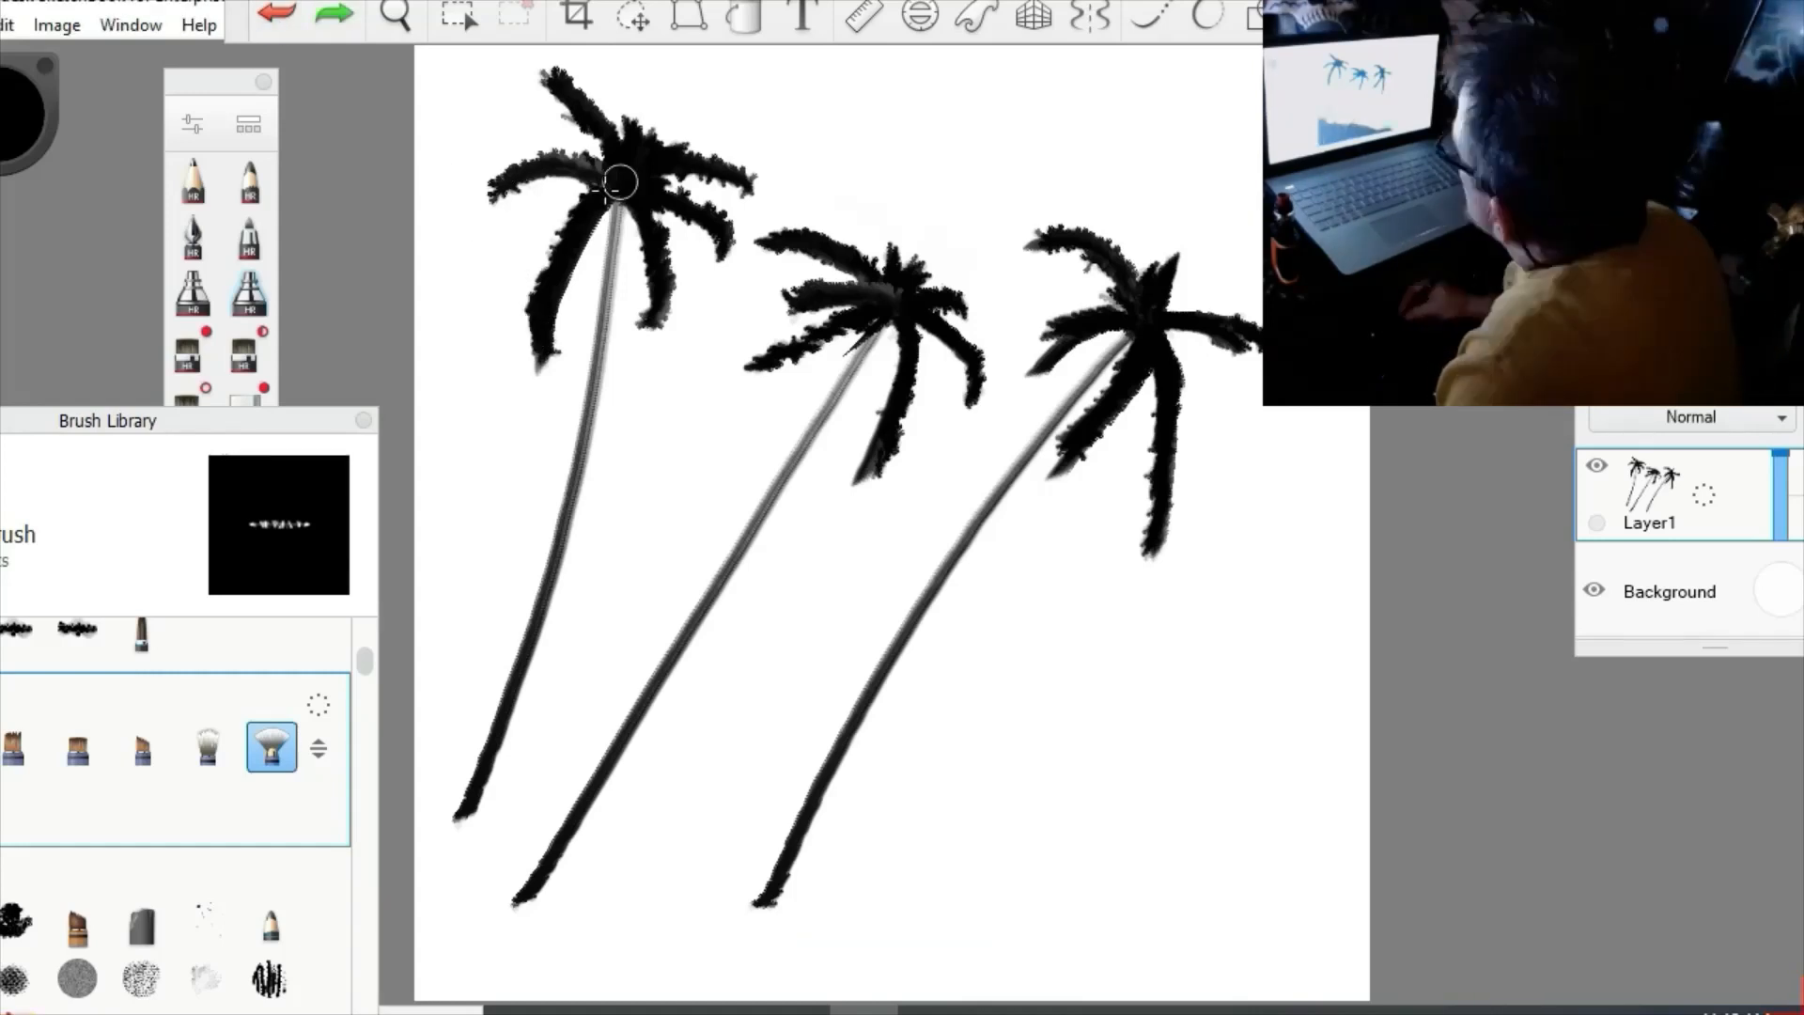
{"action": "mouse_move", "coordinate": [562, 286]}
{"action": "left_mouse_down"}
{"action": "mouse_move", "coordinate": [533, 252]}
{"action": "mouse_move", "coordinate": [599, 196]}
{"action": "mouse_move", "coordinate": [537, 241]}
{"action": "mouse_move", "coordinate": [558, 270]}
{"action": "mouse_move", "coordinate": [561, 343]}
{"action": "left_mouse_up"}
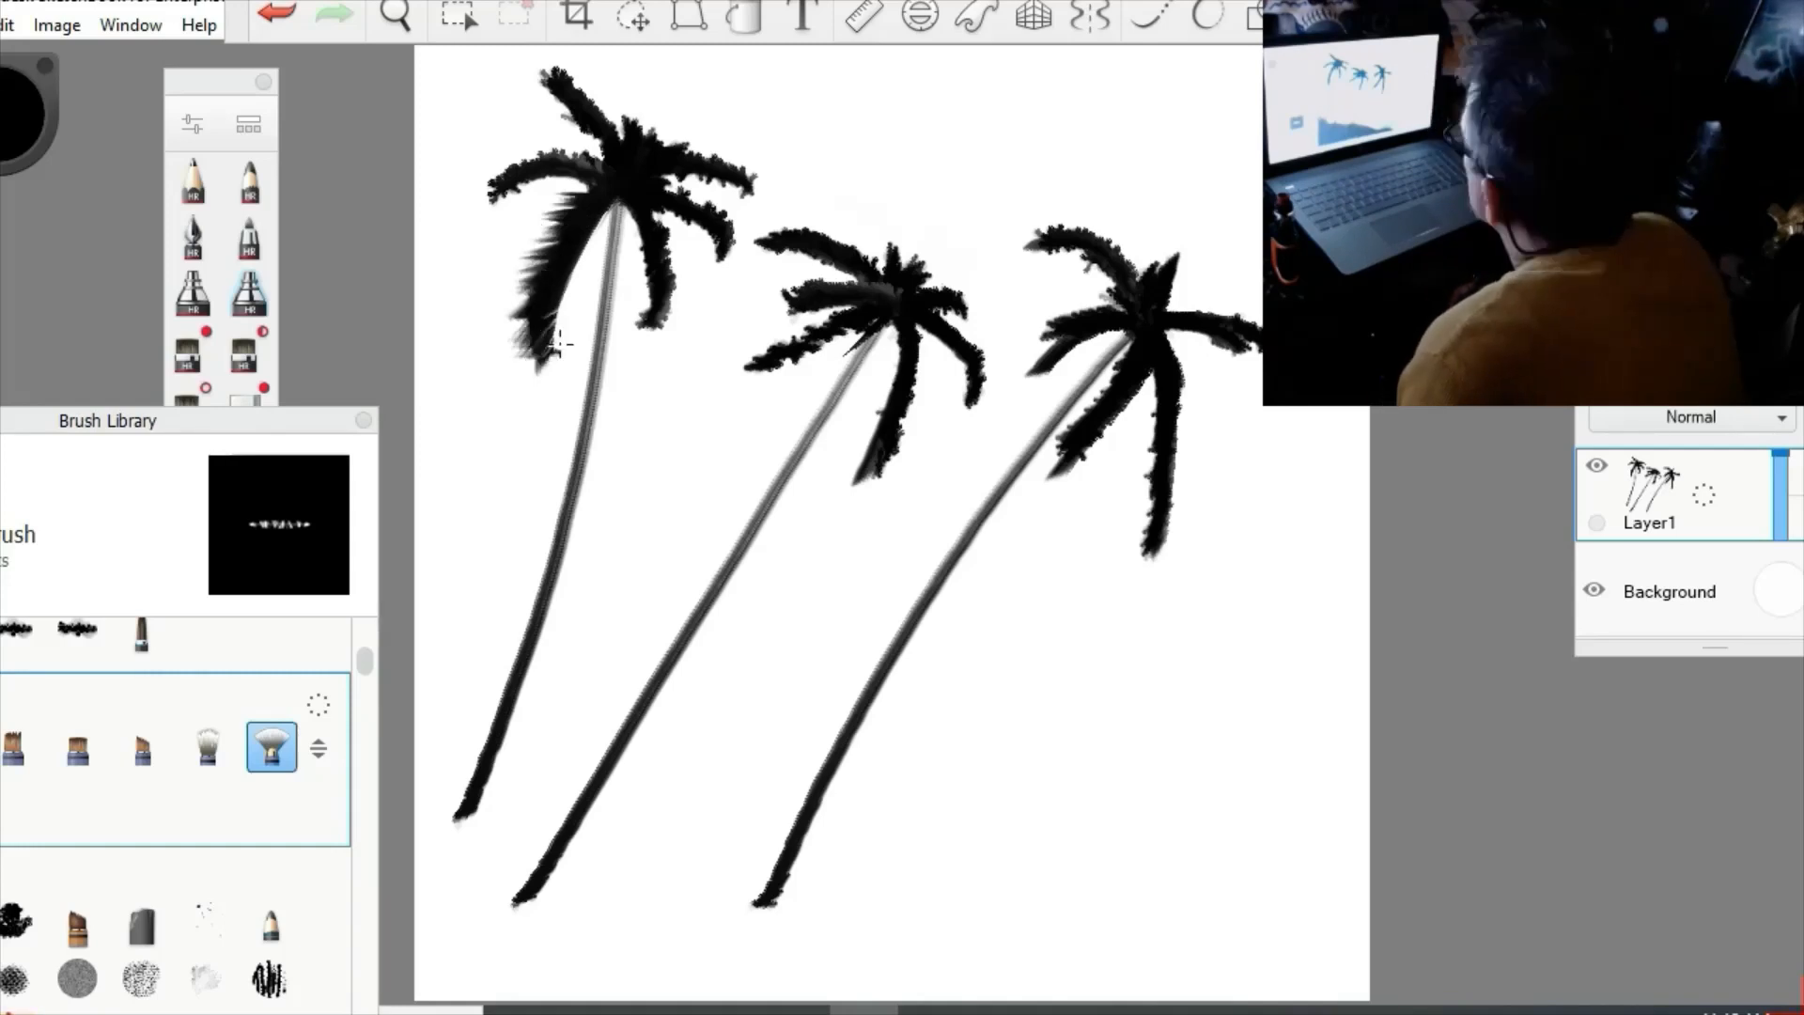
{"action": "mouse_move", "coordinate": [658, 291]}
{"action": "left_mouse_down"}
{"action": "mouse_move", "coordinate": [640, 218]}
{"action": "mouse_move", "coordinate": [659, 325]}
{"action": "mouse_move", "coordinate": [625, 215]}
{"action": "mouse_move", "coordinate": [654, 266]}
{"action": "mouse_move", "coordinate": [644, 252]}
{"action": "mouse_move", "coordinate": [624, 335]}
{"action": "mouse_move", "coordinate": [639, 209]}
{"action": "mouse_move", "coordinate": [637, 228]}
{"action": "mouse_move", "coordinate": [671, 208]}
{"action": "mouse_move", "coordinate": [724, 233]}
{"action": "mouse_move", "coordinate": [705, 282]}
{"action": "left_mouse_up"}
{"action": "left_click", "coordinate": [282, 11]}
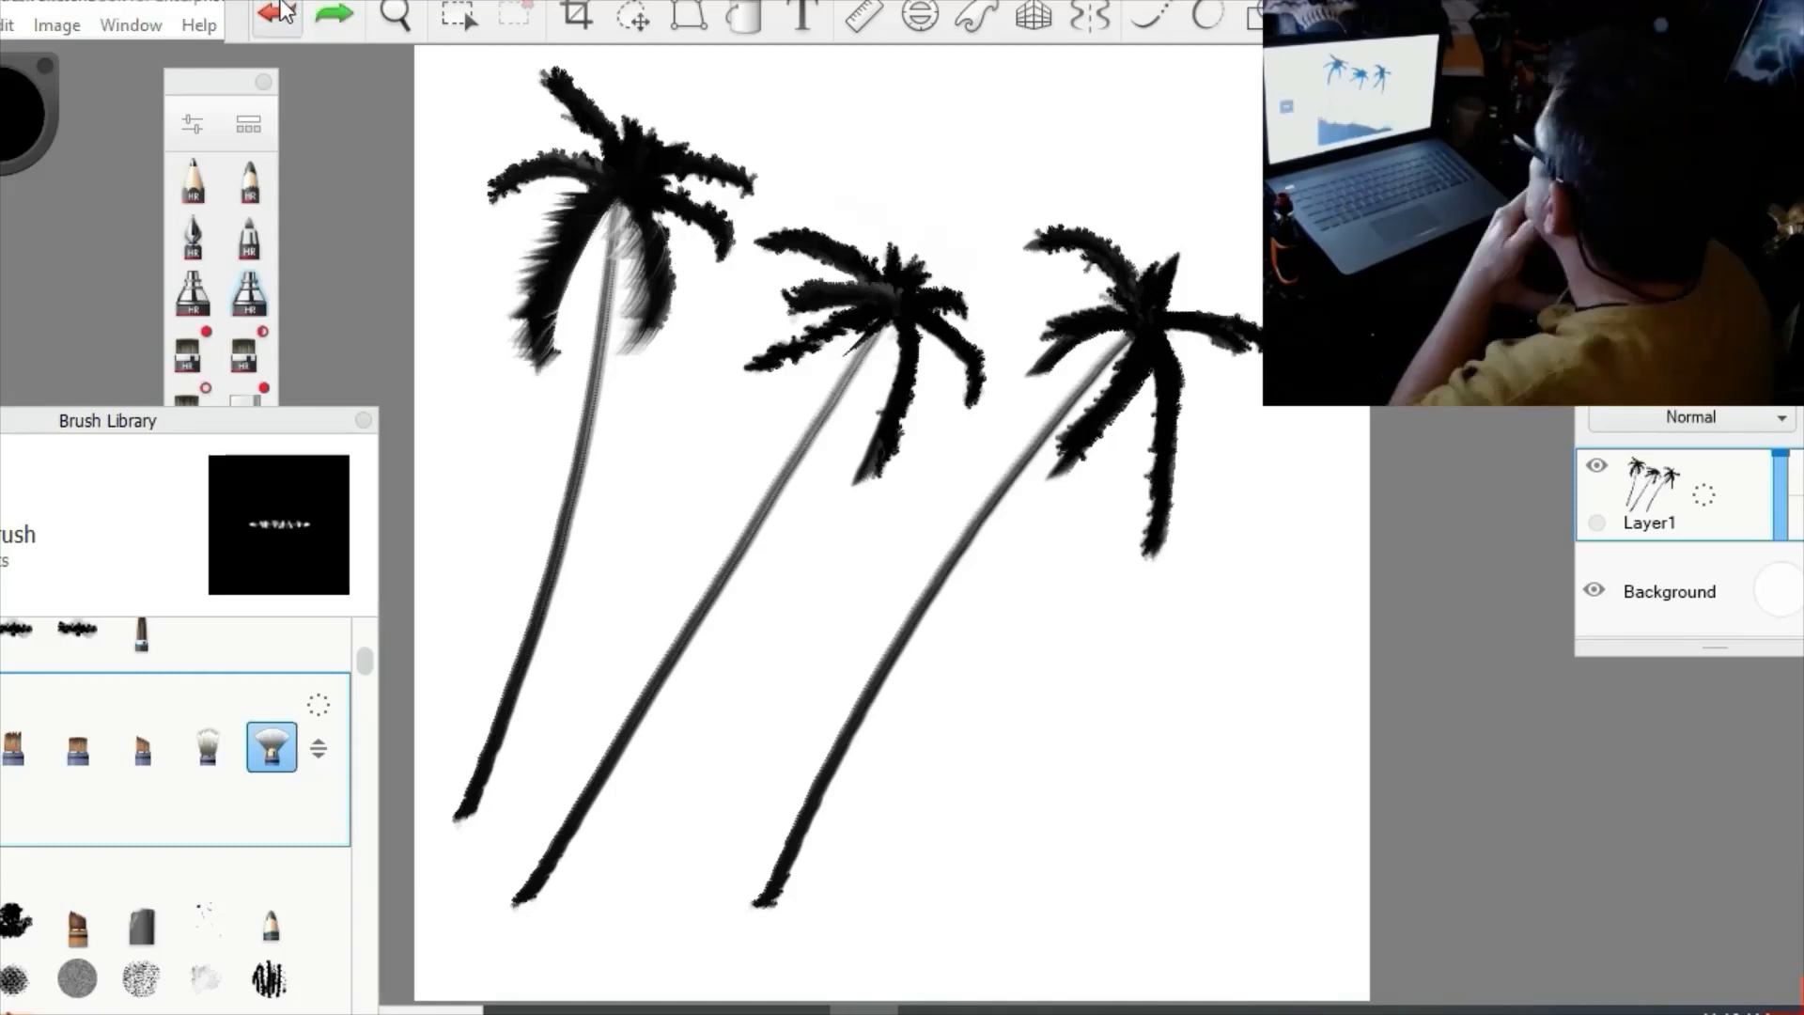
{"action": "left_click", "coordinate": [282, 8]}
{"action": "left_click", "coordinate": [282, 7]}
{"action": "left_click", "coordinate": [282, 7]}
{"action": "left_click", "coordinate": [282, 7]}
- Feather the edges of the left palm's hanging frond just right of the trunk
{"action": "mouse_move", "coordinate": [655, 212]}
{"action": "left_mouse_down"}
{"action": "mouse_move", "coordinate": [622, 227]}
{"action": "mouse_move", "coordinate": [655, 247]}
{"action": "mouse_move", "coordinate": [644, 271]}
{"action": "mouse_move", "coordinate": [662, 283]}
{"action": "mouse_move", "coordinate": [635, 326]}
{"action": "left_mouse_up"}
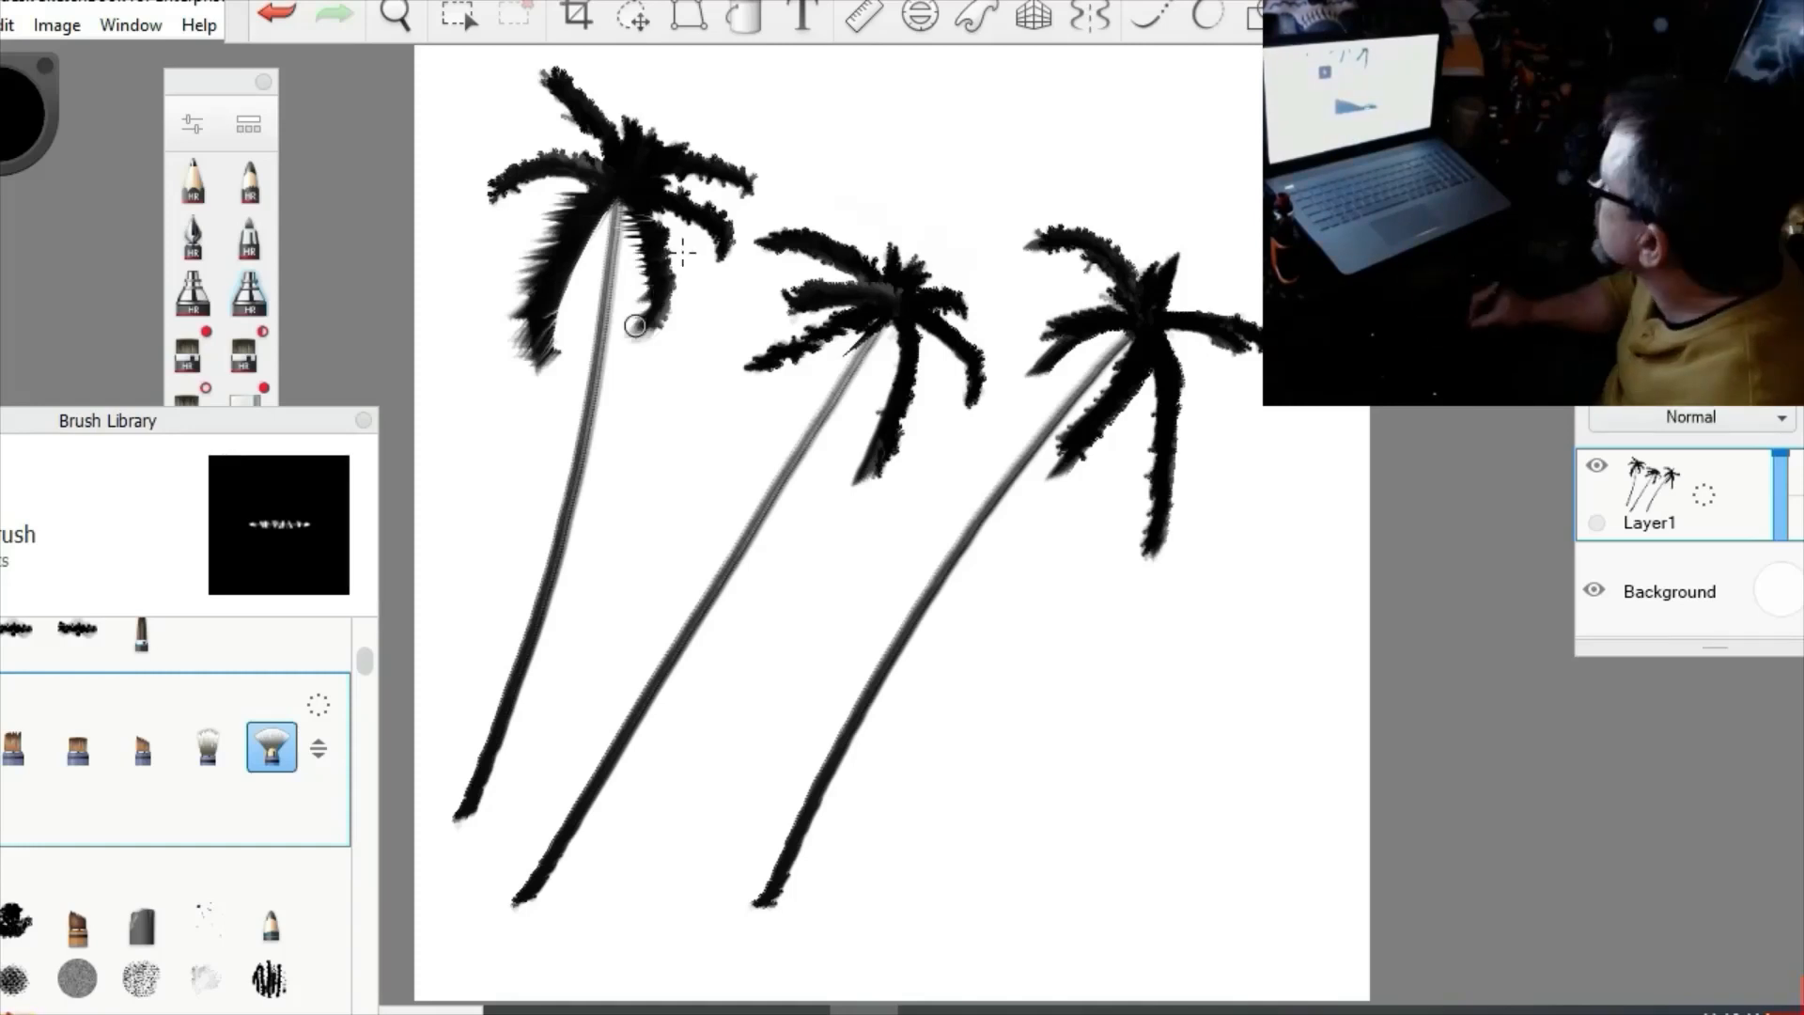
{"action": "left_click", "coordinate": [285, 13]}
{"action": "left_click", "coordinate": [333, 14]}
{"action": "left_click", "coordinate": [295, 19]}
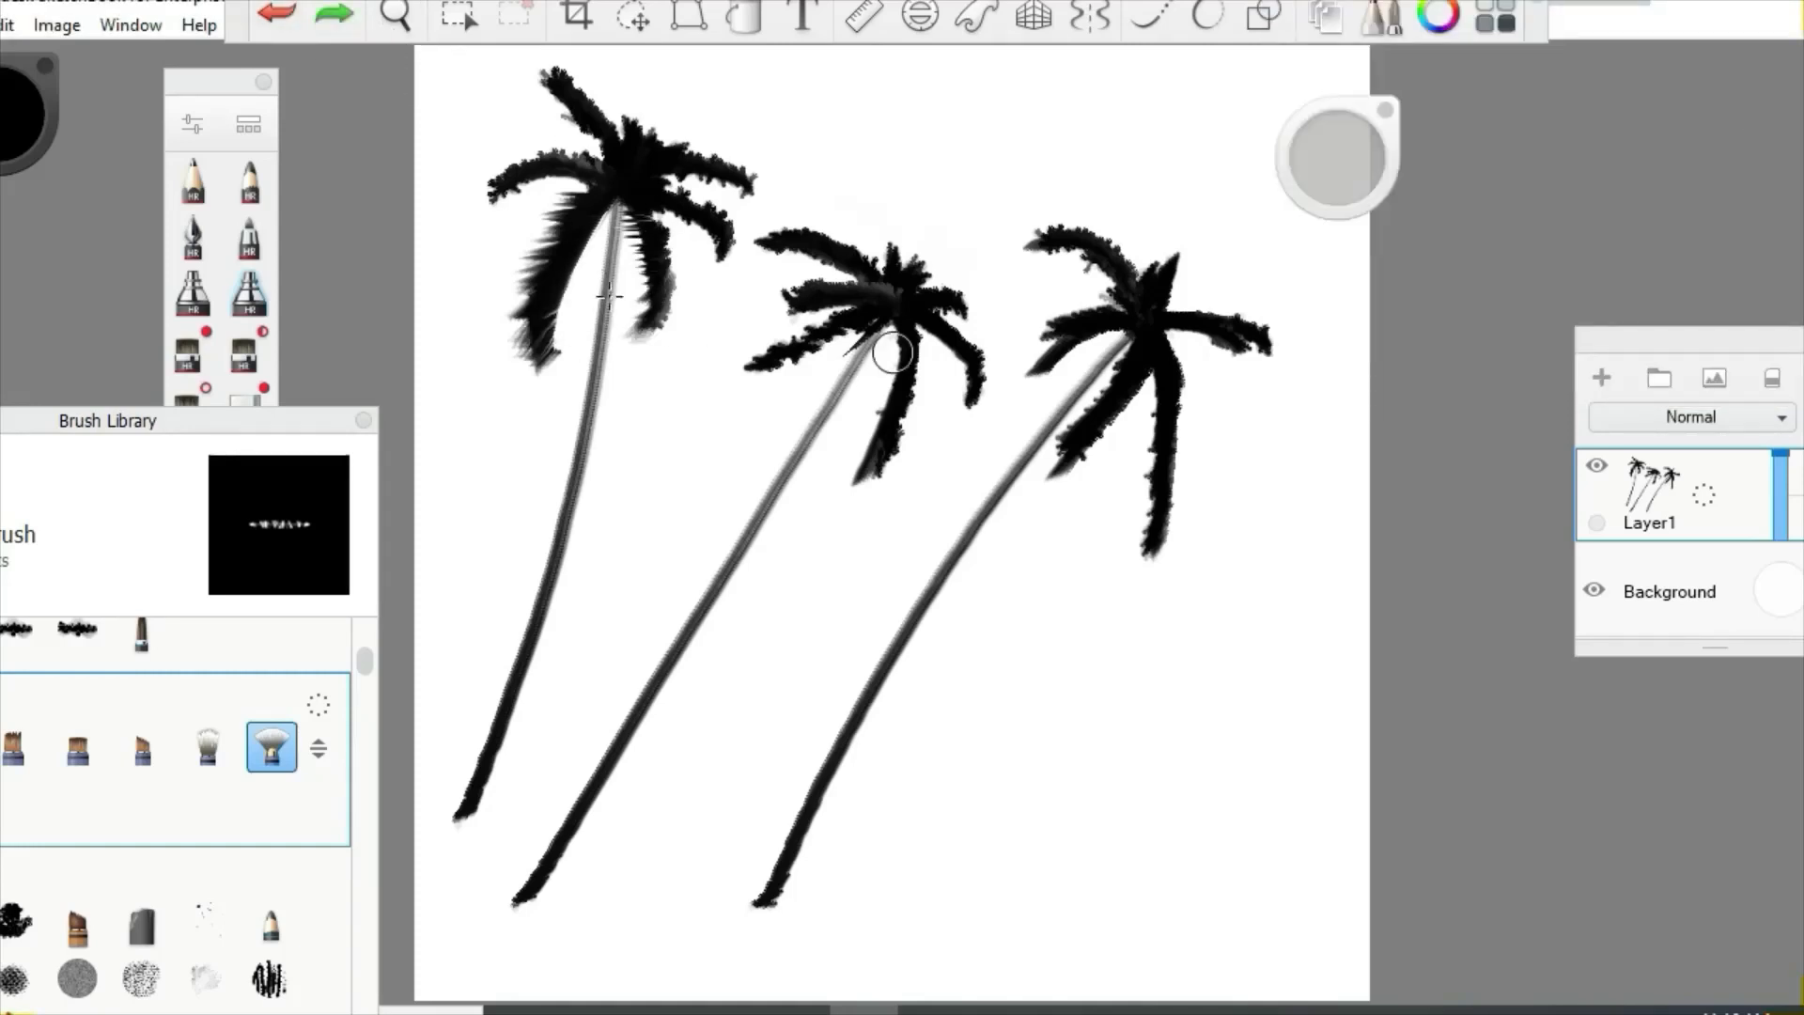
- Smear the left palm's remaining fronds outward into wispy leaflets and stretch the frond tips
{"action": "mouse_move", "coordinate": [500, 178]}
{"action": "left_mouse_down"}
{"action": "mouse_move", "coordinate": [483, 221]}
{"action": "mouse_move", "coordinate": [522, 169]}
{"action": "mouse_move", "coordinate": [521, 198]}
{"action": "mouse_move", "coordinate": [592, 177]}
{"action": "mouse_move", "coordinate": [525, 169]}
{"action": "mouse_move", "coordinate": [464, 208]}
{"action": "mouse_move", "coordinate": [565, 143]}
{"action": "mouse_move", "coordinate": [512, 161]}
{"action": "mouse_move", "coordinate": [515, 185]}
{"action": "mouse_move", "coordinate": [471, 242]}
{"action": "left_mouse_up"}
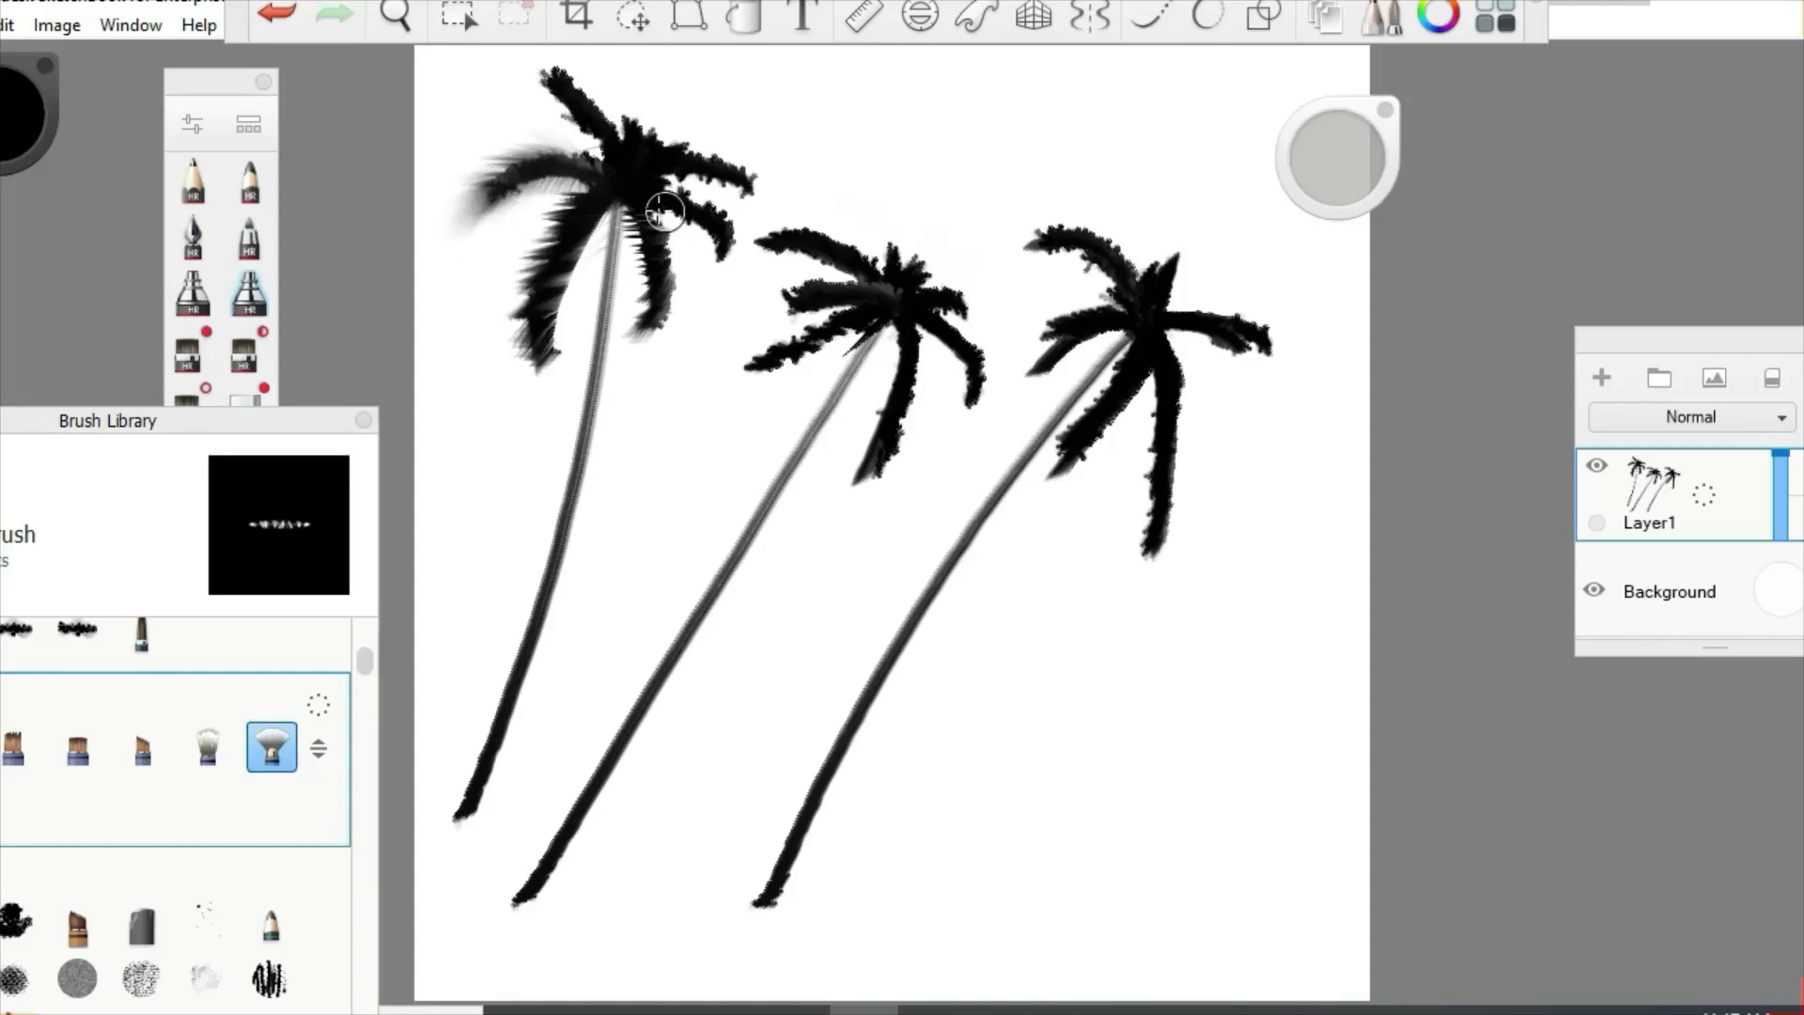
{"action": "mouse_move", "coordinate": [632, 139]}
{"action": "left_mouse_down"}
{"action": "mouse_move", "coordinate": [708, 113]}
{"action": "mouse_move", "coordinate": [641, 83]}
{"action": "mouse_move", "coordinate": [632, 162]}
{"action": "mouse_move", "coordinate": [695, 141]}
{"action": "mouse_move", "coordinate": [676, 186]}
{"action": "mouse_move", "coordinate": [716, 171]}
{"action": "mouse_move", "coordinate": [713, 221]}
{"action": "mouse_move", "coordinate": [747, 188]}
{"action": "left_mouse_up"}
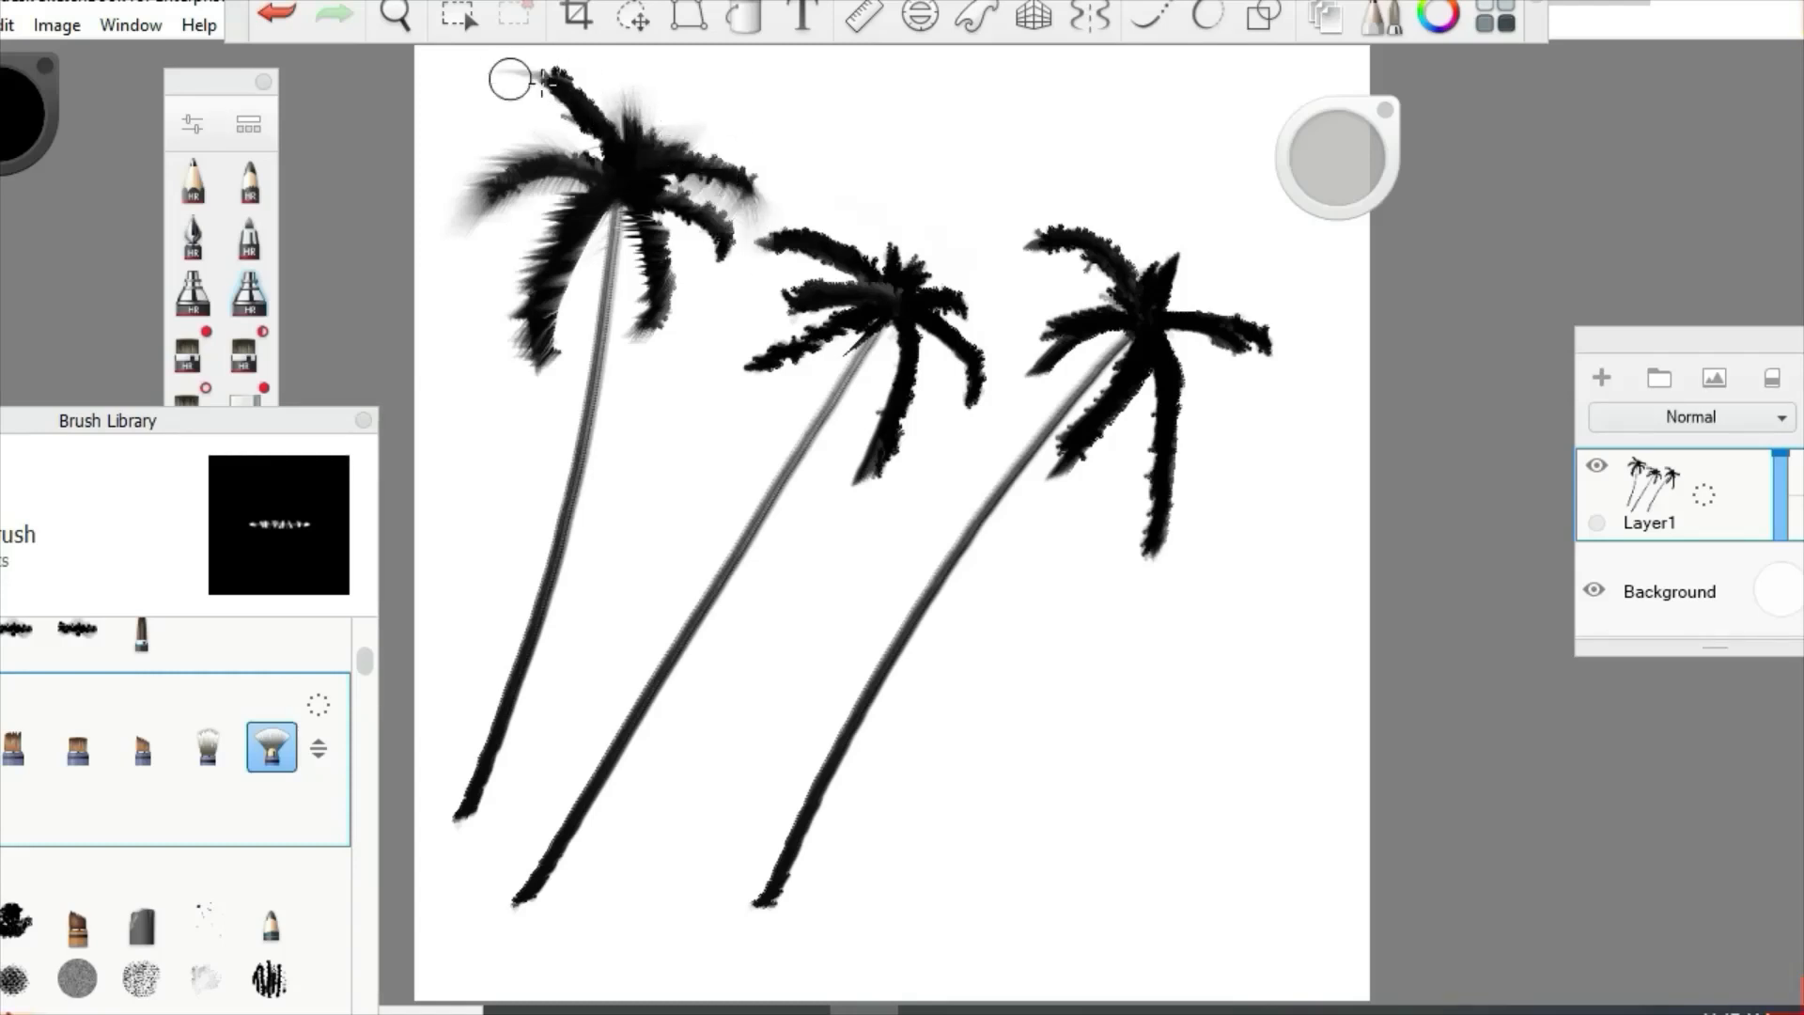
{"action": "mouse_move", "coordinate": [560, 84]}
{"action": "left_mouse_down"}
{"action": "mouse_move", "coordinate": [609, 140]}
{"action": "mouse_move", "coordinate": [562, 137]}
{"action": "left_mouse_up"}
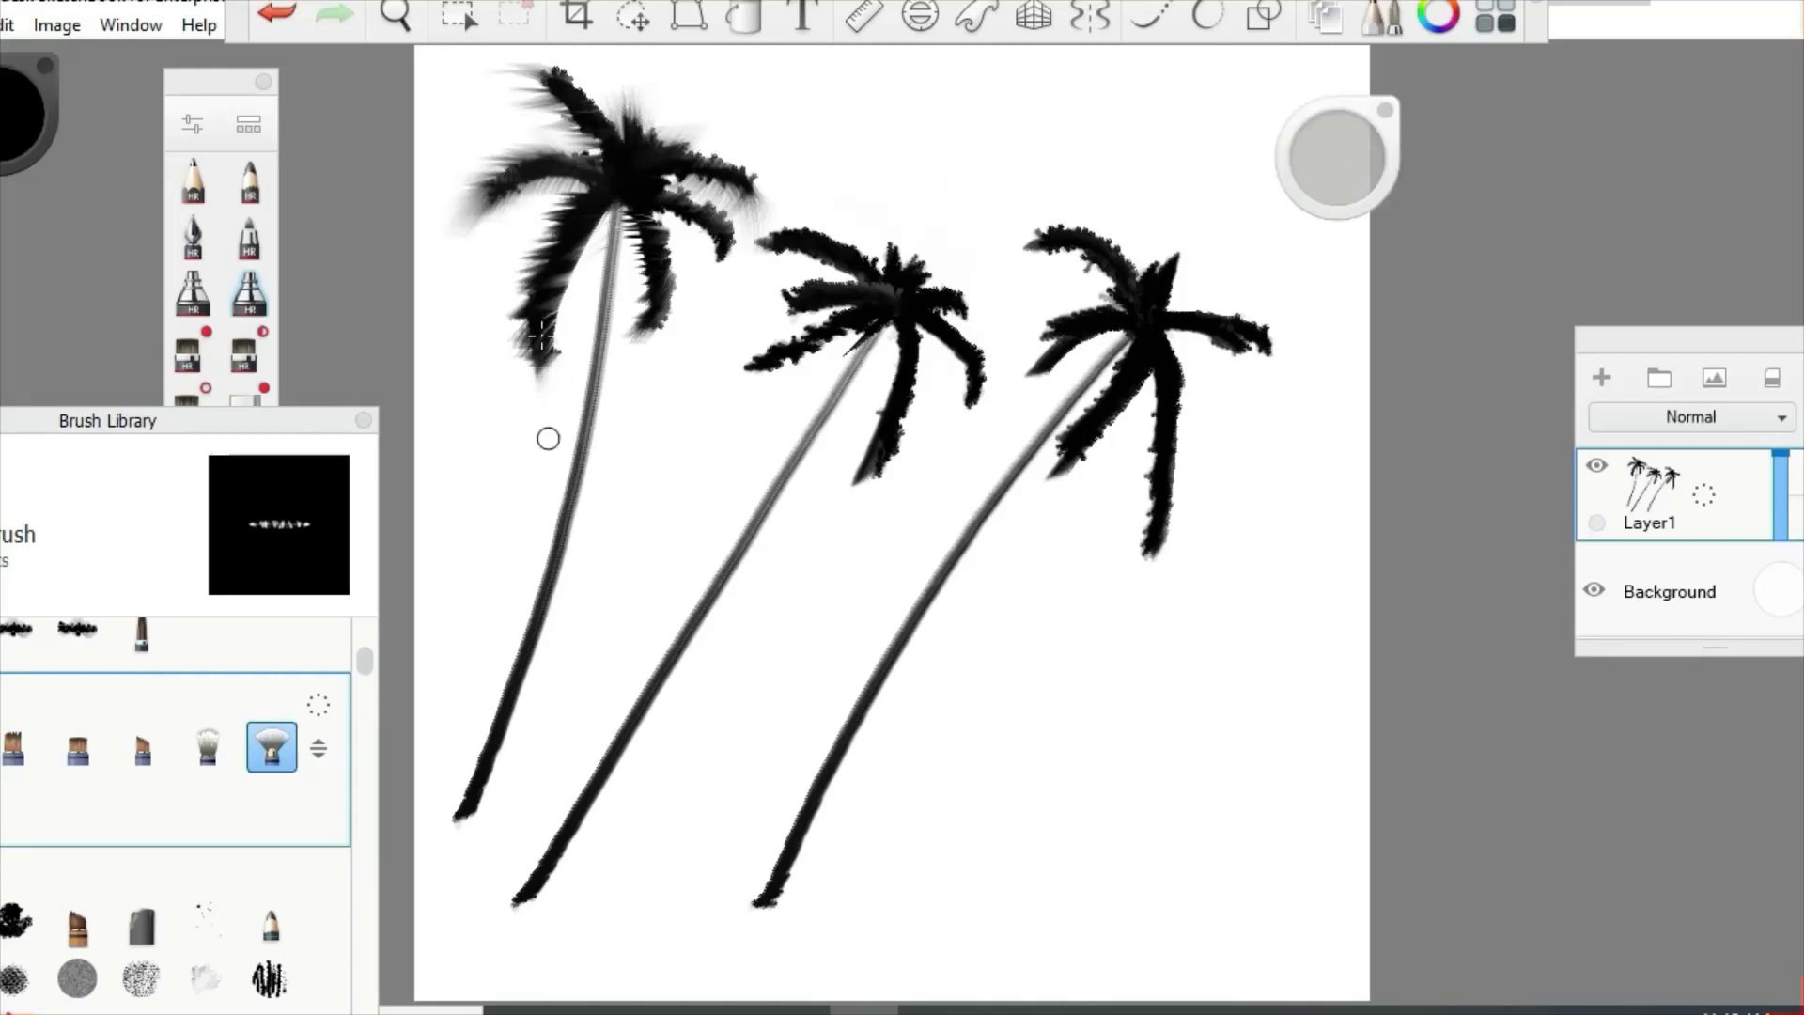
{"action": "mouse_move", "coordinate": [532, 337]}
{"action": "left_mouse_down"}
{"action": "mouse_move", "coordinate": [534, 481]}
{"action": "mouse_move", "coordinate": [546, 358]}
{"action": "mouse_move", "coordinate": [508, 372]}
{"action": "mouse_move", "coordinate": [518, 322]}
{"action": "mouse_move", "coordinate": [533, 398]}
{"action": "mouse_move", "coordinate": [558, 367]}
{"action": "left_mouse_up"}
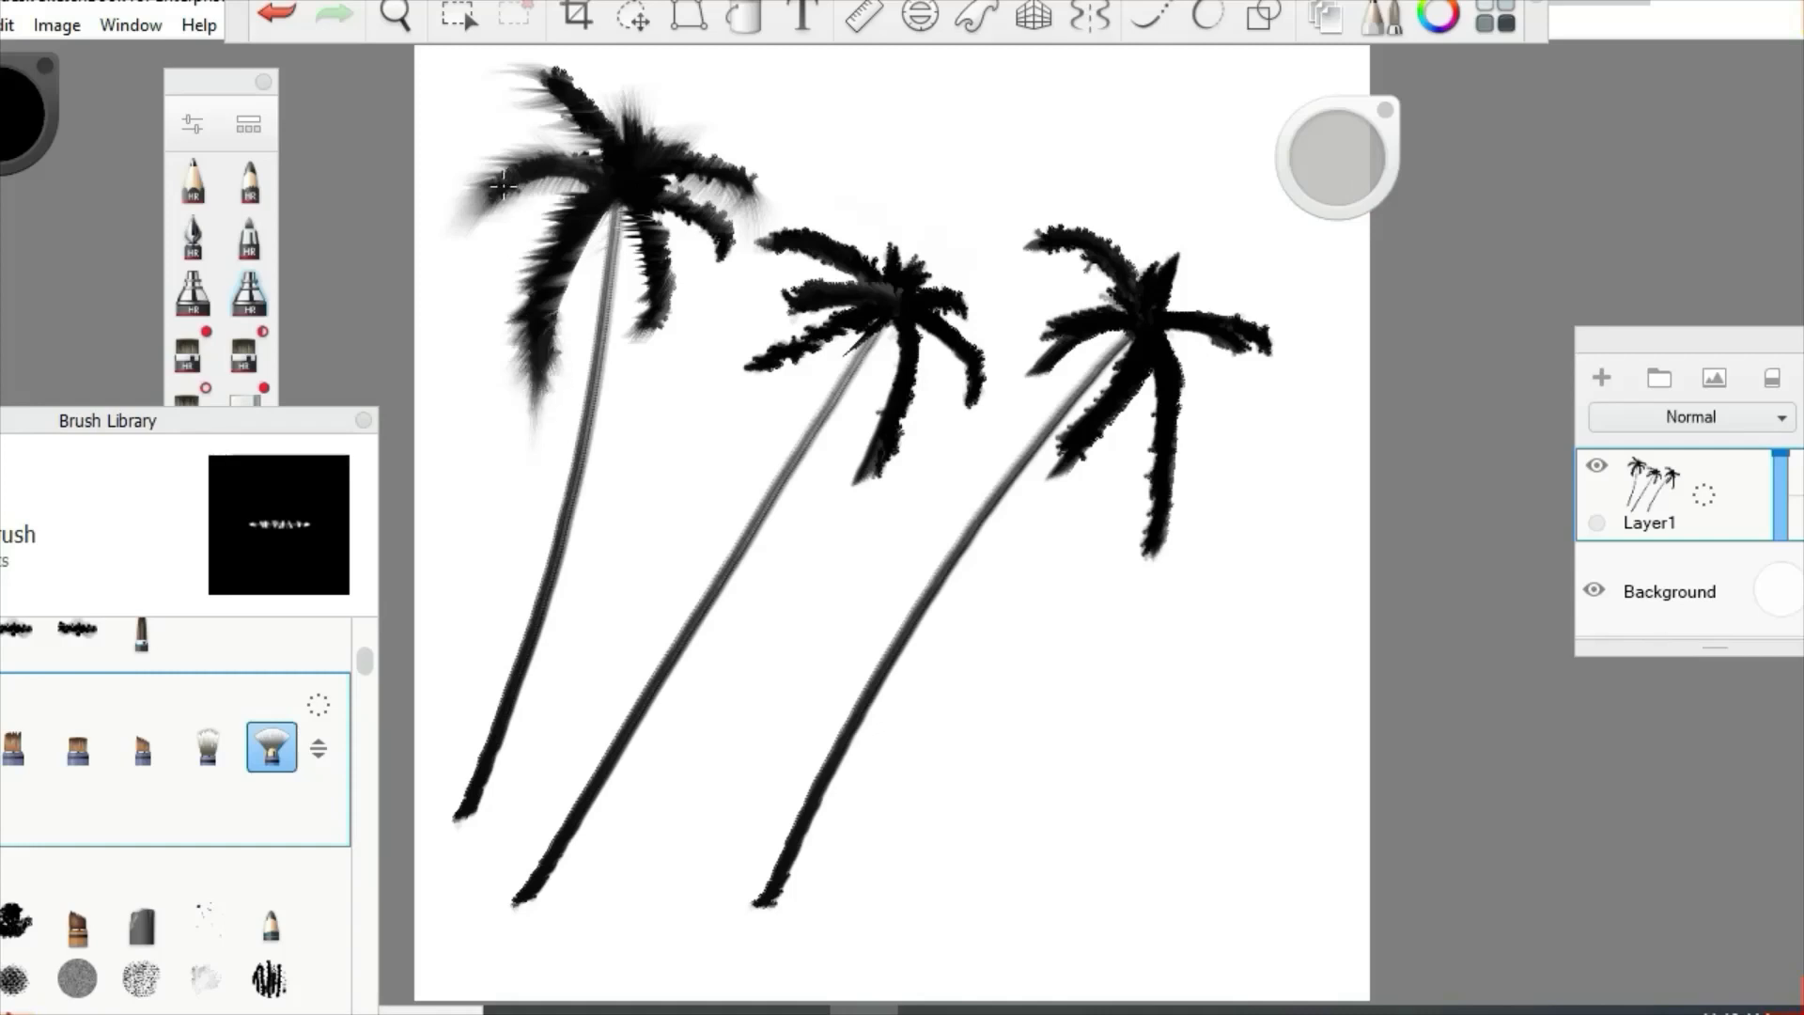
{"action": "left_click_drag", "start_coordinate": [475, 207], "coordinate": [442, 224]}
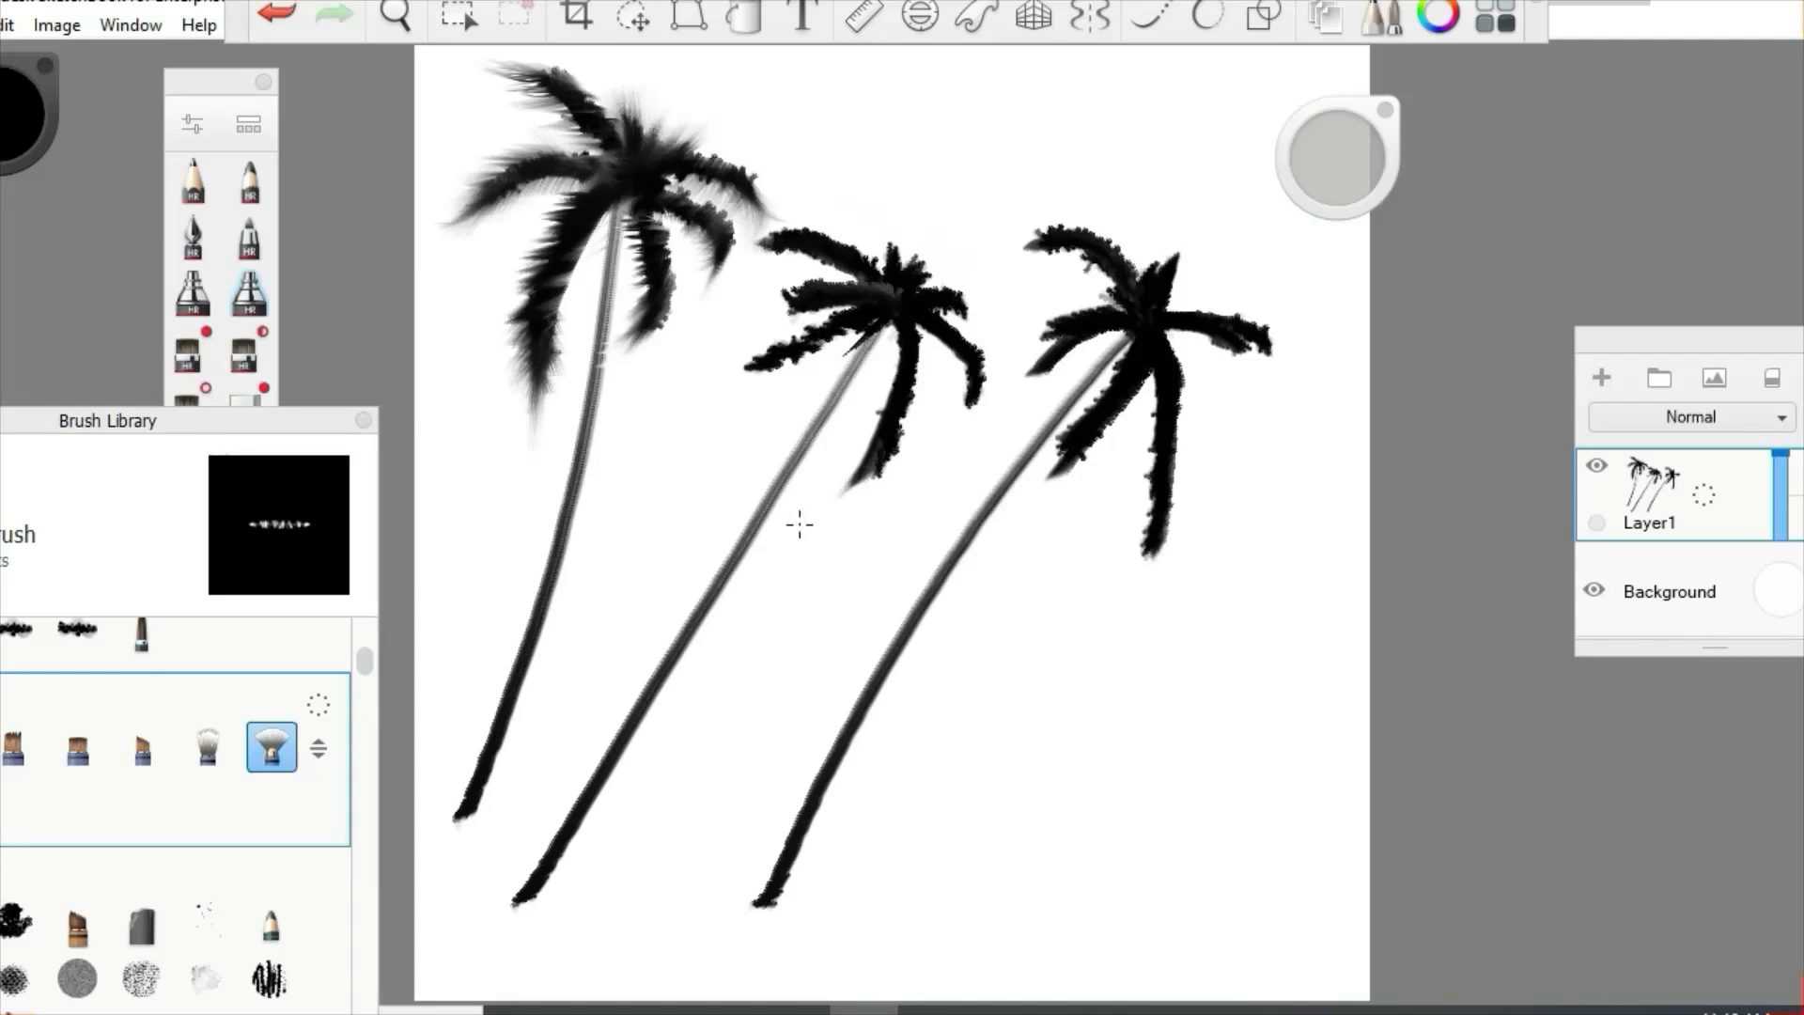
- Feather the middle palm's hanging frond and lower-left frond into wispy leaflets with pointed tips
{"action": "left_click_drag", "start_coordinate": [889, 438], "coordinate": [887, 501]}
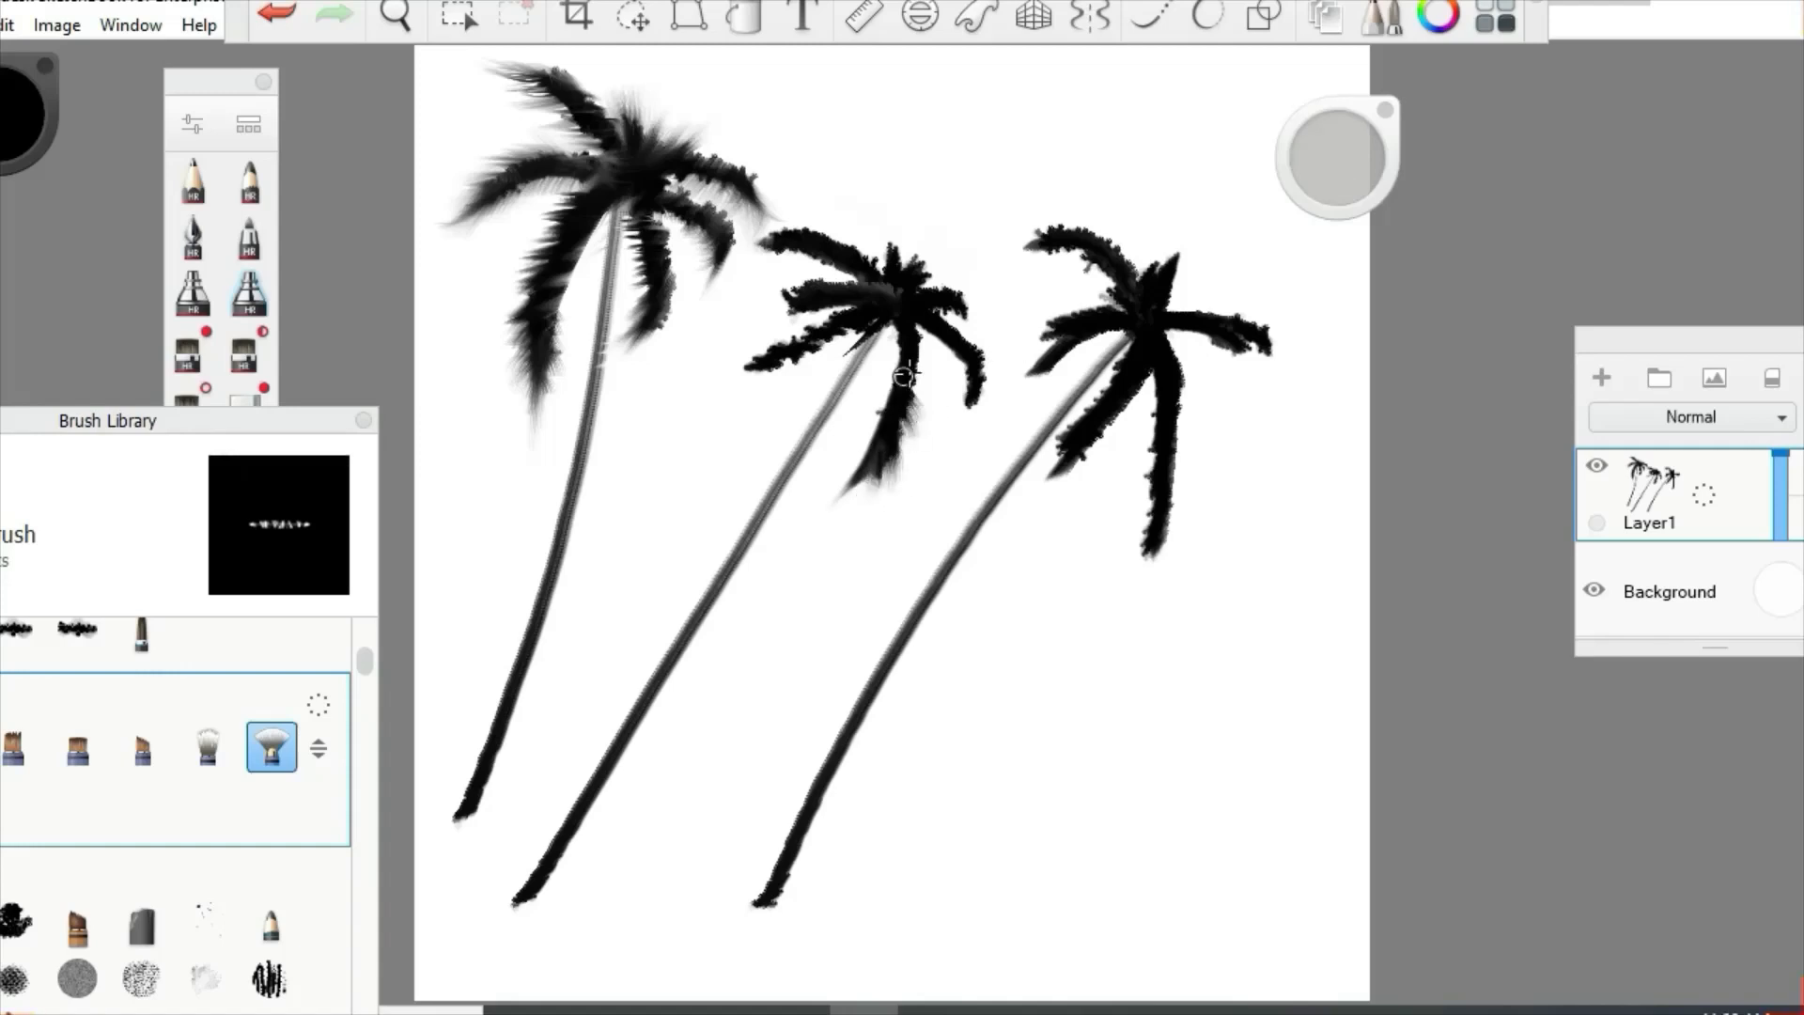
{"action": "left_click_drag", "start_coordinate": [907, 320], "coordinate": [798, 521]}
{"action": "mouse_move", "coordinate": [759, 362]}
{"action": "left_mouse_down"}
{"action": "mouse_move", "coordinate": [745, 398]}
{"action": "mouse_move", "coordinate": [770, 399]}
{"action": "left_mouse_up"}
{"action": "mouse_move", "coordinate": [795, 355]}
{"action": "left_mouse_down"}
{"action": "mouse_move", "coordinate": [802, 396]}
{"action": "mouse_move", "coordinate": [845, 361]}
{"action": "mouse_move", "coordinate": [805, 355]}
{"action": "mouse_move", "coordinate": [874, 316]}
{"action": "left_mouse_up"}
{"action": "left_click_drag", "start_coordinate": [760, 386], "coordinate": [721, 384]}
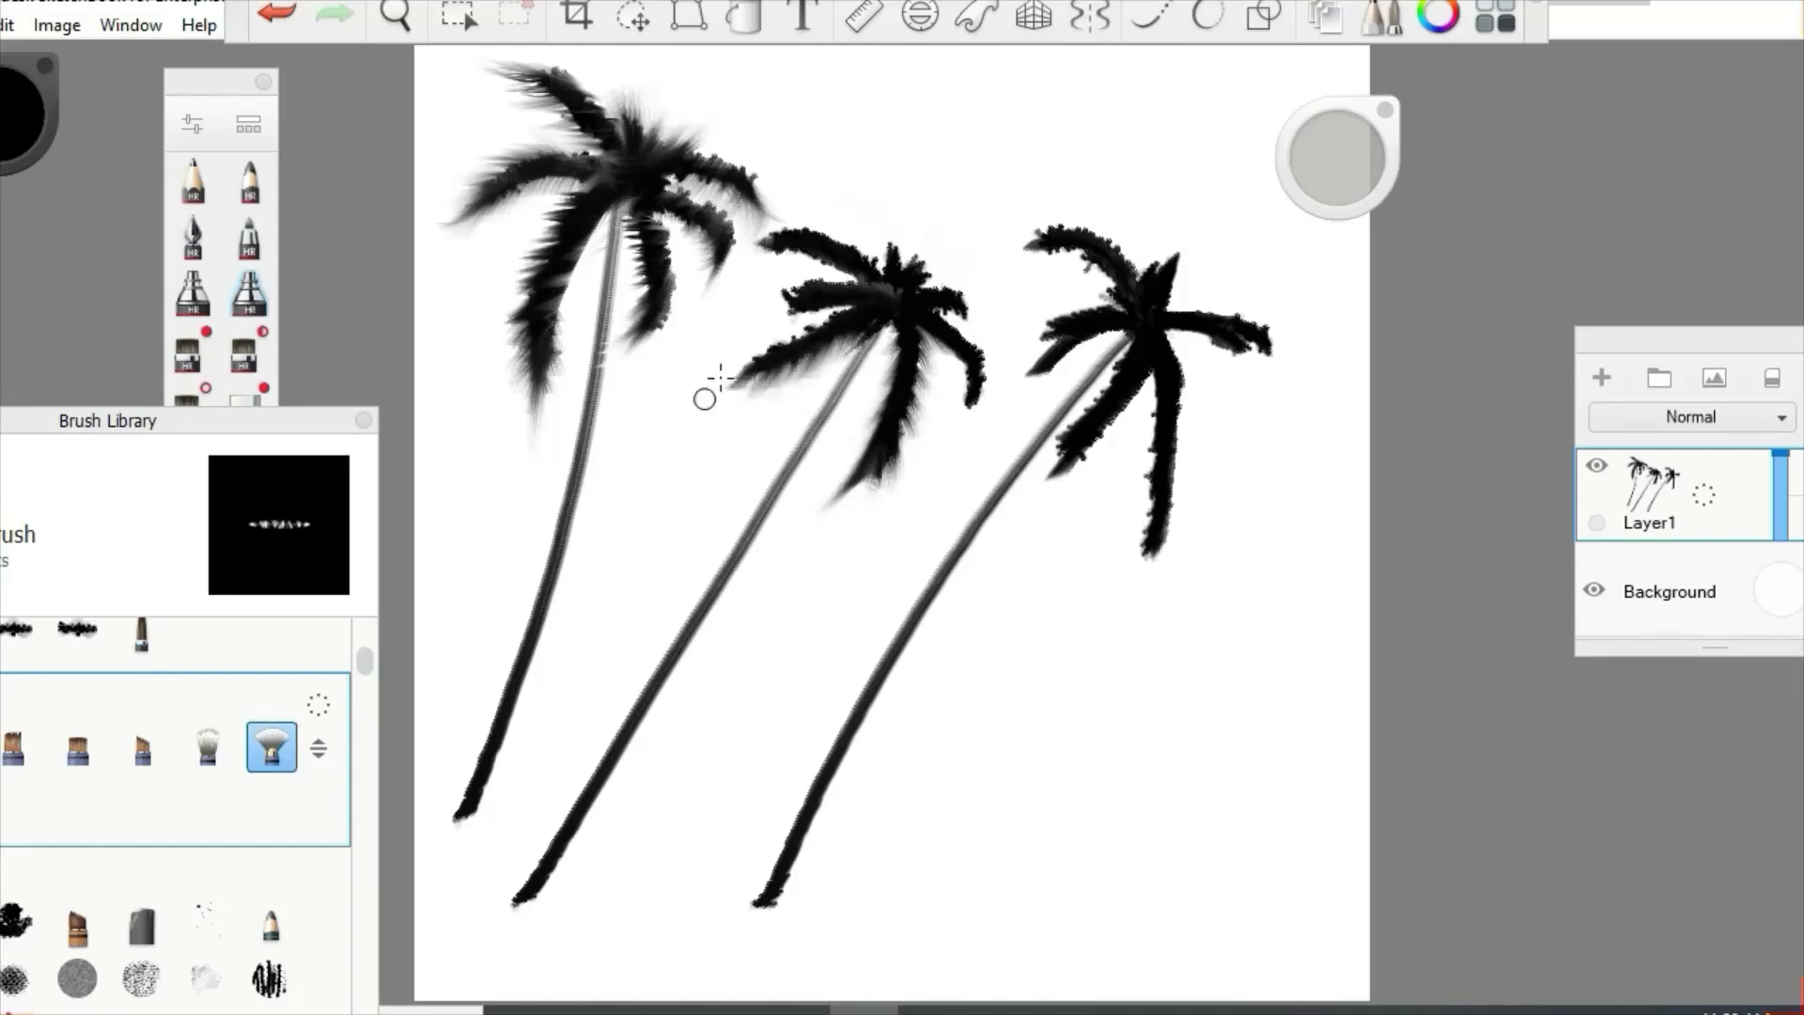
- Feather the middle palm's upper-left fronds, crown centre and right-hand fronds with the smear brush
{"action": "mouse_move", "coordinate": [812, 339]}
{"action": "left_mouse_down"}
{"action": "mouse_move", "coordinate": [859, 314]}
{"action": "mouse_move", "coordinate": [767, 324]}
{"action": "mouse_move", "coordinate": [825, 296]}
{"action": "left_mouse_up"}
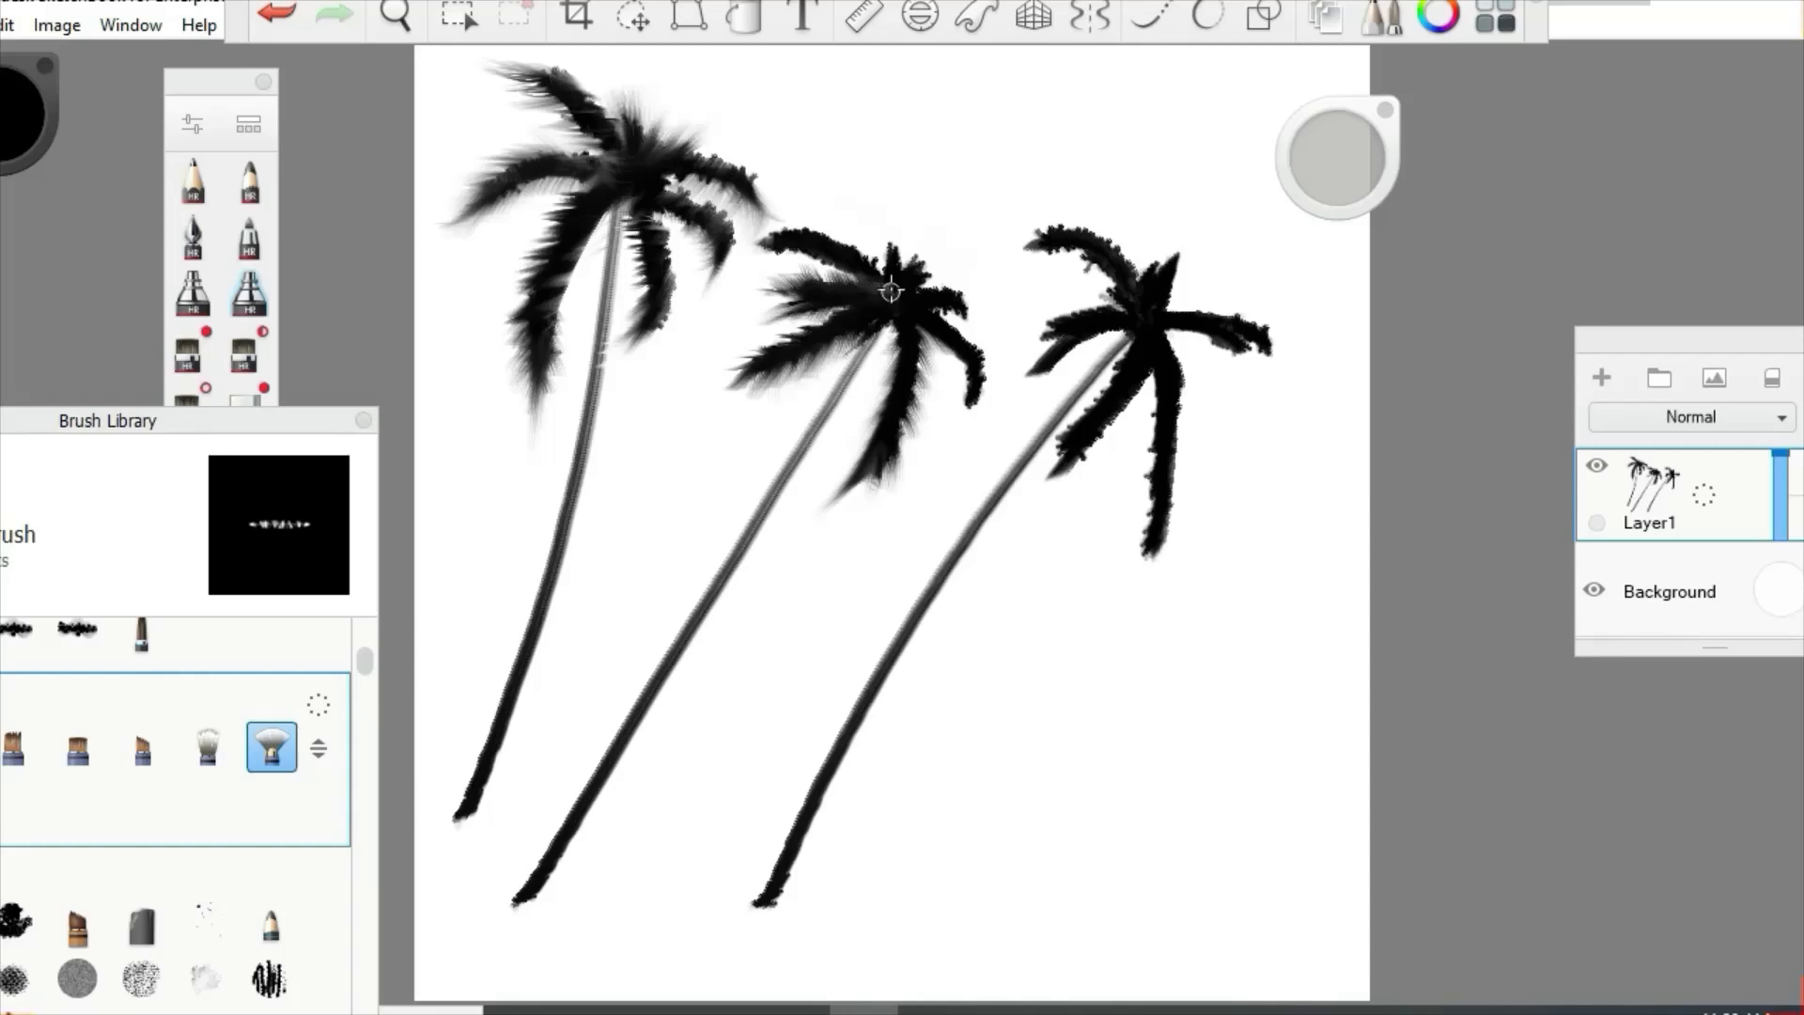
{"action": "mouse_move", "coordinate": [851, 257]}
{"action": "left_mouse_down"}
{"action": "mouse_move", "coordinate": [869, 235]}
{"action": "mouse_move", "coordinate": [763, 260]}
{"action": "mouse_move", "coordinate": [795, 270]}
{"action": "left_mouse_up"}
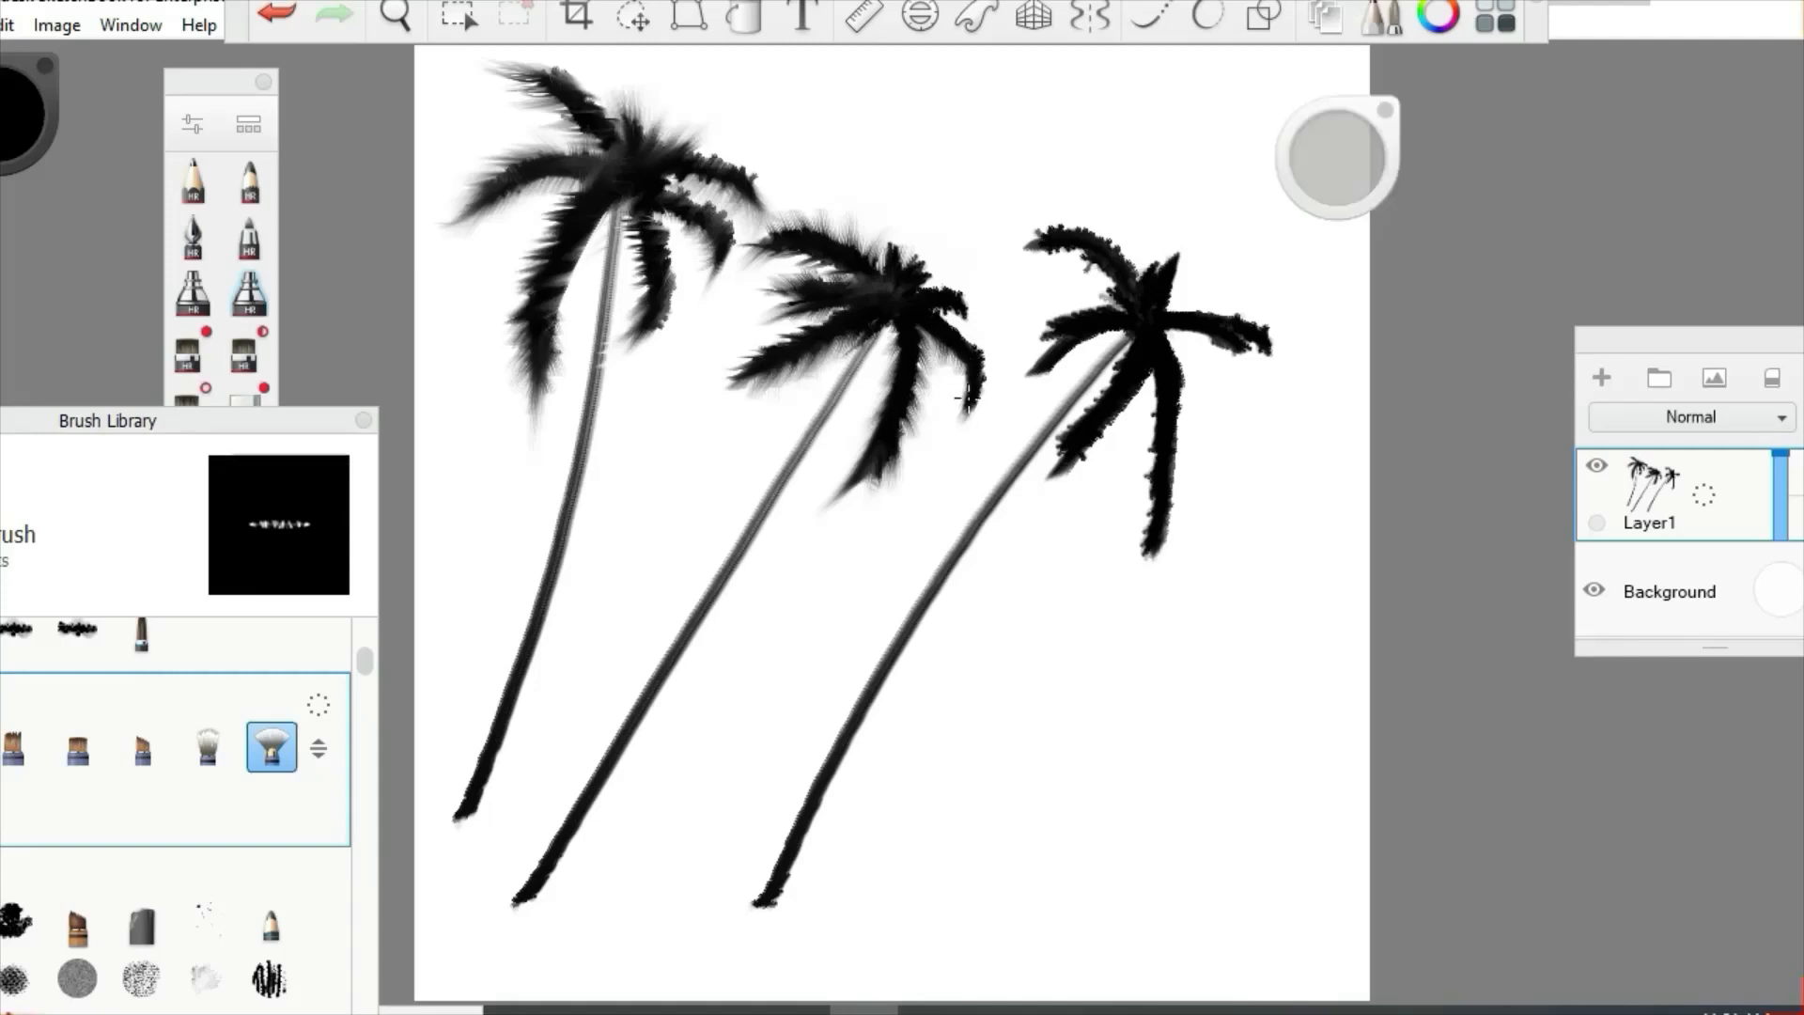
{"action": "left_click_drag", "start_coordinate": [1323, 155], "coordinate": [1323, 97]}
{"action": "left_click_drag", "start_coordinate": [974, 302], "coordinate": [922, 346]}
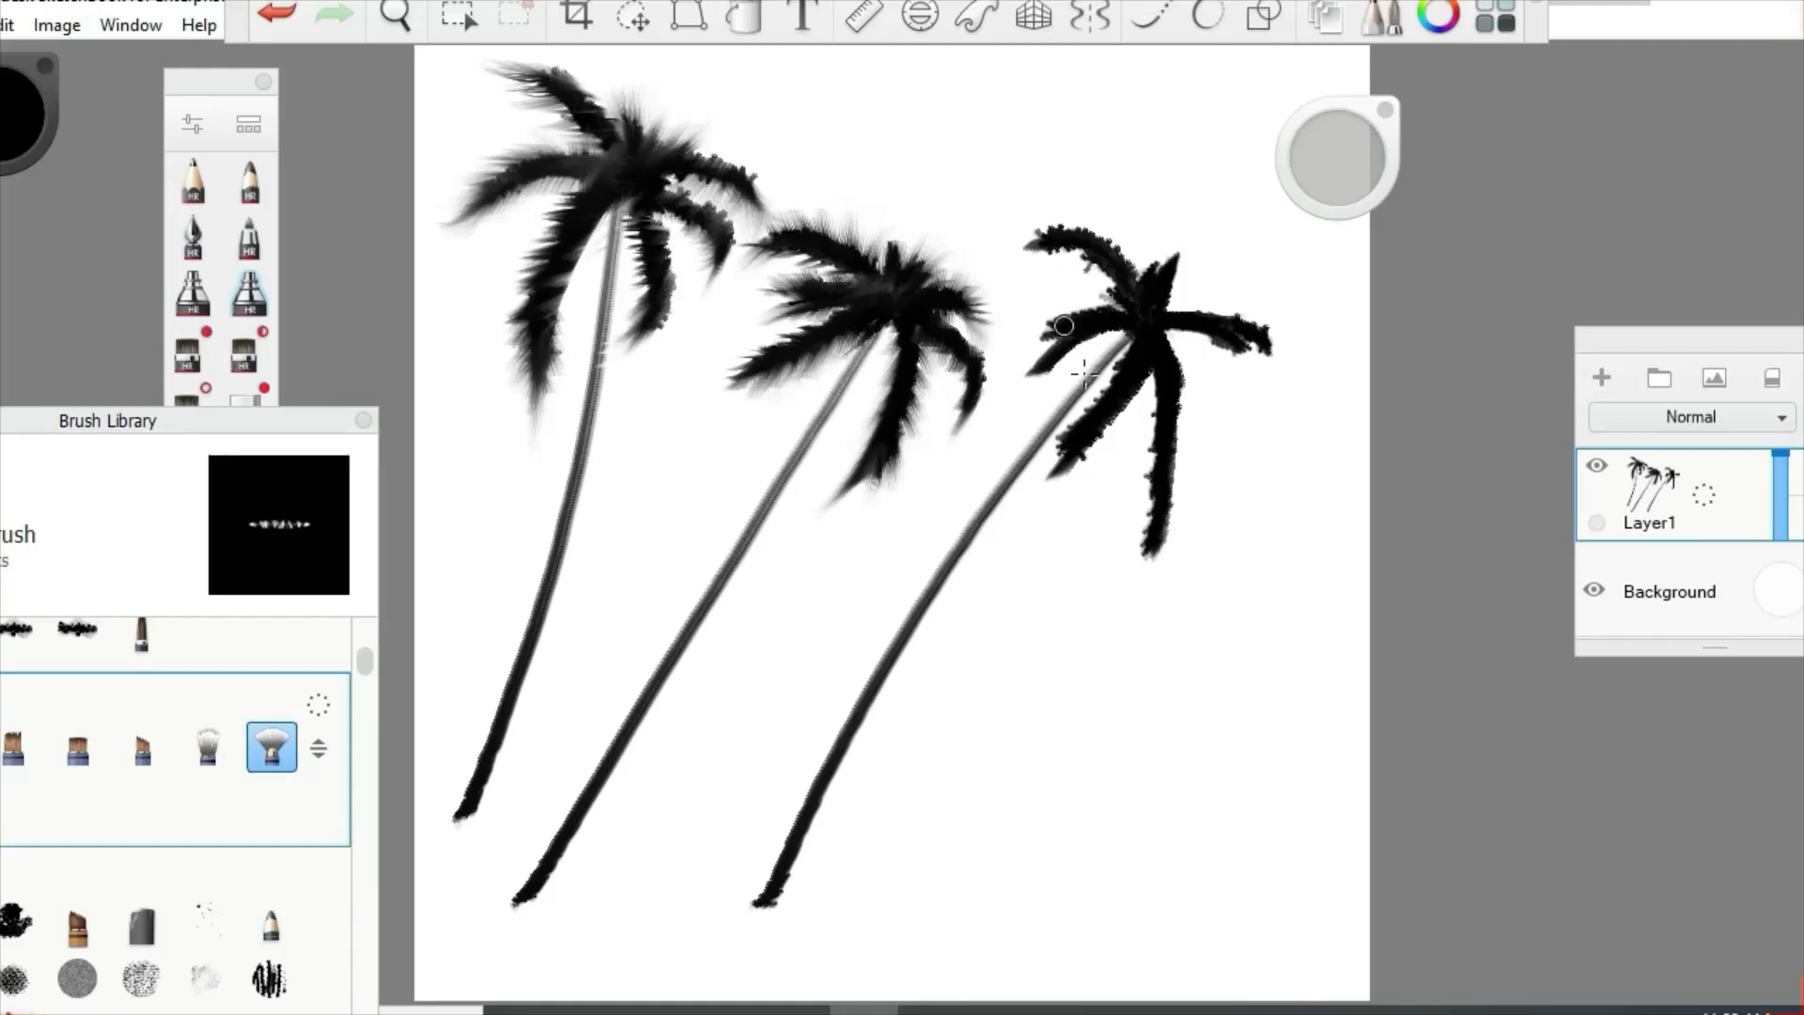
- Feather the right palm's long hanging frond and its lower-left frond beside the trunk
{"action": "mouse_move", "coordinate": [1131, 418]}
{"action": "left_mouse_down"}
{"action": "mouse_move", "coordinate": [1137, 573]}
{"action": "mouse_move", "coordinate": [1104, 612]}
{"action": "left_mouse_up"}
{"action": "mouse_move", "coordinate": [1140, 354]}
{"action": "left_mouse_down"}
{"action": "mouse_move", "coordinate": [1090, 364]}
{"action": "mouse_move", "coordinate": [1061, 474]}
{"action": "left_mouse_up"}
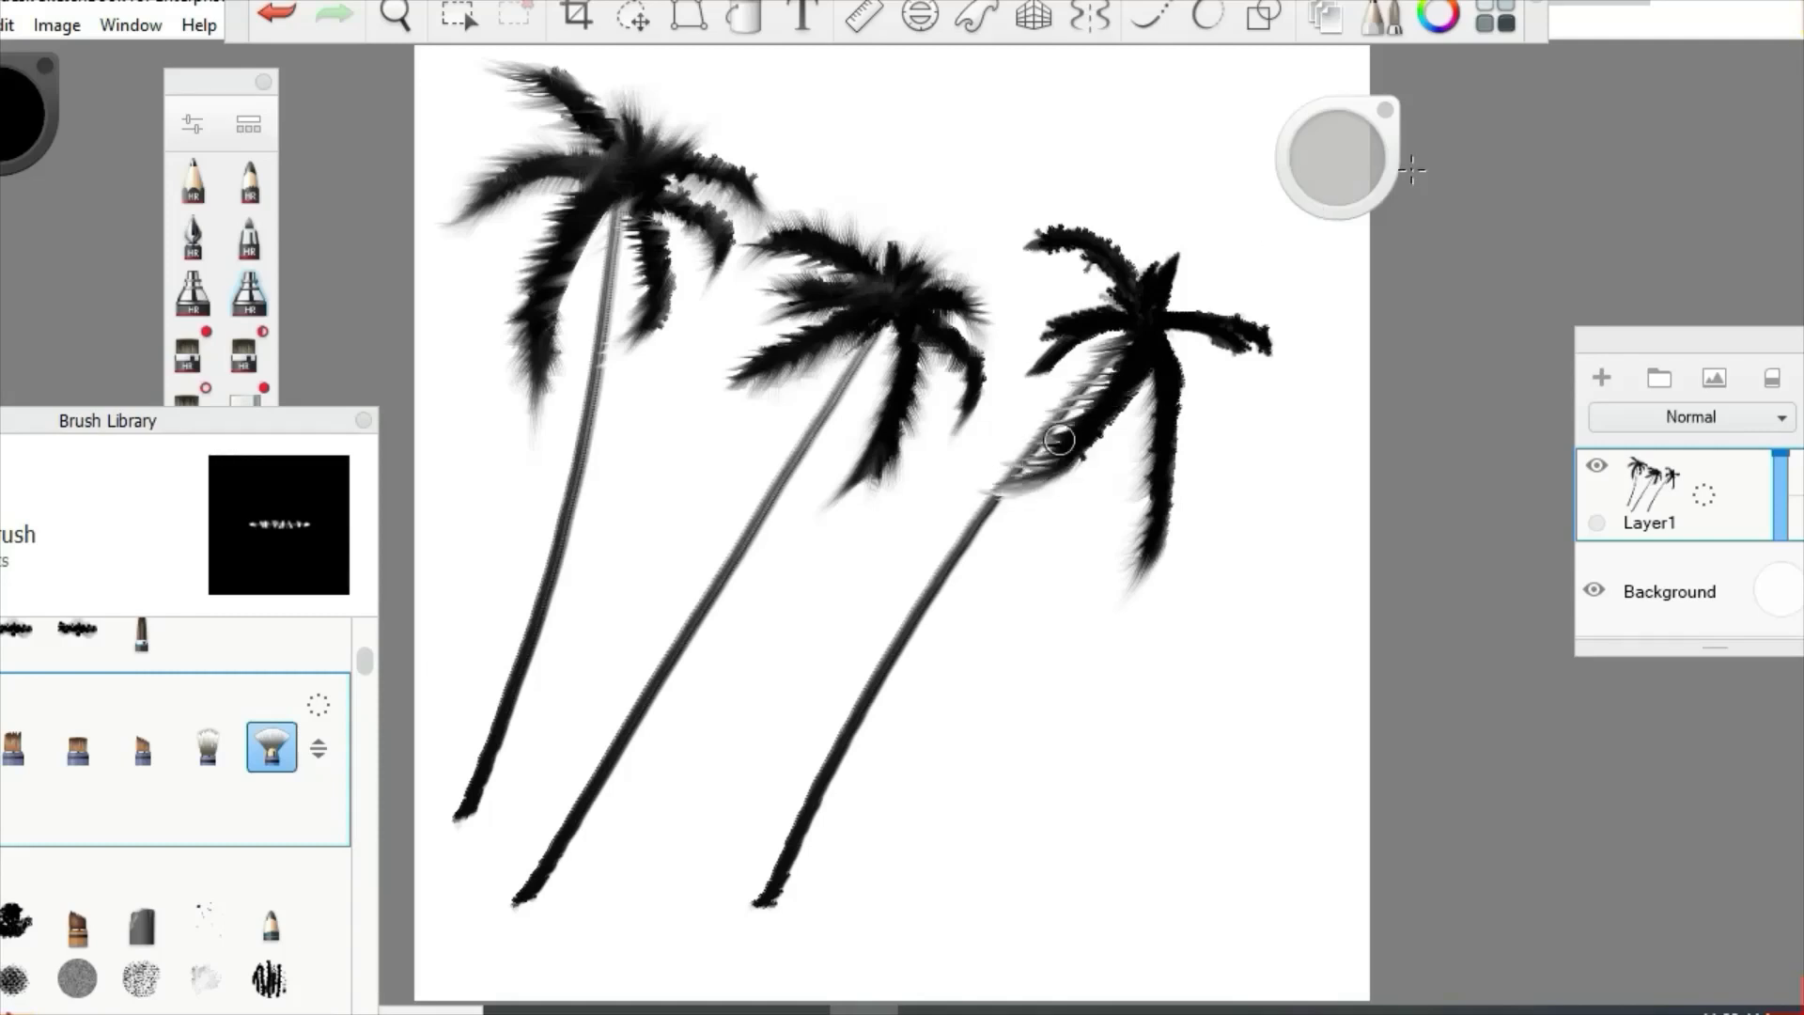
{"action": "mouse_move", "coordinate": [1056, 411]}
{"action": "left_mouse_down"}
{"action": "mouse_move", "coordinate": [1001, 484]}
{"action": "mouse_move", "coordinate": [1069, 425]}
{"action": "left_mouse_up"}
{"action": "left_click", "coordinate": [275, 15]}
- Adjust the smear brush and feather the right palm's left, upper and right-hand fronds
{"action": "left_click_drag", "start_coordinate": [1109, 350], "coordinate": [1010, 380]}
{"action": "left_click", "coordinate": [274, 15]}
{"action": "left_click_drag", "start_coordinate": [1347, 155], "coordinate": [1354, 169]}
{"action": "left_click", "coordinate": [1038, 359]}
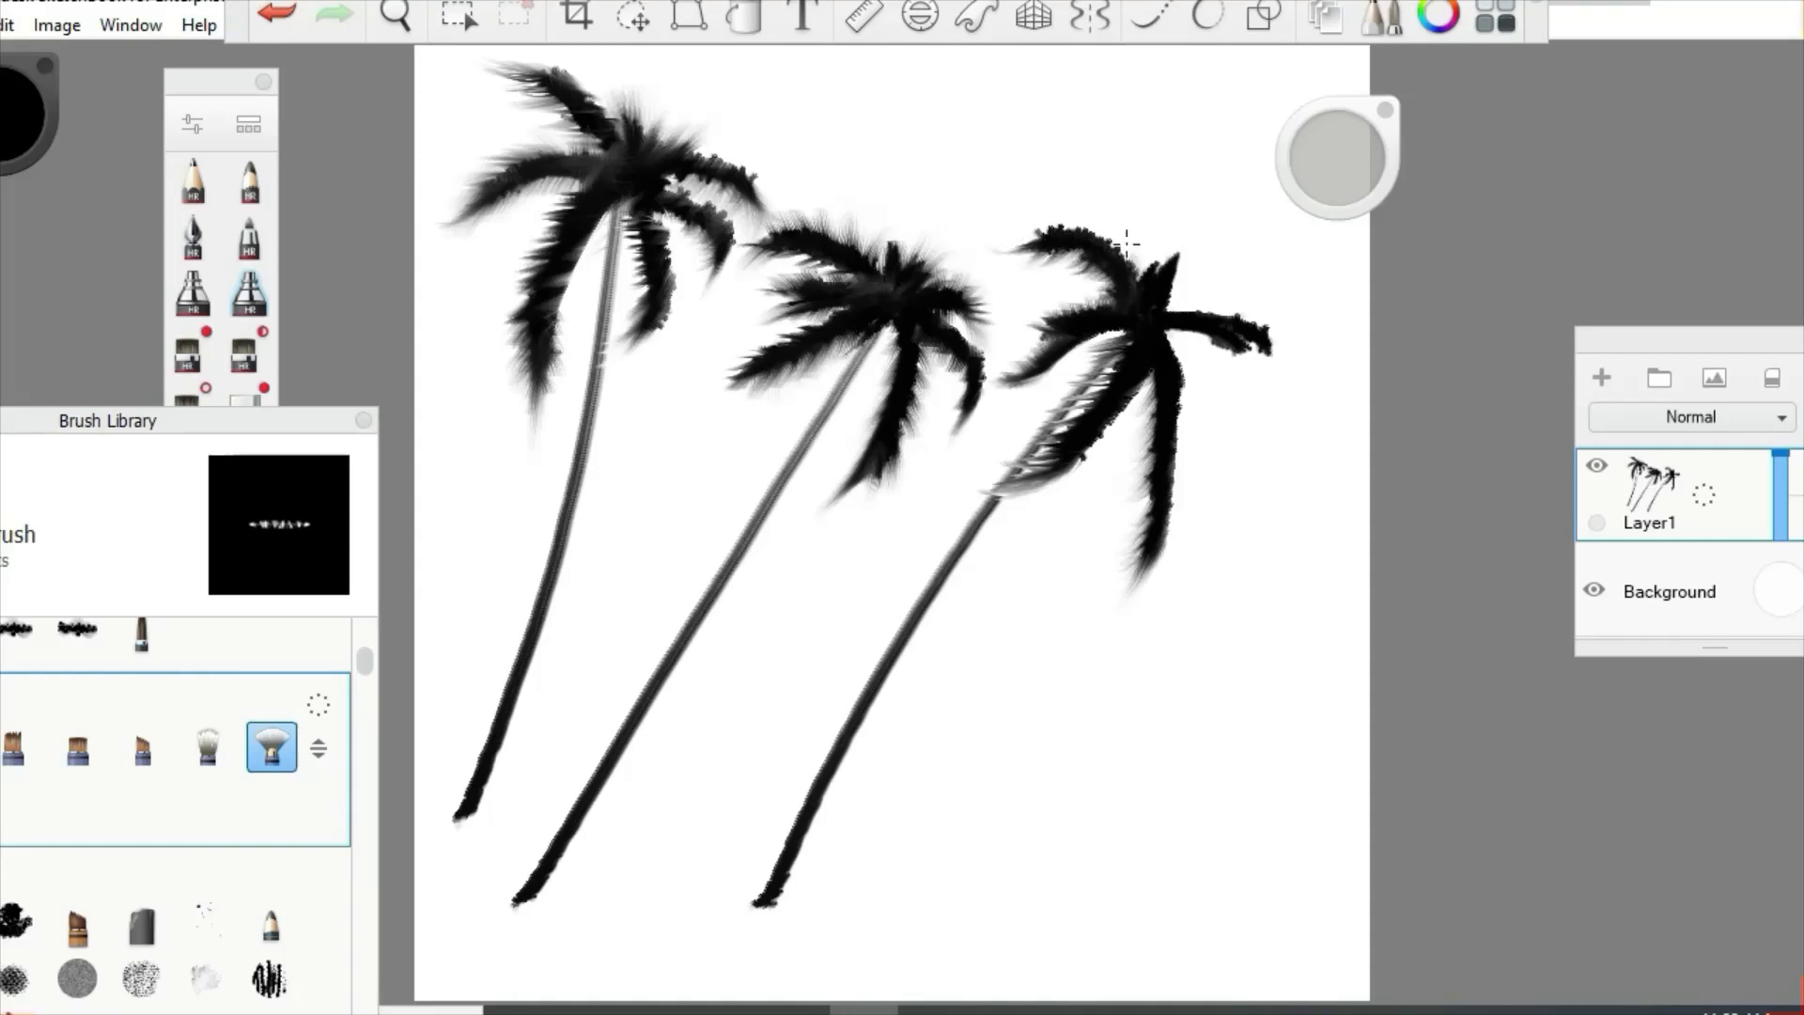
{"action": "left_click_drag", "start_coordinate": [1104, 225], "coordinate": [1058, 217]}
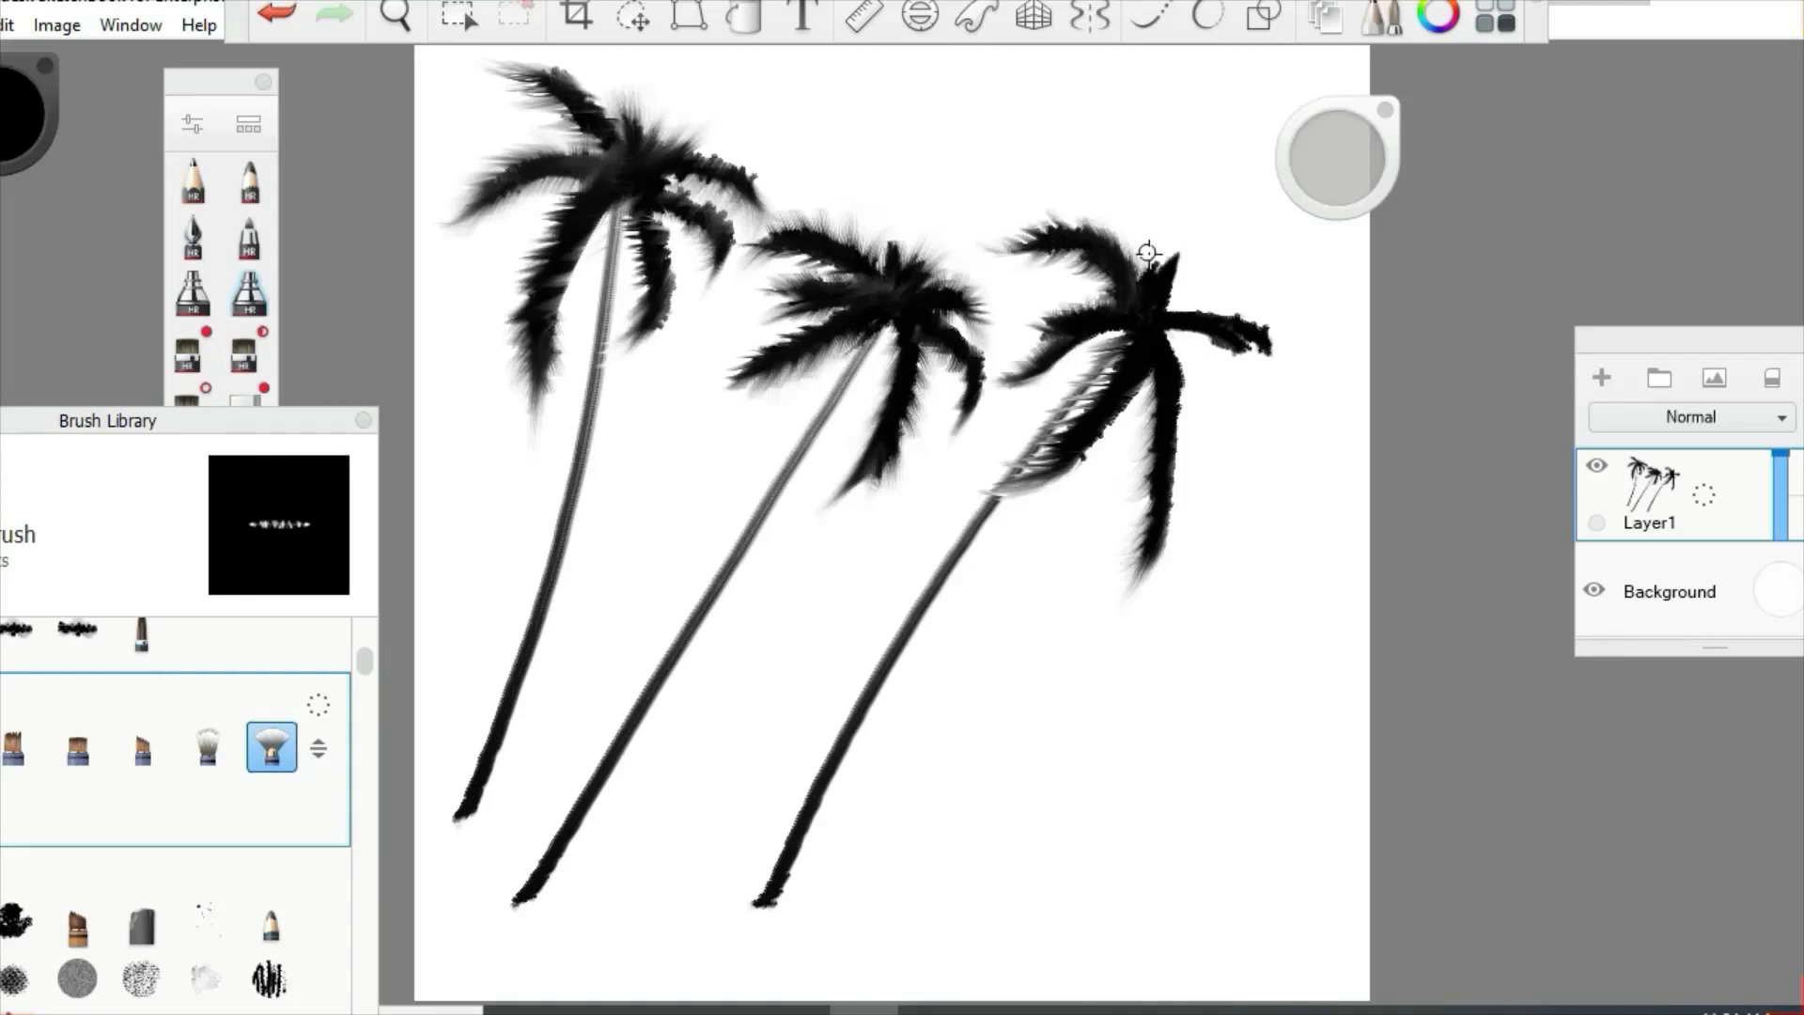
{"action": "left_click_drag", "start_coordinate": [1154, 316], "coordinate": [1174, 264]}
{"action": "mouse_move", "coordinate": [1173, 334]}
{"action": "left_mouse_down"}
{"action": "mouse_move", "coordinate": [1241, 350]}
{"action": "mouse_move", "coordinate": [1260, 308]}
{"action": "left_mouse_up"}
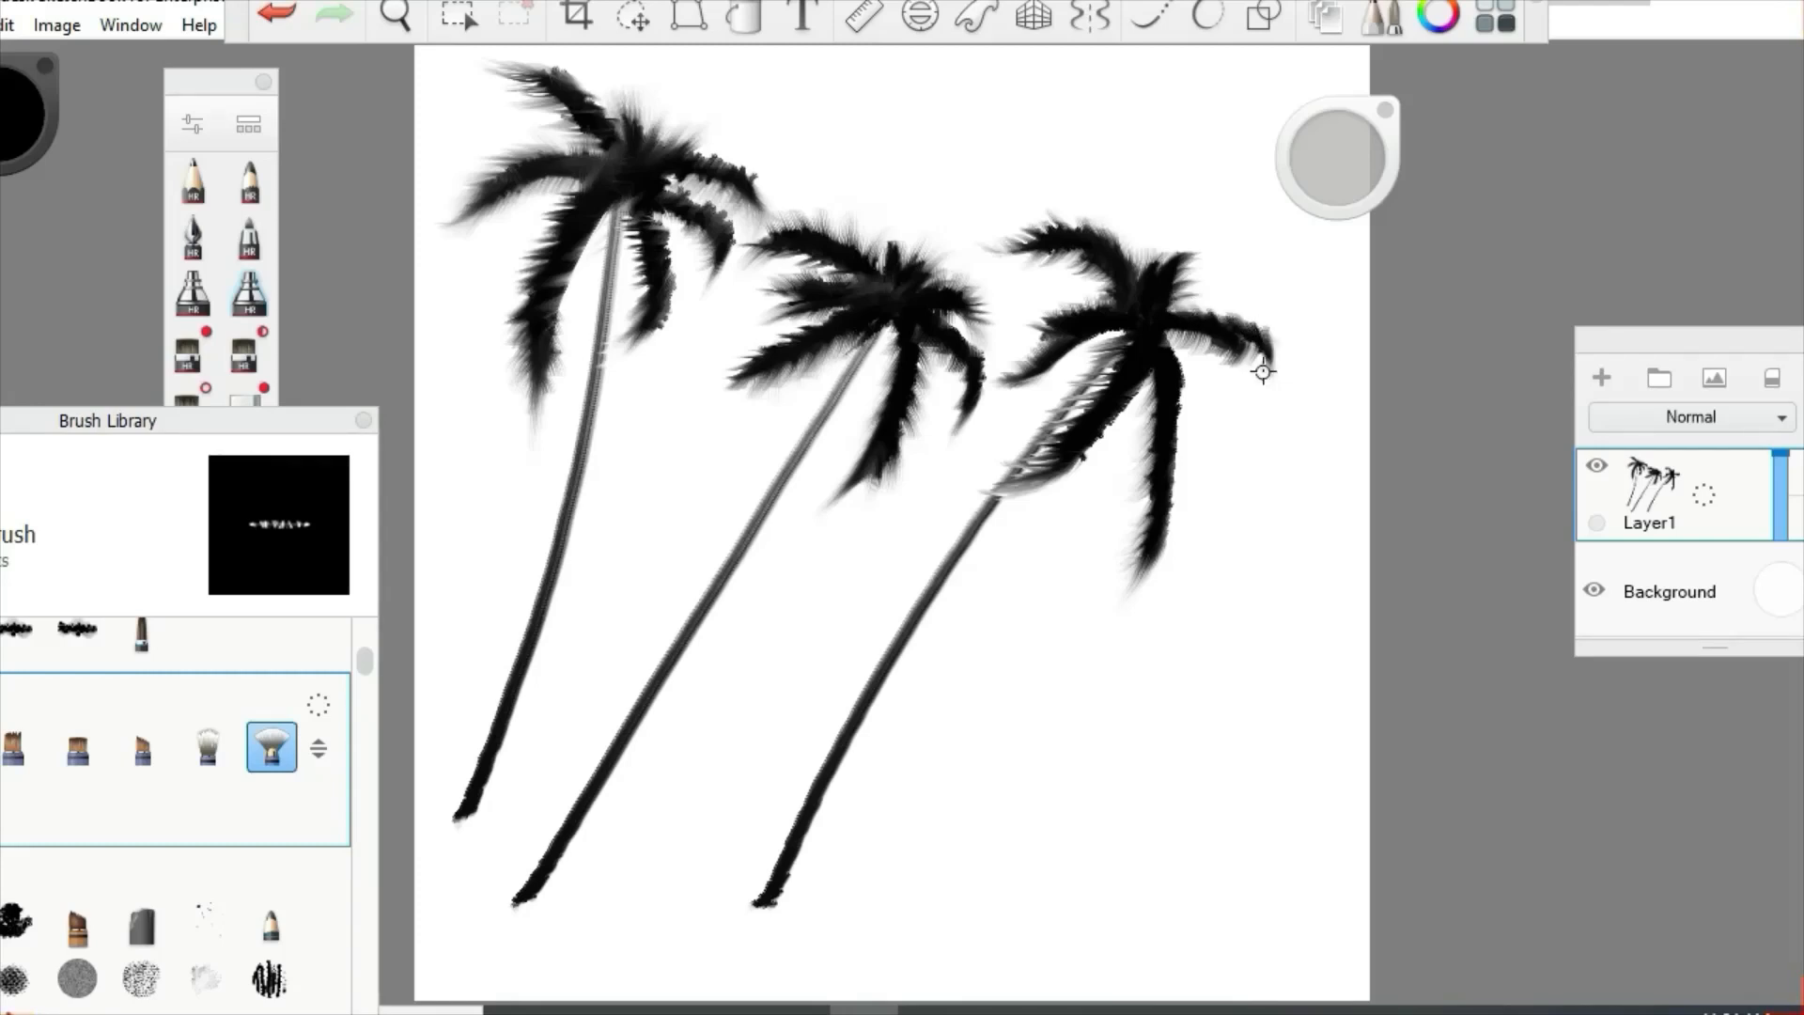
- Select the black bristle brush from the Brush Library again and move the library clear of the canvas
{"action": "left_click_drag", "start_coordinate": [221, 426], "coordinate": [322, 301]}
{"action": "mouse_move", "coordinate": [463, 528]}
{"action": "left_mouse_down"}
{"action": "mouse_move", "coordinate": [464, 566]}
{"action": "mouse_move", "coordinate": [462, 523]}
{"action": "left_mouse_up"}
{"action": "left_click", "coordinate": [114, 717]}
{"action": "mouse_move", "coordinate": [302, 297]}
{"action": "left_mouse_down"}
{"action": "mouse_move", "coordinate": [174, 511]}
{"action": "mouse_move", "coordinate": [363, 322]}
{"action": "left_mouse_up"}
{"action": "left_click", "coordinate": [152, 743]}
{"action": "left_click_drag", "start_coordinate": [282, 444], "coordinate": [23, 619]}
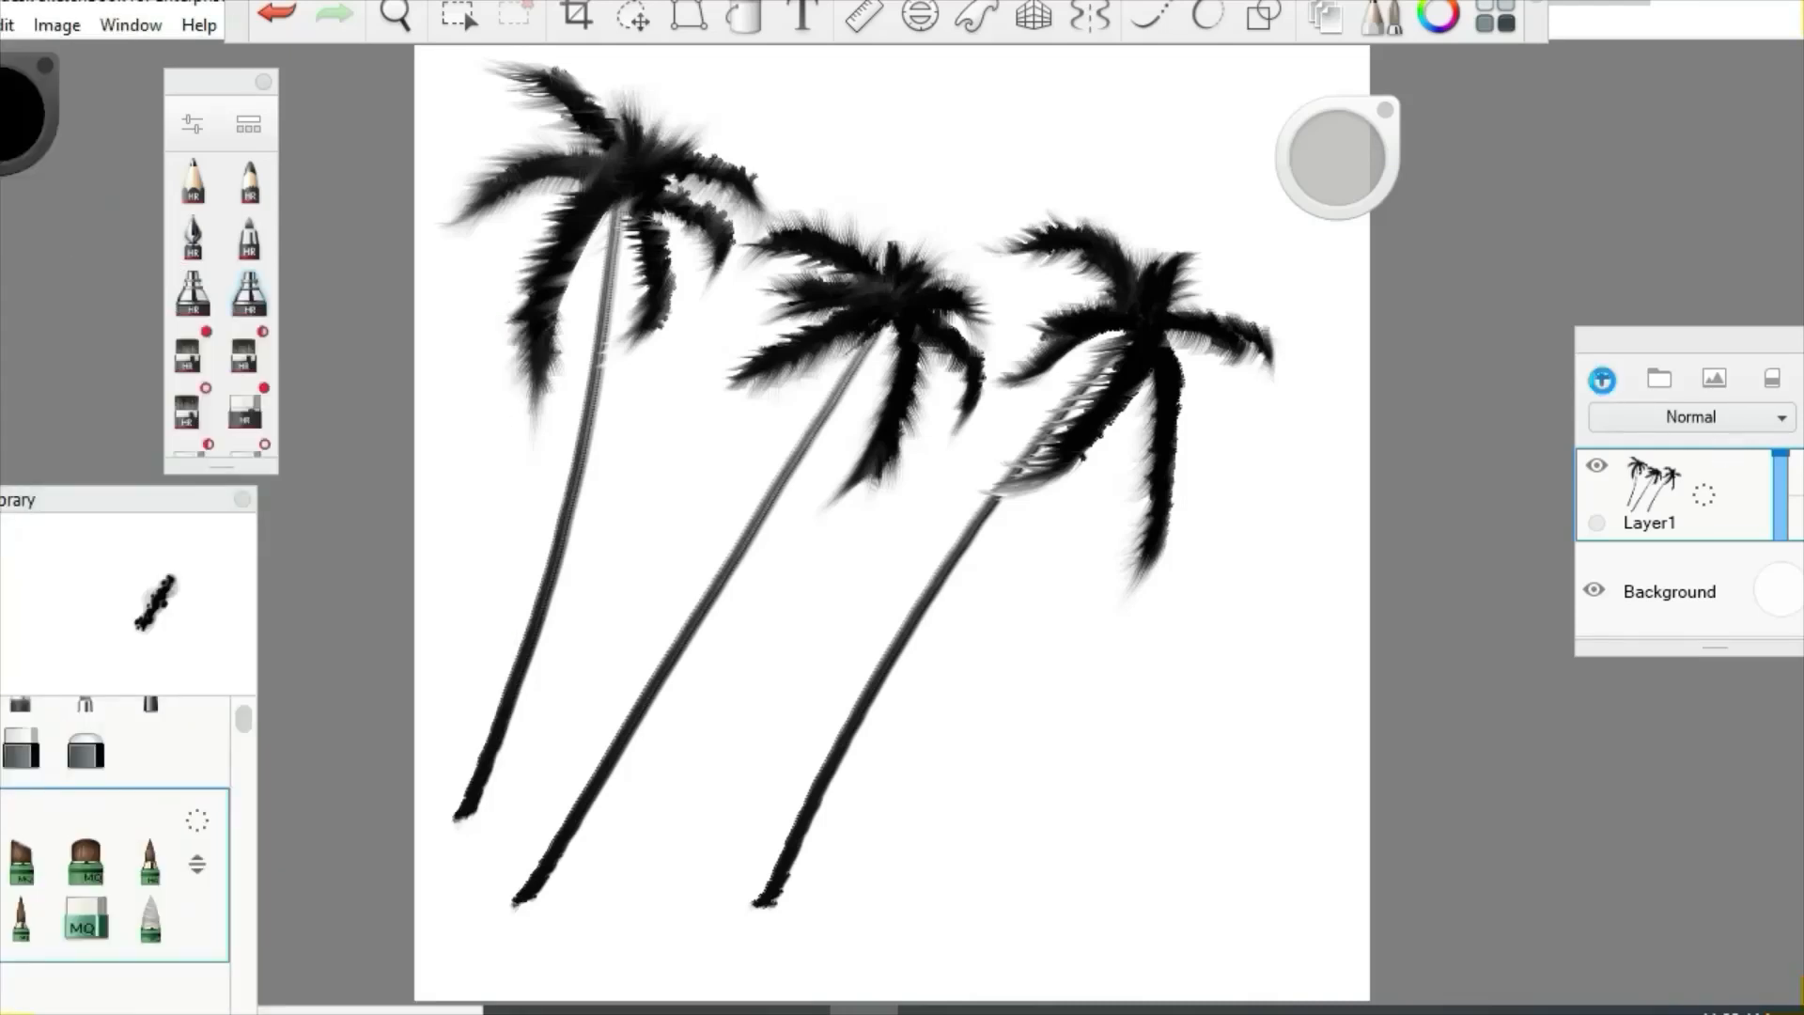
- Add a new layer and change the background colour to light turquoise
{"action": "left_click", "coordinate": [1602, 378]}
{"action": "left_click", "coordinate": [1776, 684]}
{"action": "left_click", "coordinate": [1709, 711]}
{"action": "left_click", "coordinate": [1693, 701]}
{"action": "left_click", "coordinate": [1770, 665]}
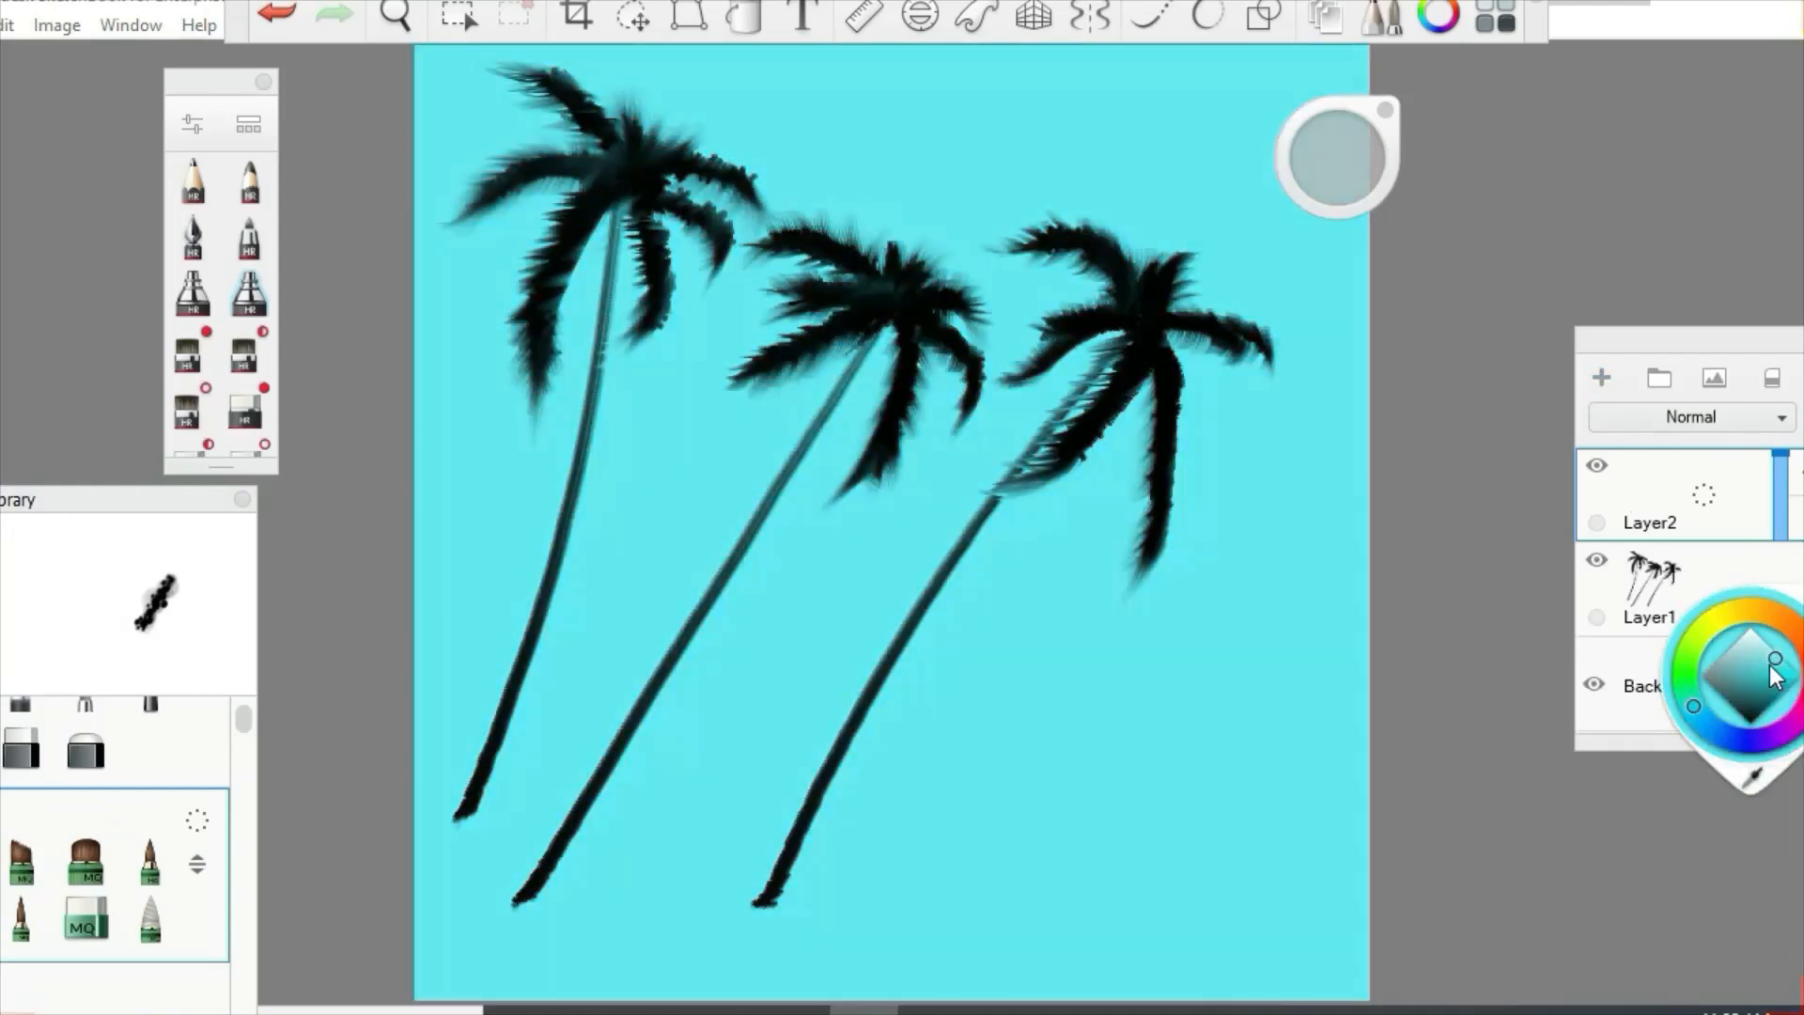
- Move Layer2 below the palm layer and paint a sandy beige slope across the lower part of the canvas
{"action": "left_click_drag", "start_coordinate": [1368, 134], "coordinate": [1515, 124]}
{"action": "left_click_drag", "start_coordinate": [1670, 502], "coordinate": [1670, 602]}
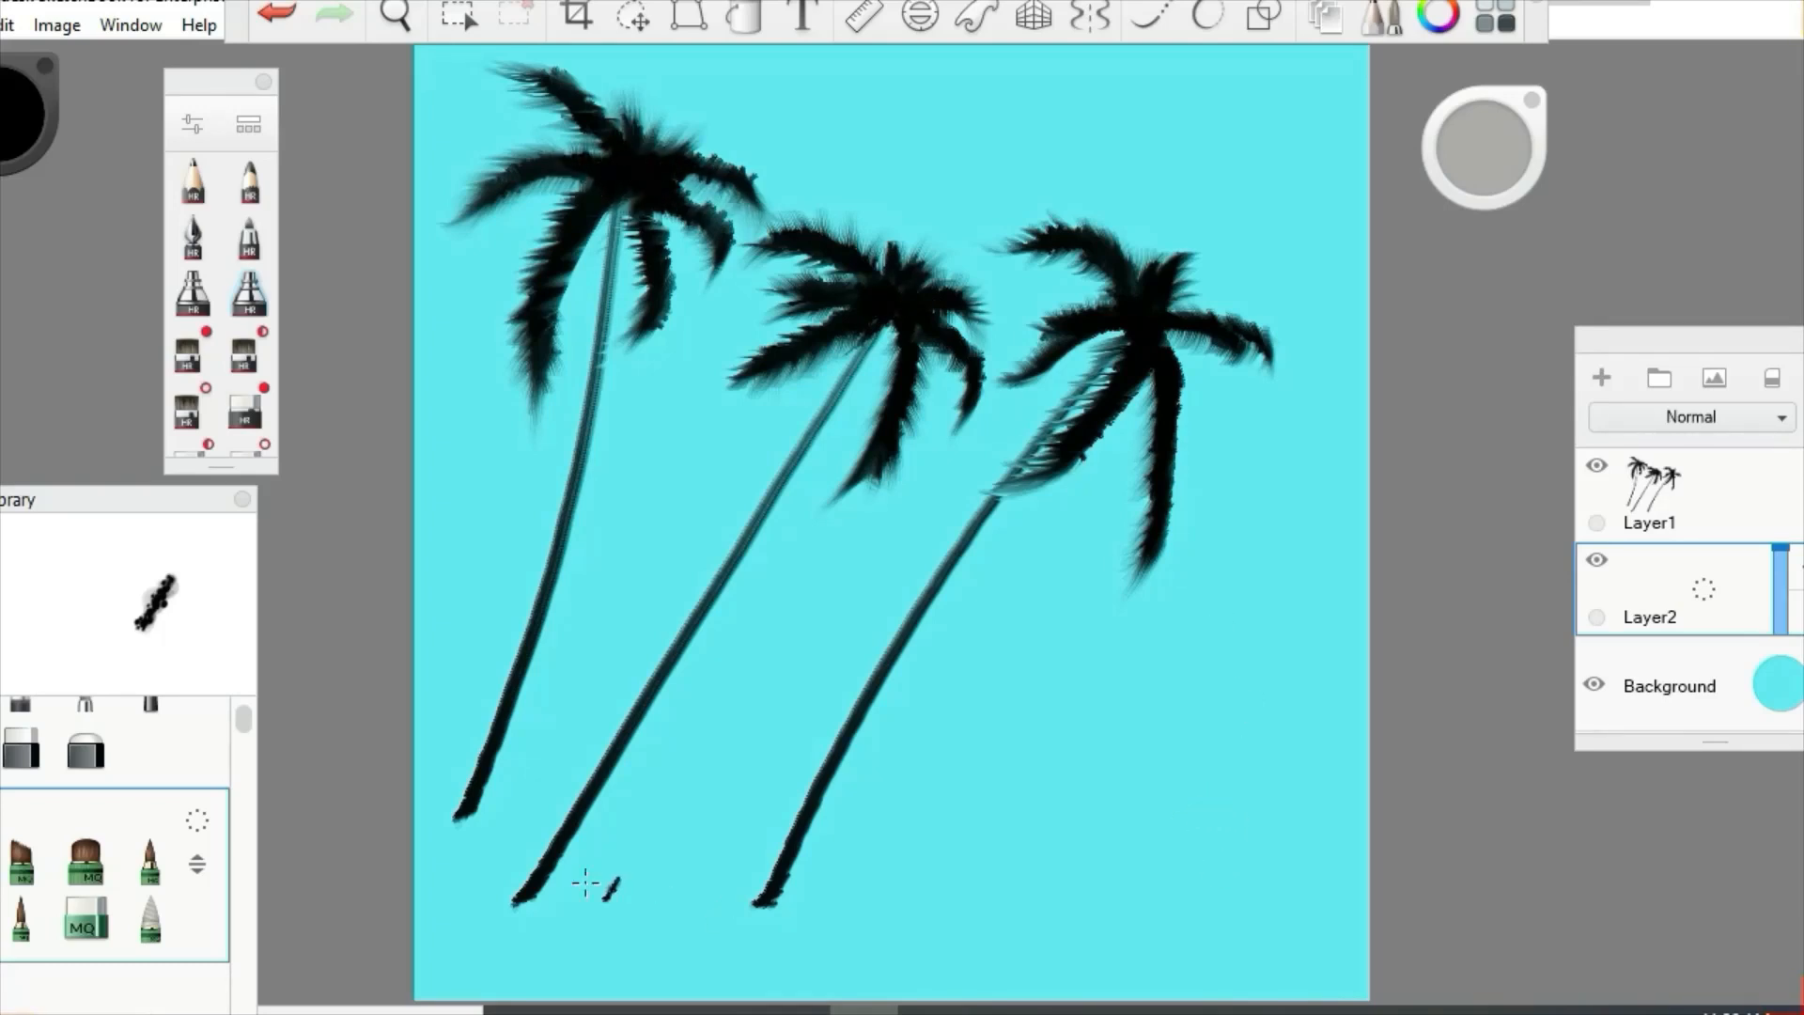
{"action": "left_click", "coordinate": [28, 103]}
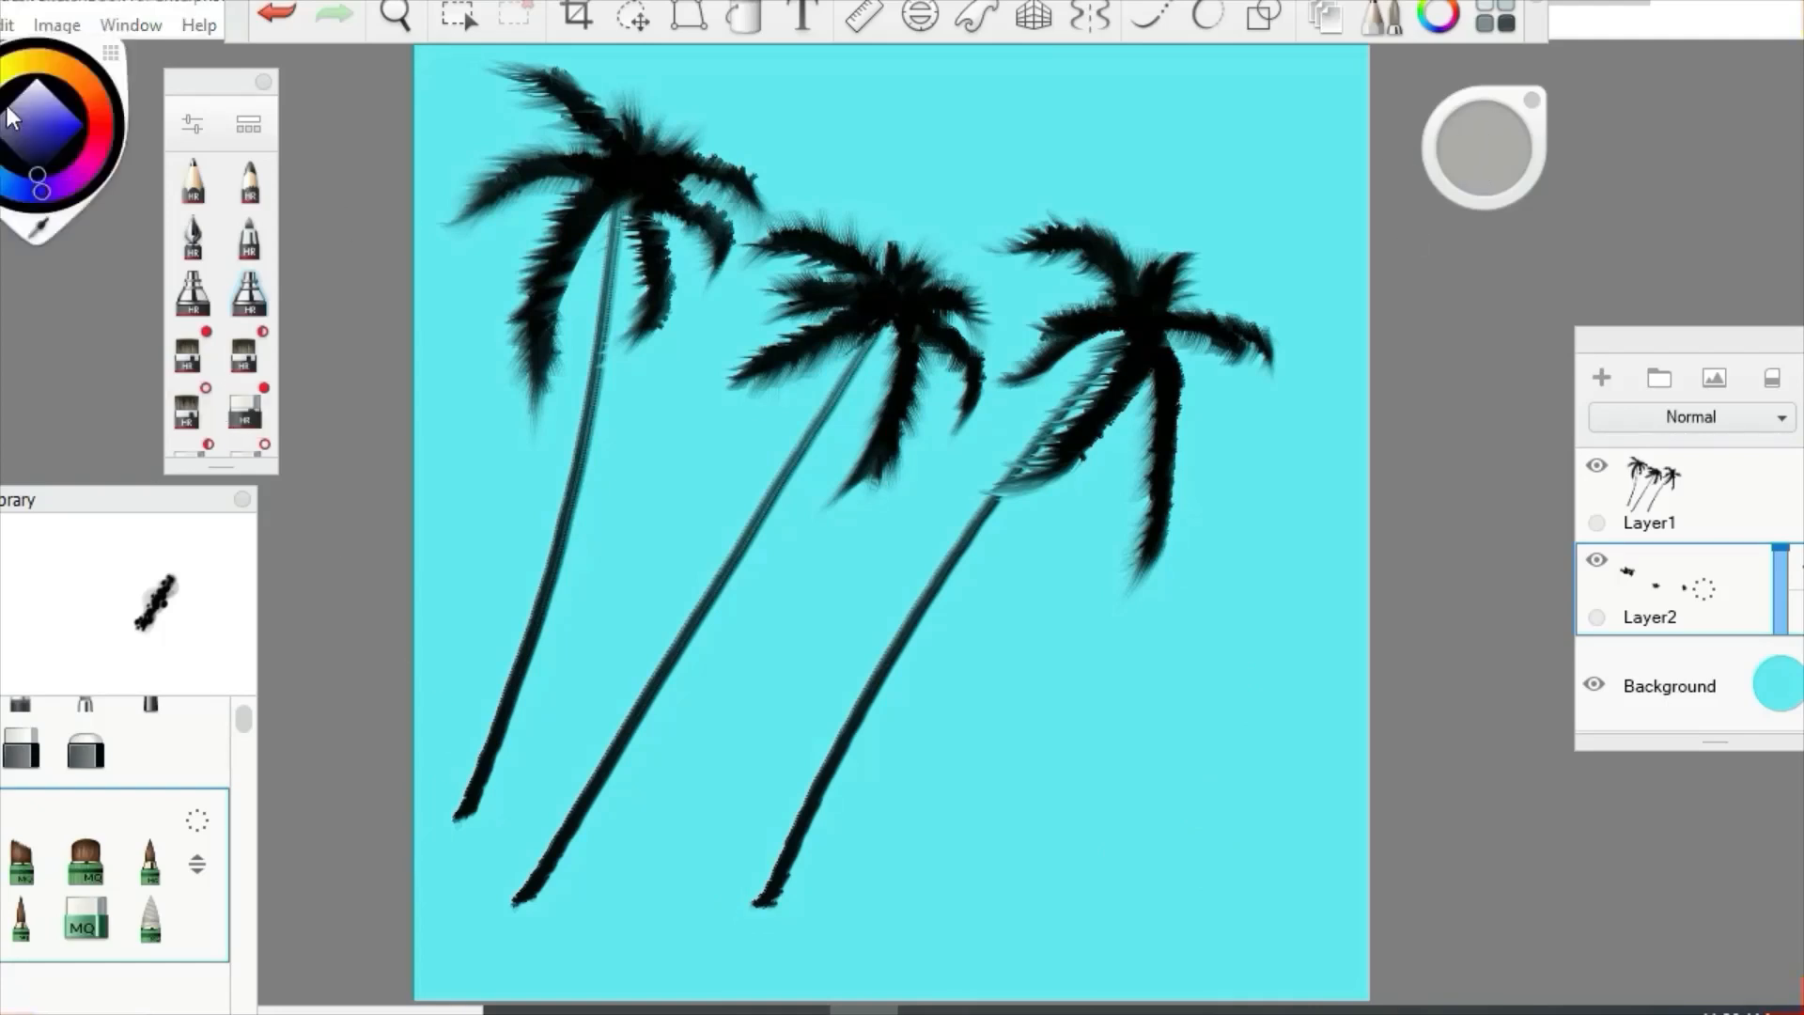
{"action": "left_click", "coordinate": [59, 94]}
{"action": "left_click", "coordinate": [35, 105]}
{"action": "left_click", "coordinate": [69, 76]}
{"action": "mouse_move", "coordinate": [470, 742]}
{"action": "left_mouse_down"}
{"action": "mouse_move", "coordinate": [431, 733]}
{"action": "mouse_move", "coordinate": [1357, 985]}
{"action": "mouse_move", "coordinate": [442, 934]}
{"action": "mouse_move", "coordinate": [747, 947]}
{"action": "left_mouse_up"}
{"action": "mouse_move", "coordinate": [452, 953]}
{"action": "left_mouse_down"}
{"action": "mouse_move", "coordinate": [705, 958]}
{"action": "mouse_move", "coordinate": [913, 882]}
{"action": "left_mouse_up"}
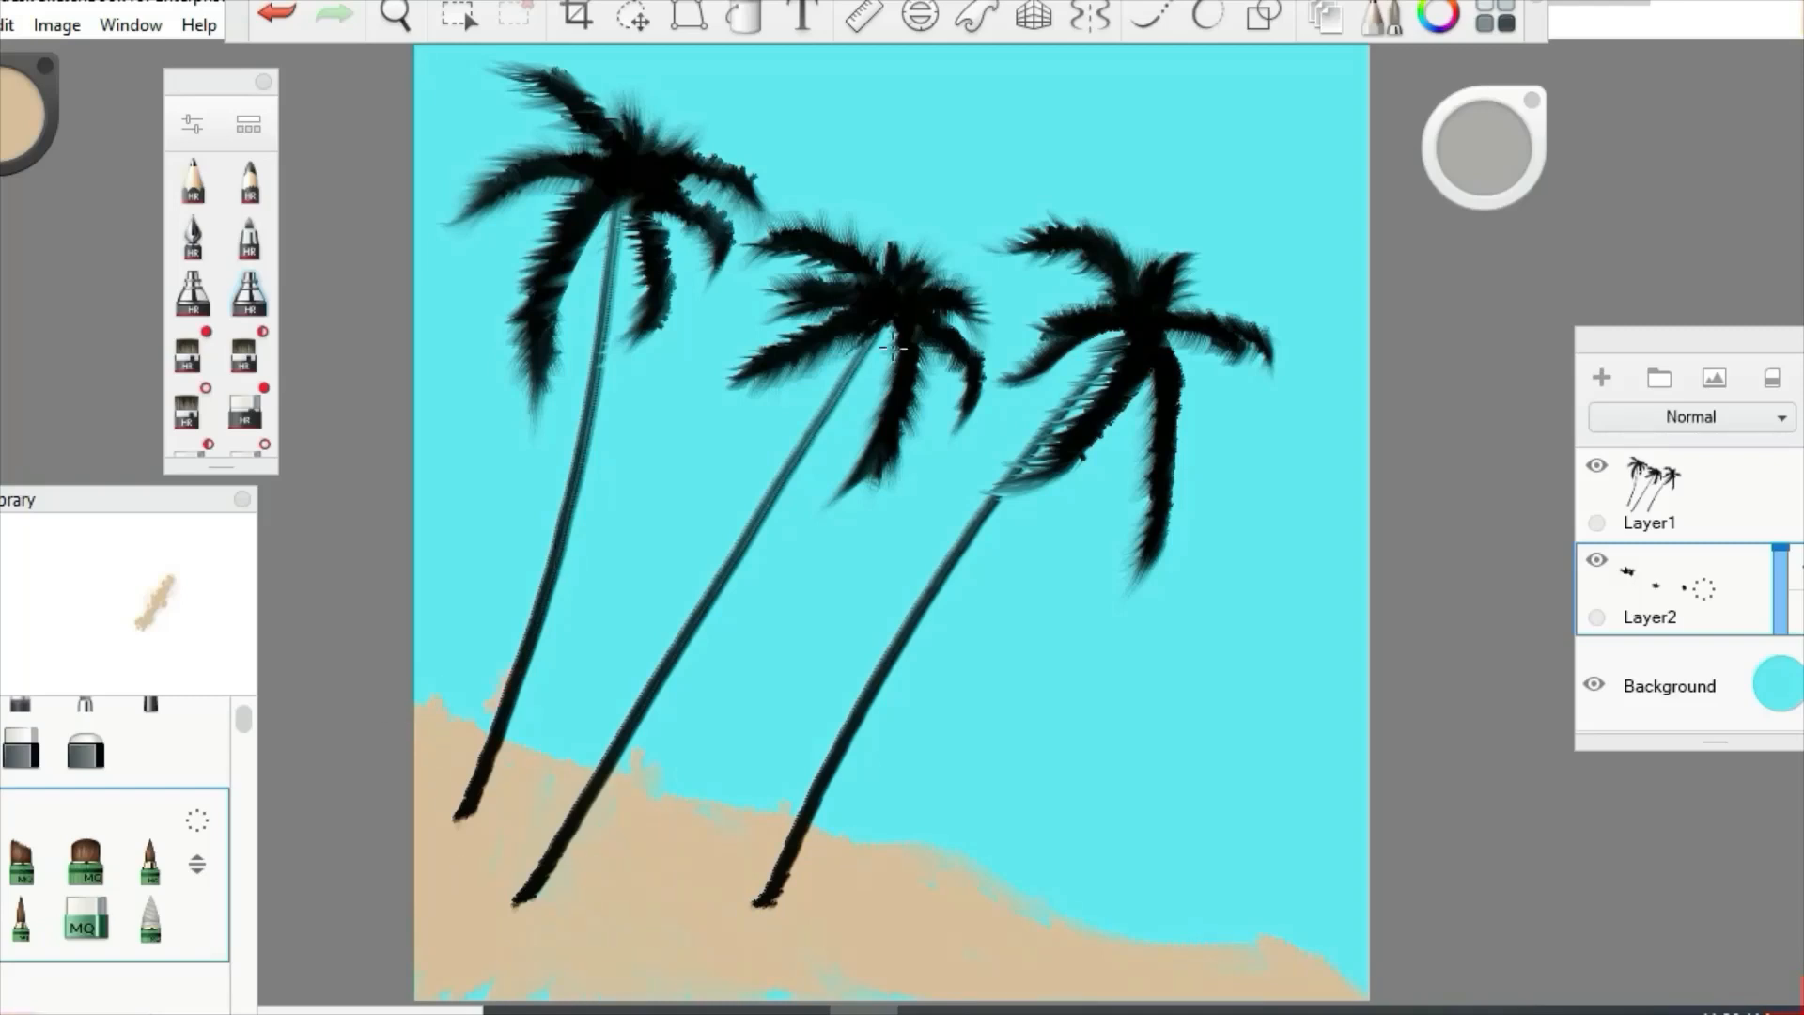
- Set the brush colour to very dark brown and lower the brush flow
{"action": "left_click", "coordinate": [27, 111]}
{"action": "left_click", "coordinate": [41, 176]}
{"action": "mouse_move", "coordinate": [465, 757]}
{"action": "left_mouse_down"}
{"action": "mouse_move", "coordinate": [439, 808]}
{"action": "mouse_move", "coordinate": [493, 818]}
{"action": "left_mouse_up"}
{"action": "left_click", "coordinate": [276, 13]}
{"action": "left_click_drag", "start_coordinate": [1484, 148], "coordinate": [1335, 845]}
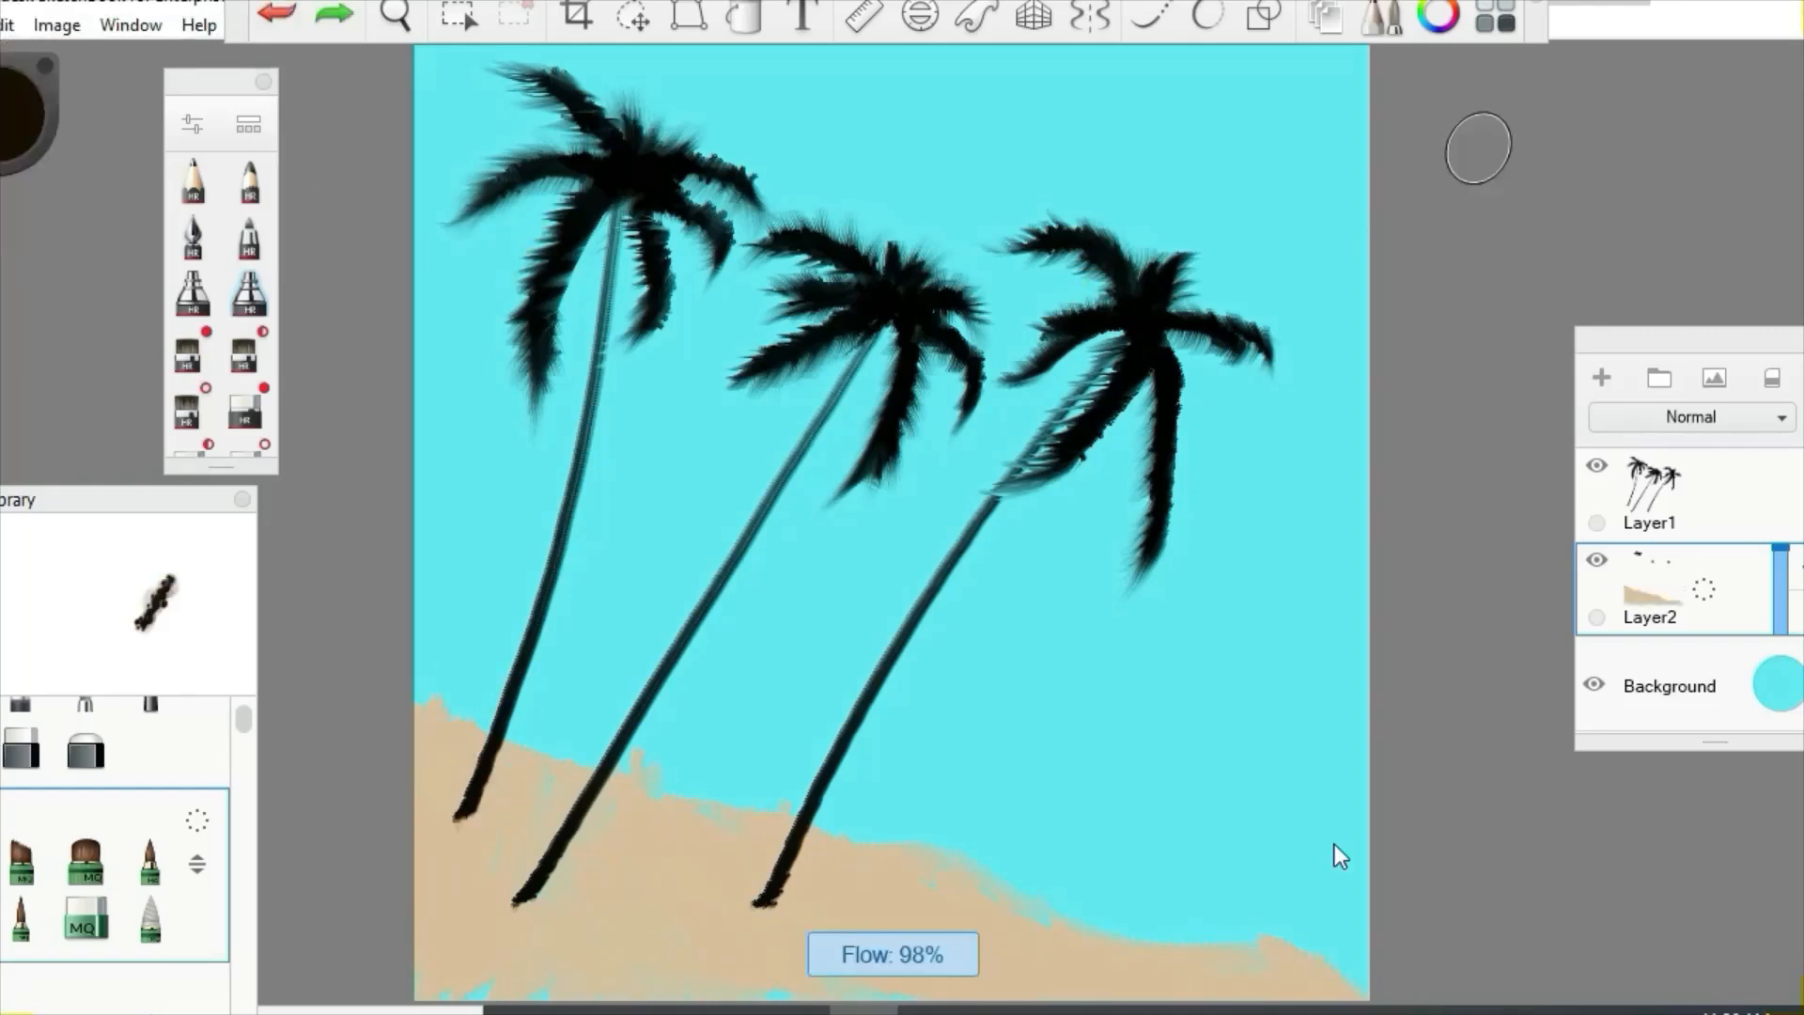
{"action": "left_click_drag", "start_coordinate": [475, 766], "coordinate": [425, 846]}
{"action": "left_click", "coordinate": [275, 9]}
{"action": "left_click", "coordinate": [277, 9]}
{"action": "left_click", "coordinate": [276, 10]}
{"action": "left_click", "coordinate": [278, 9]}
- Add a layer above the sand layer and paint dark brown shadows at the bases of the three trunks
{"action": "left_click", "coordinate": [1601, 378]}
{"action": "left_click_drag", "start_coordinate": [489, 803], "coordinate": [438, 890]}
{"action": "mouse_move", "coordinate": [570, 844]}
{"action": "left_mouse_down"}
{"action": "mouse_move", "coordinate": [516, 915]}
{"action": "mouse_move", "coordinate": [479, 928]}
{"action": "left_mouse_up"}
{"action": "left_click_drag", "start_coordinate": [598, 808], "coordinate": [533, 966]}
{"action": "mouse_move", "coordinate": [795, 847]}
{"action": "left_mouse_down"}
{"action": "mouse_move", "coordinate": [757, 918]}
{"action": "mouse_move", "coordinate": [694, 928]}
{"action": "left_mouse_up"}
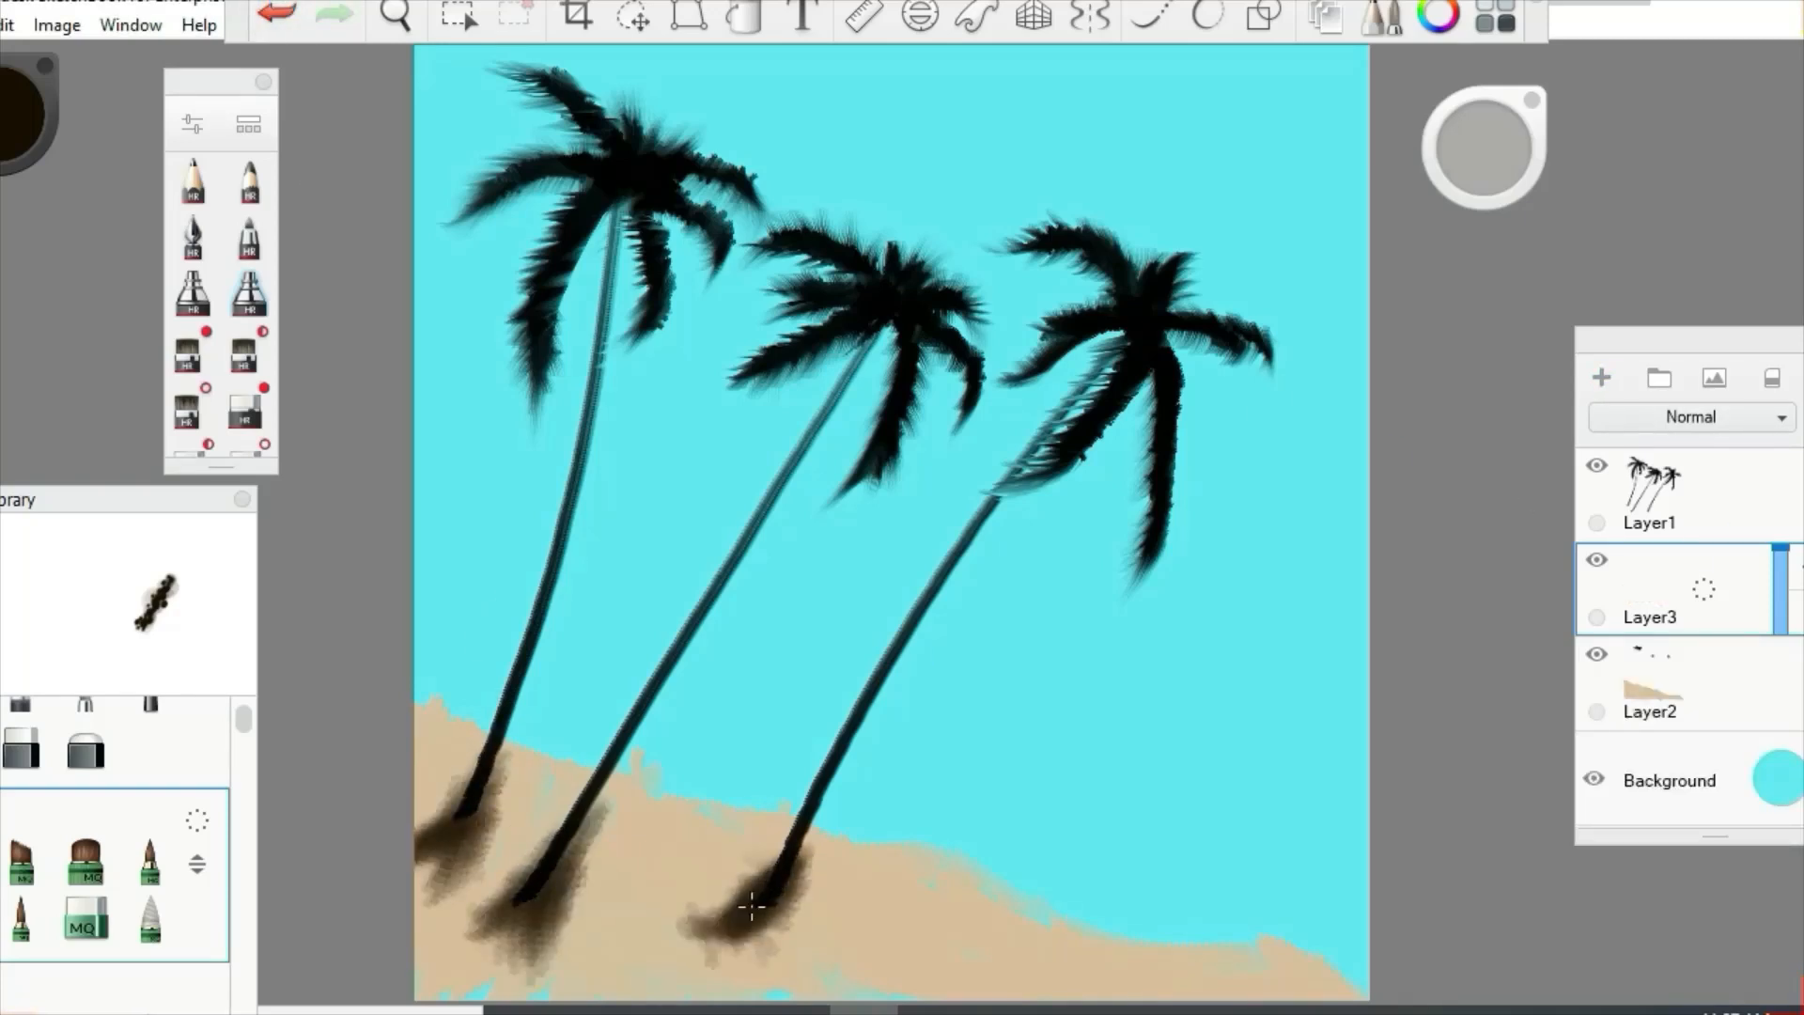
- Shade the whole sandy slope with loose brown strokes and darken the ground between the palm bases
{"action": "mouse_move", "coordinate": [442, 874]}
{"action": "left_mouse_down"}
{"action": "mouse_move", "coordinate": [426, 955]}
{"action": "mouse_move", "coordinate": [1156, 975]}
{"action": "mouse_move", "coordinate": [750, 910]}
{"action": "left_mouse_up"}
{"action": "mouse_move", "coordinate": [434, 733]}
{"action": "left_mouse_down"}
{"action": "mouse_move", "coordinate": [994, 950]}
{"action": "mouse_move", "coordinate": [1339, 982]}
{"action": "left_mouse_up"}
{"action": "left_click_drag", "start_coordinate": [512, 836], "coordinate": [479, 930]}
- Choose a large smear brush from the Brush Library and blend the brown shading smoothly into the sand
{"action": "mouse_move", "coordinate": [132, 507]}
{"action": "left_mouse_down"}
{"action": "mouse_move", "coordinate": [349, 71]}
{"action": "mouse_move", "coordinate": [336, 113]}
{"action": "left_mouse_up"}
{"action": "mouse_move", "coordinate": [444, 309]}
{"action": "left_mouse_down"}
{"action": "mouse_move", "coordinate": [425, 505]}
{"action": "mouse_move", "coordinate": [438, 639]}
{"action": "left_mouse_up"}
{"action": "left_click", "coordinate": [351, 620]}
{"action": "left_click_drag", "start_coordinate": [443, 98], "coordinate": [274, 477]}
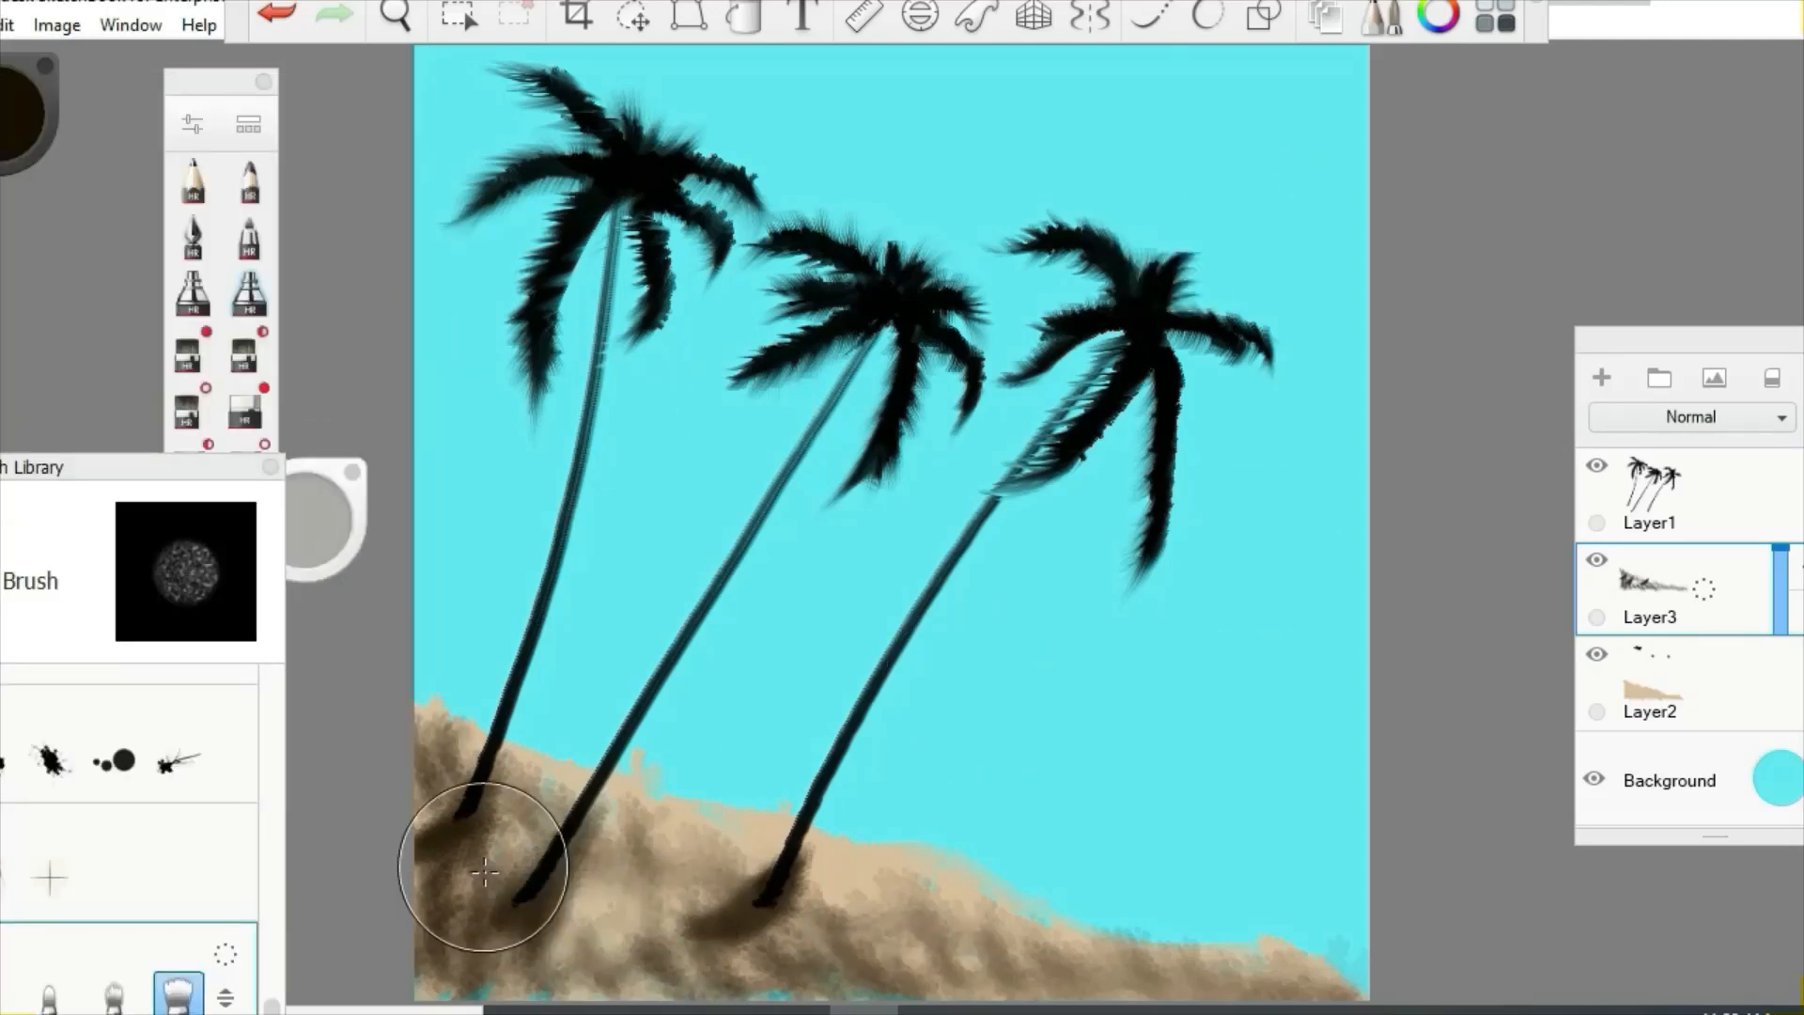
{"action": "left_click_drag", "start_coordinate": [485, 872], "coordinate": [480, 944]}
{"action": "mouse_move", "coordinate": [508, 761]}
{"action": "left_mouse_down"}
{"action": "mouse_move", "coordinate": [442, 786]}
{"action": "mouse_move", "coordinate": [564, 808]}
{"action": "left_mouse_up"}
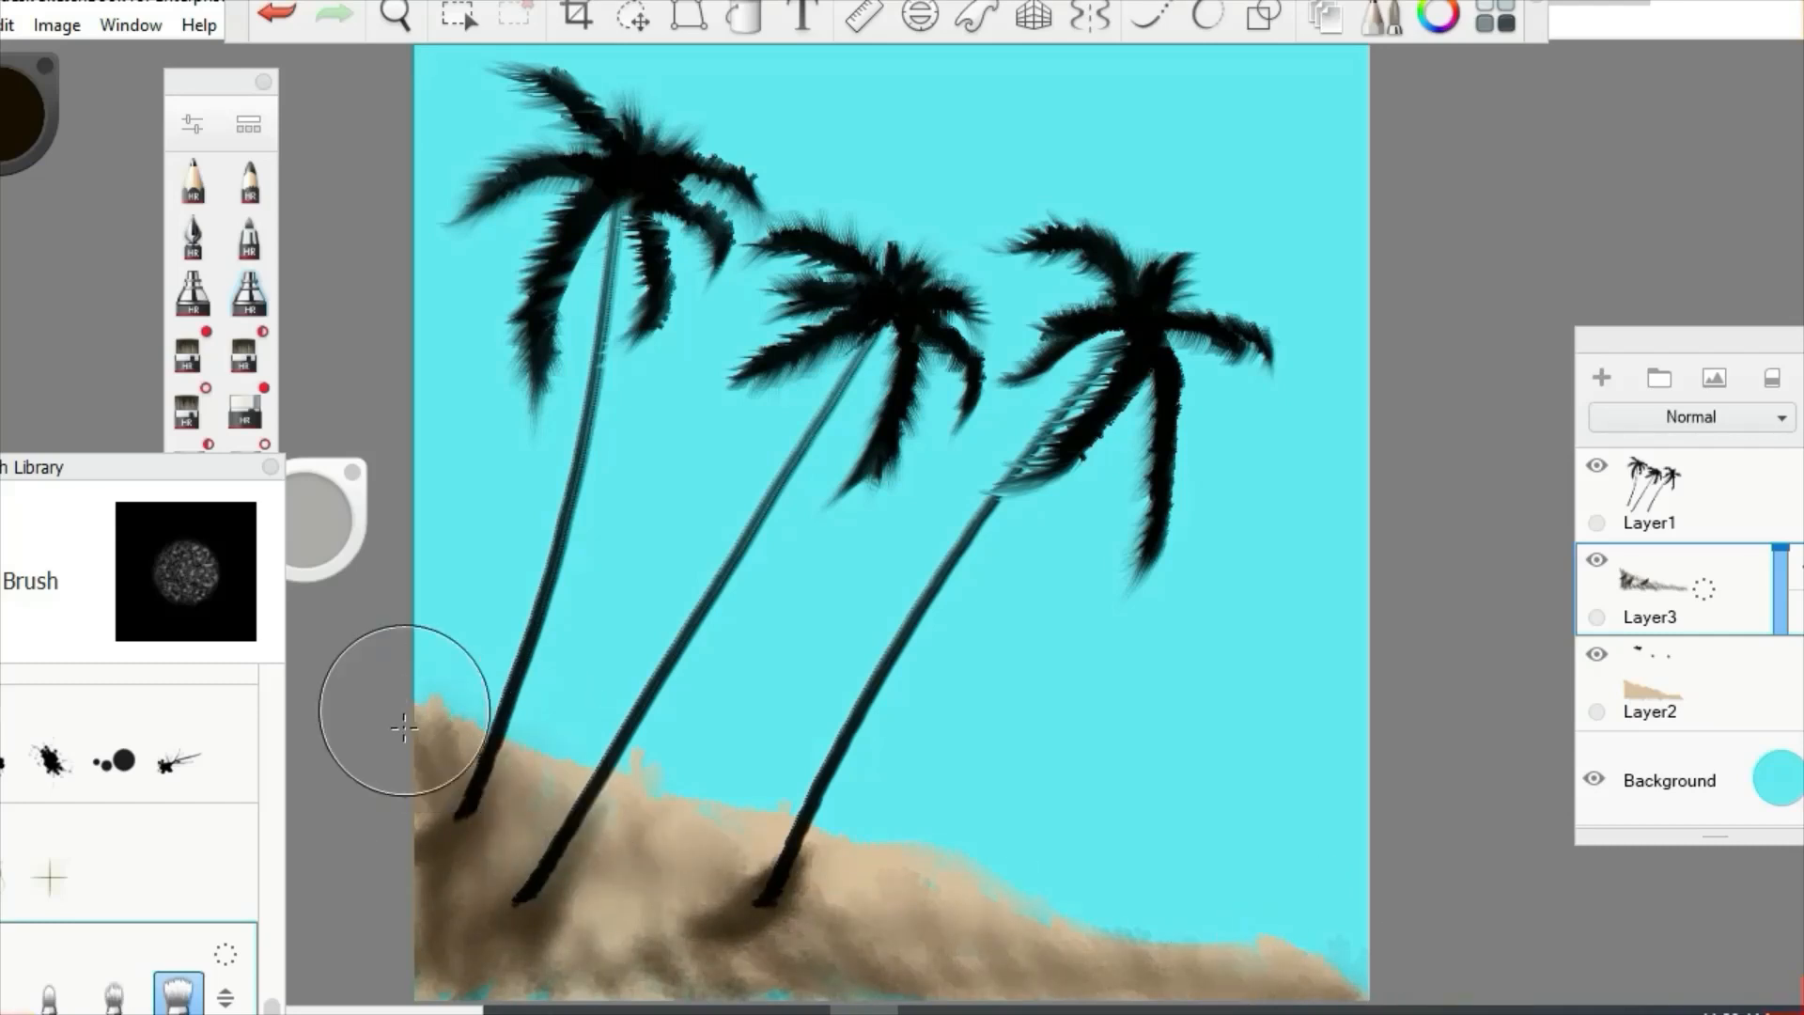
- Add a new layer beneath the sand layer and select a soft, textured Art Set brush
{"action": "left_click", "coordinate": [1602, 378]}
{"action": "left_click_drag", "start_coordinate": [1710, 770], "coordinate": [1749, 774]}
{"action": "left_click_drag", "start_coordinate": [215, 467], "coordinate": [625, 63]}
{"action": "left_click_drag", "start_coordinate": [684, 604], "coordinate": [687, 343]}
{"action": "left_click", "coordinate": [524, 446]}
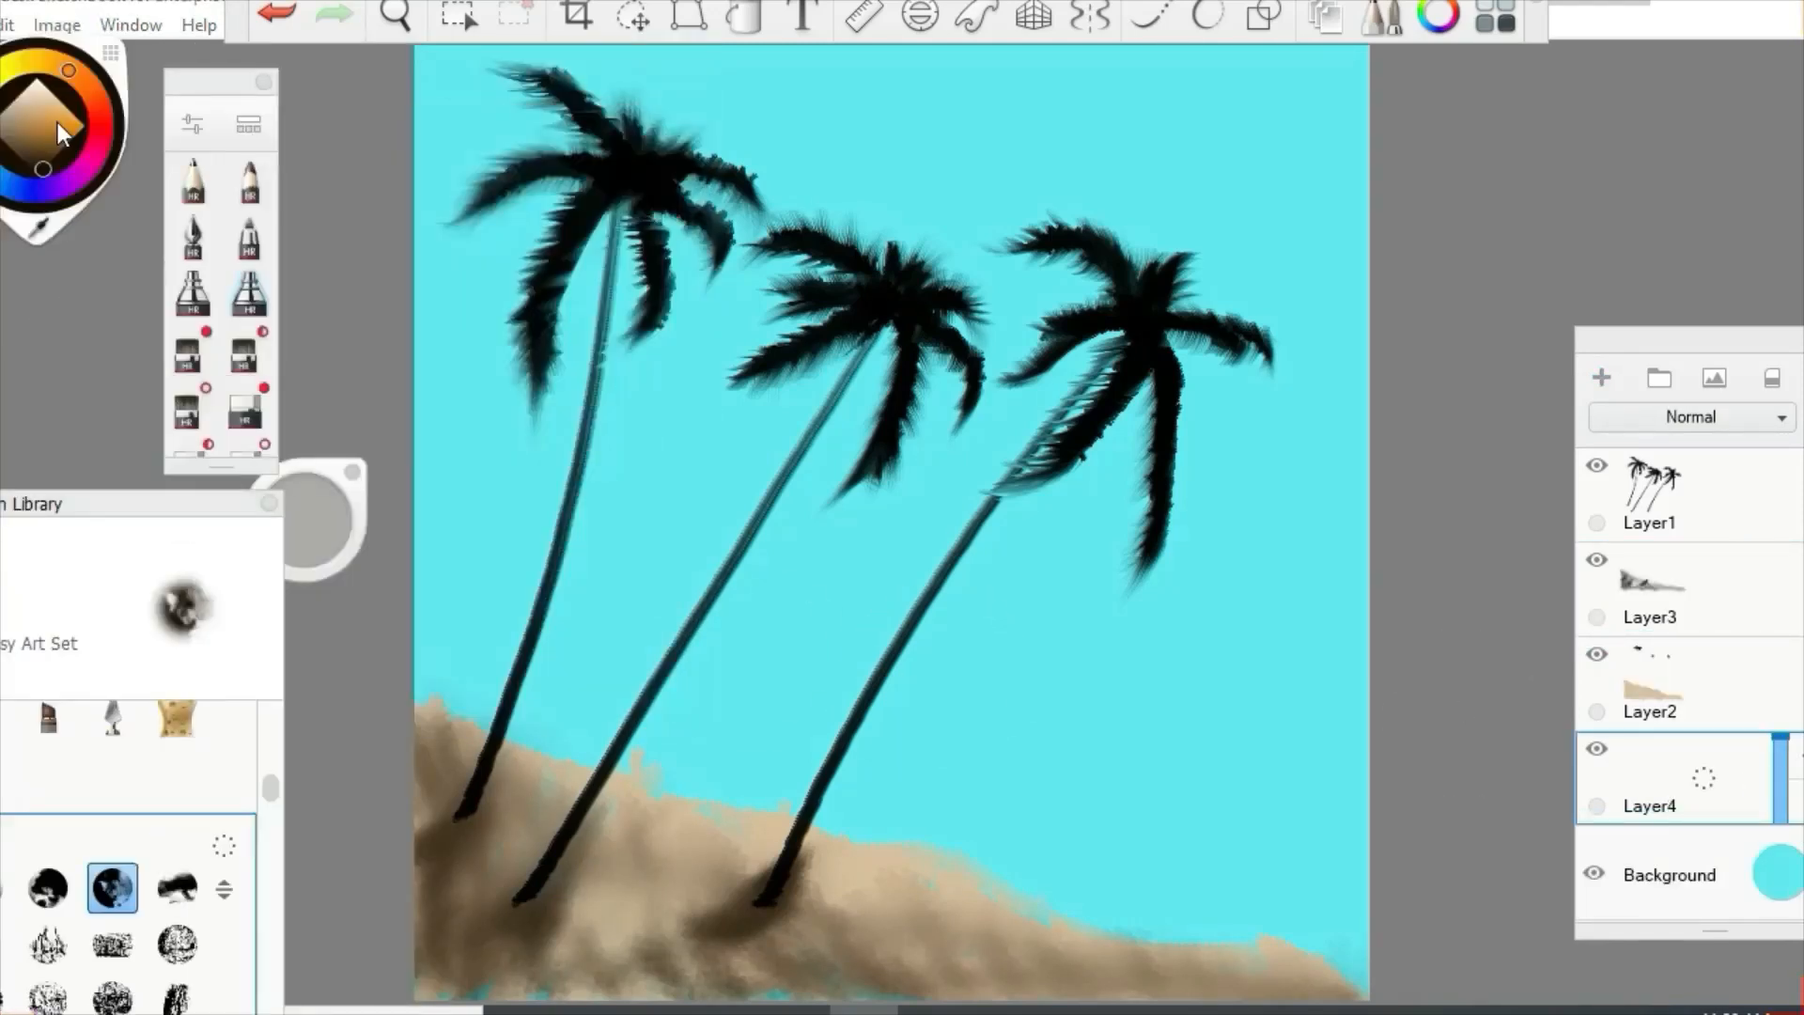
- Turn on symmetry across a horizontal axis and paint a yellow glow with a white centre low in the sky
{"action": "mouse_move", "coordinate": [59, 123]}
{"action": "left_mouse_down"}
{"action": "mouse_move", "coordinate": [30, 54]}
{"action": "mouse_move", "coordinate": [88, 132]}
{"action": "left_mouse_up"}
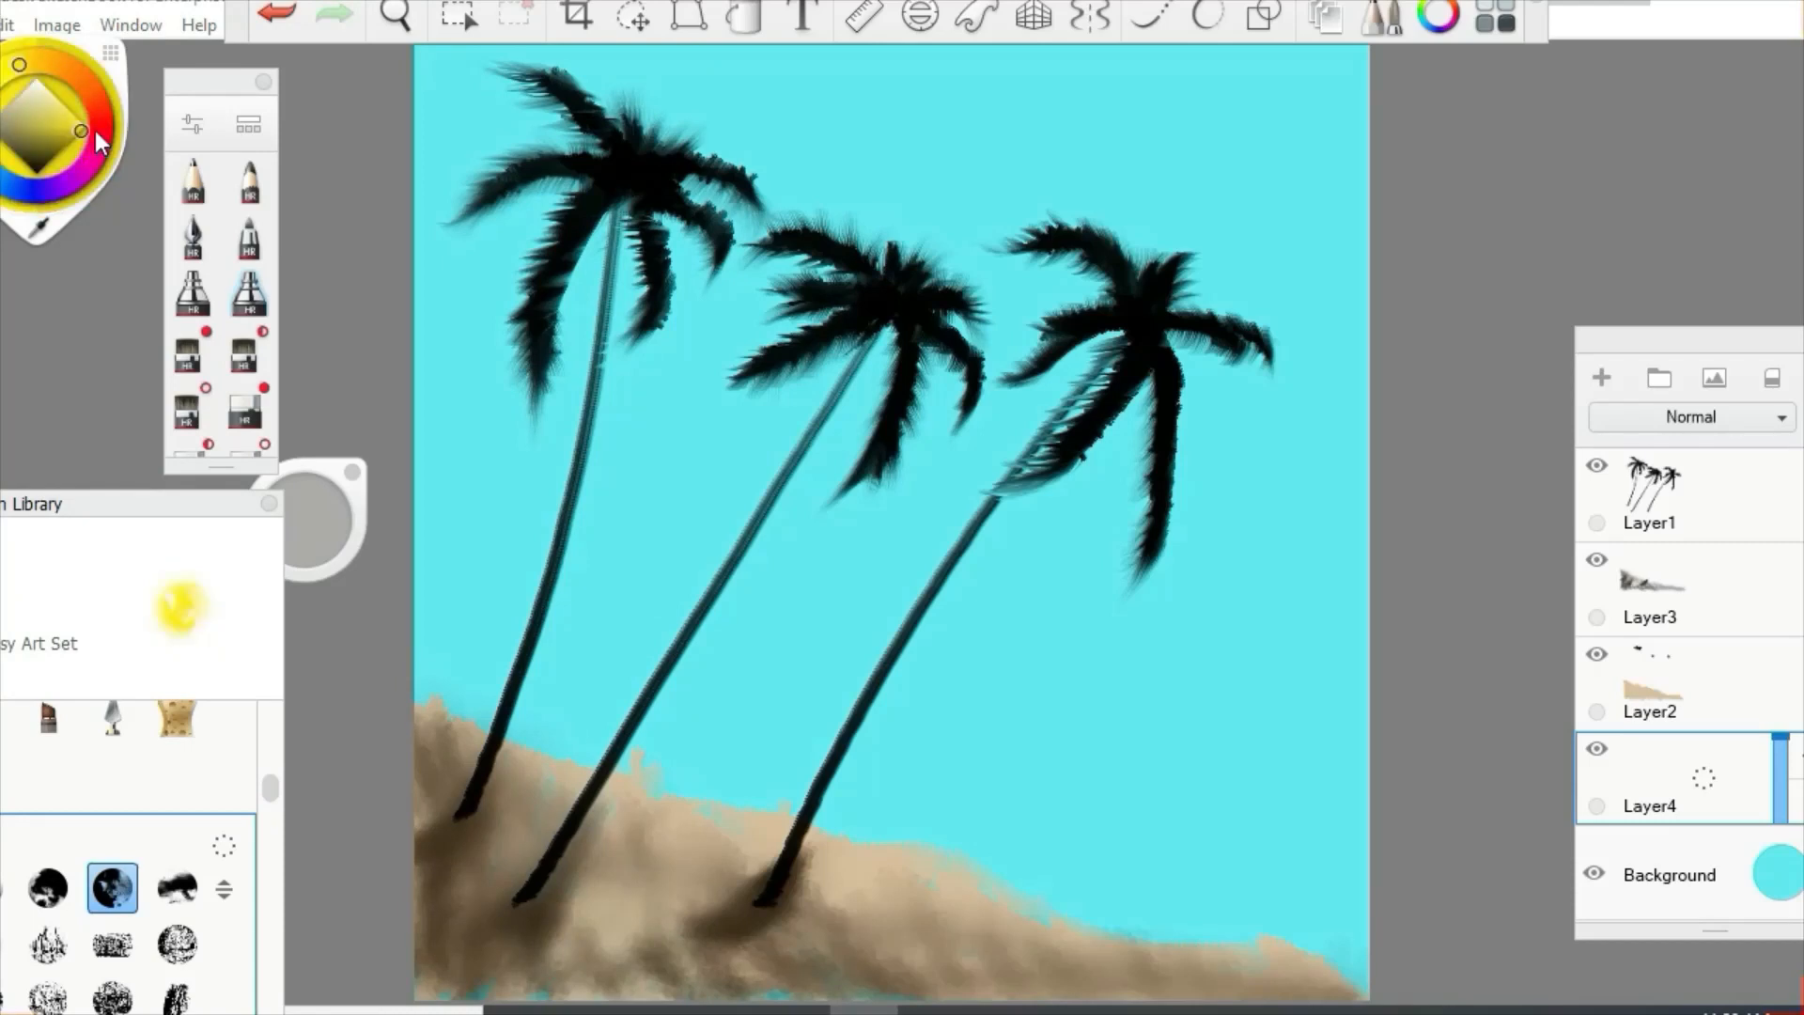
{"action": "left_click", "coordinate": [1089, 17]}
{"action": "left_click_drag", "start_coordinate": [890, 521], "coordinate": [918, 746]}
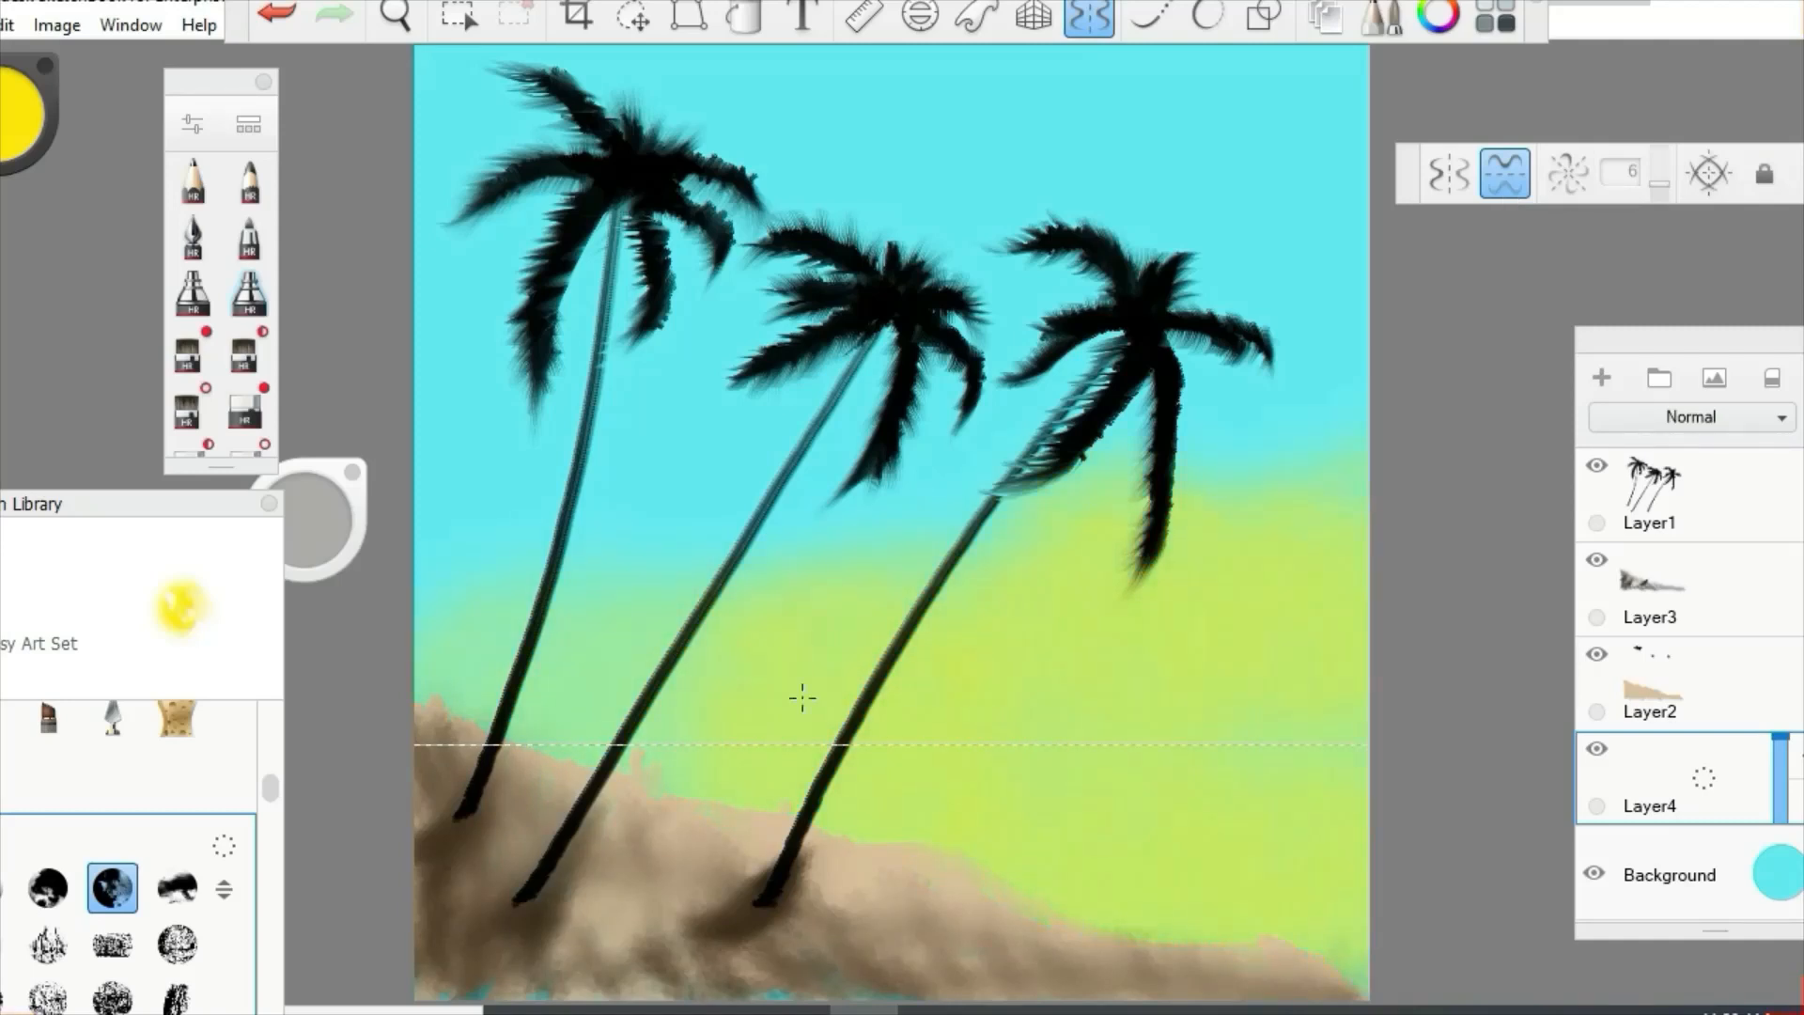
{"action": "mouse_move", "coordinate": [846, 714]}
{"action": "left_mouse_down"}
{"action": "mouse_move", "coordinate": [1019, 701]}
{"action": "mouse_move", "coordinate": [1043, 676]}
{"action": "mouse_move", "coordinate": [740, 687]}
{"action": "mouse_move", "coordinate": [851, 627]}
{"action": "left_mouse_up"}
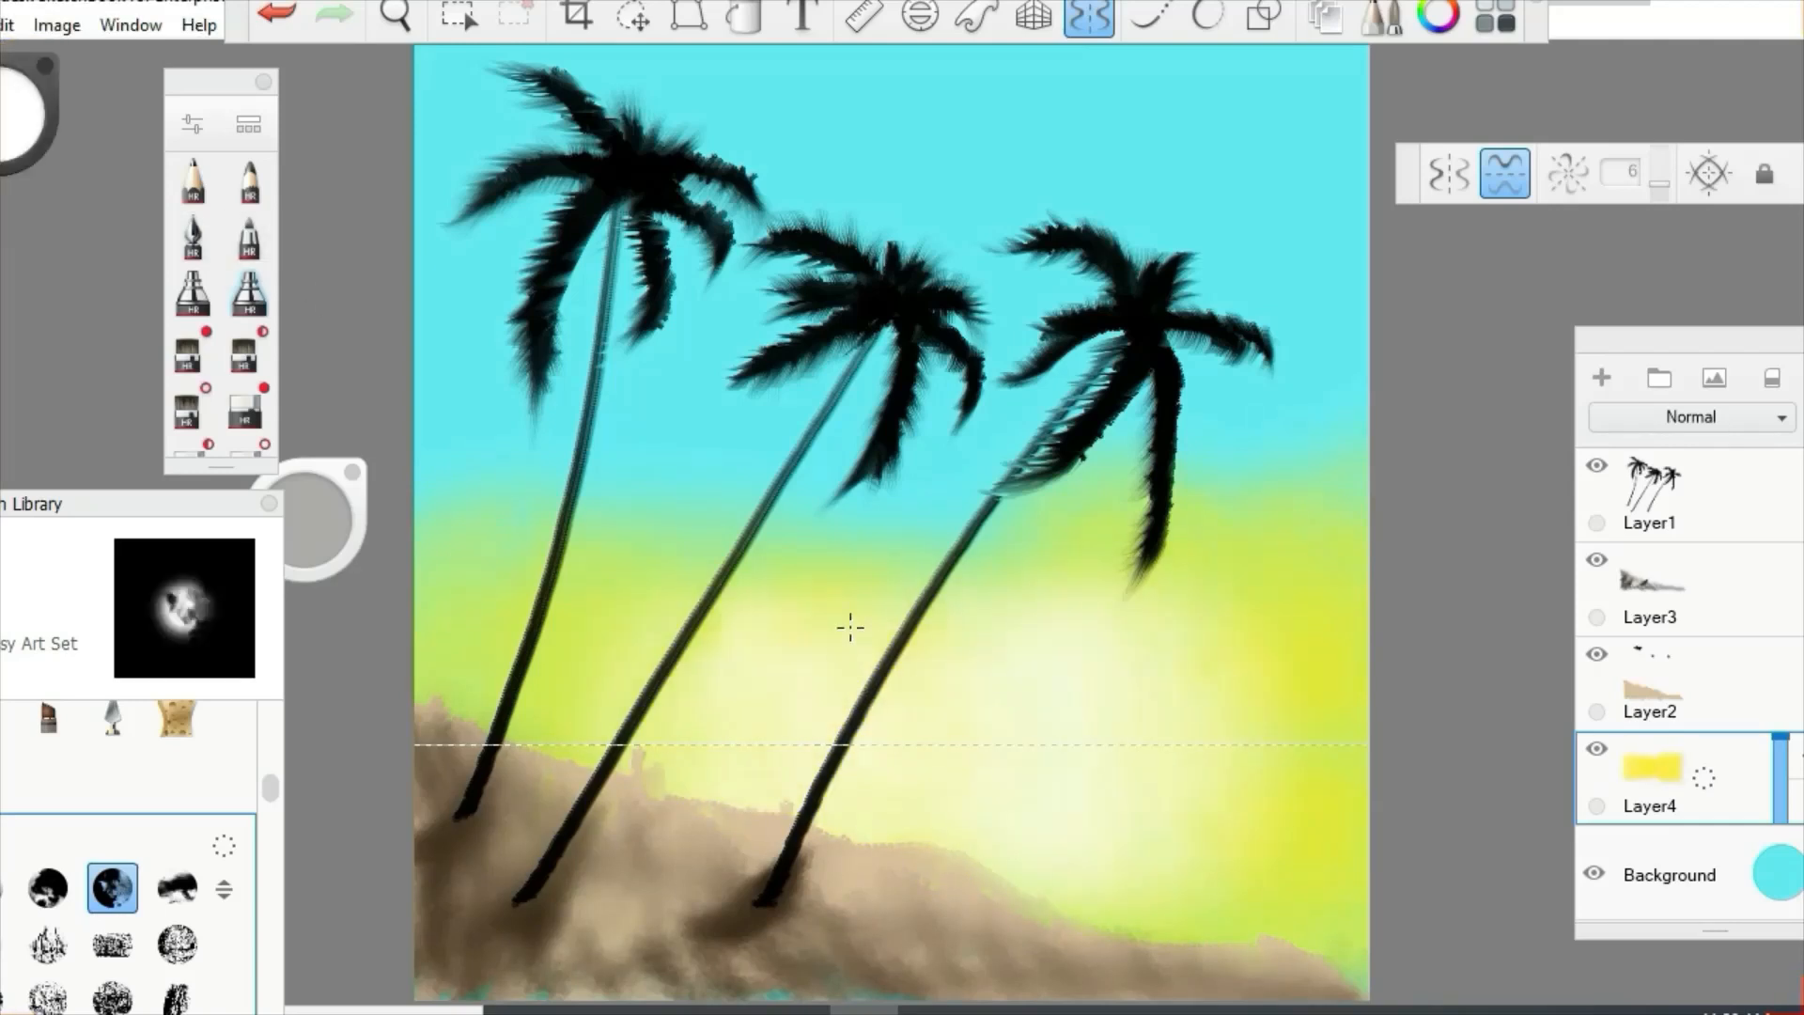
- Paint soft white clouds and deeper blue patches over the upper sky and around the yellow glow
{"action": "mouse_move", "coordinate": [499, 397]}
{"action": "left_mouse_down"}
{"action": "mouse_move", "coordinate": [427, 442]}
{"action": "mouse_move", "coordinate": [475, 113]}
{"action": "mouse_move", "coordinate": [639, 104]}
{"action": "left_mouse_up"}
{"action": "mouse_move", "coordinate": [1345, 436]}
{"action": "left_mouse_down"}
{"action": "mouse_move", "coordinate": [850, 588]}
{"action": "mouse_move", "coordinate": [1215, 692]}
{"action": "mouse_move", "coordinate": [1159, 194]}
{"action": "mouse_move", "coordinate": [1039, 89]}
{"action": "mouse_move", "coordinate": [664, 69]}
{"action": "mouse_move", "coordinate": [391, 292]}
{"action": "left_mouse_up"}
{"action": "left_click_drag", "start_coordinate": [23, 117], "coordinate": [52, 94]}
{"action": "left_click_drag", "start_coordinate": [506, 487], "coordinate": [427, 563]}
{"action": "left_click", "coordinate": [870, 533]}
{"action": "mouse_move", "coordinate": [1231, 508]}
{"action": "left_mouse_down"}
{"action": "mouse_move", "coordinate": [1357, 475]}
{"action": "mouse_move", "coordinate": [1377, 327]}
{"action": "mouse_move", "coordinate": [1335, 85]}
{"action": "left_mouse_up"}
{"action": "key", "text": "ctrl+z"}
{"action": "mouse_move", "coordinate": [463, 101]}
{"action": "left_mouse_down"}
{"action": "mouse_move", "coordinate": [418, 222]}
{"action": "mouse_move", "coordinate": [692, 56]}
{"action": "mouse_move", "coordinate": [1034, 81]}
{"action": "left_mouse_up"}
{"action": "mouse_move", "coordinate": [1341, 664]}
{"action": "left_mouse_down"}
{"action": "mouse_move", "coordinate": [822, 605]}
{"action": "mouse_move", "coordinate": [435, 604]}
{"action": "mouse_move", "coordinate": [441, 489]}
{"action": "left_mouse_up"}
{"action": "left_click_drag", "start_coordinate": [464, 378], "coordinate": [467, 329]}
- Set the brush color to bright yellow
{"action": "mouse_move", "coordinate": [117, 503]}
{"action": "left_mouse_down"}
{"action": "mouse_move", "coordinate": [390, 334]}
{"action": "mouse_move", "coordinate": [405, 287]}
{"action": "mouse_move", "coordinate": [226, 557]}
{"action": "left_mouse_up"}
{"action": "left_click", "coordinate": [27, 113]}
{"action": "left_click", "coordinate": [95, 165]}
- Try to paint a solid yellow sun low behind the palm trunks
{"action": "left_click_drag", "start_coordinate": [715, 678], "coordinate": [848, 700]}
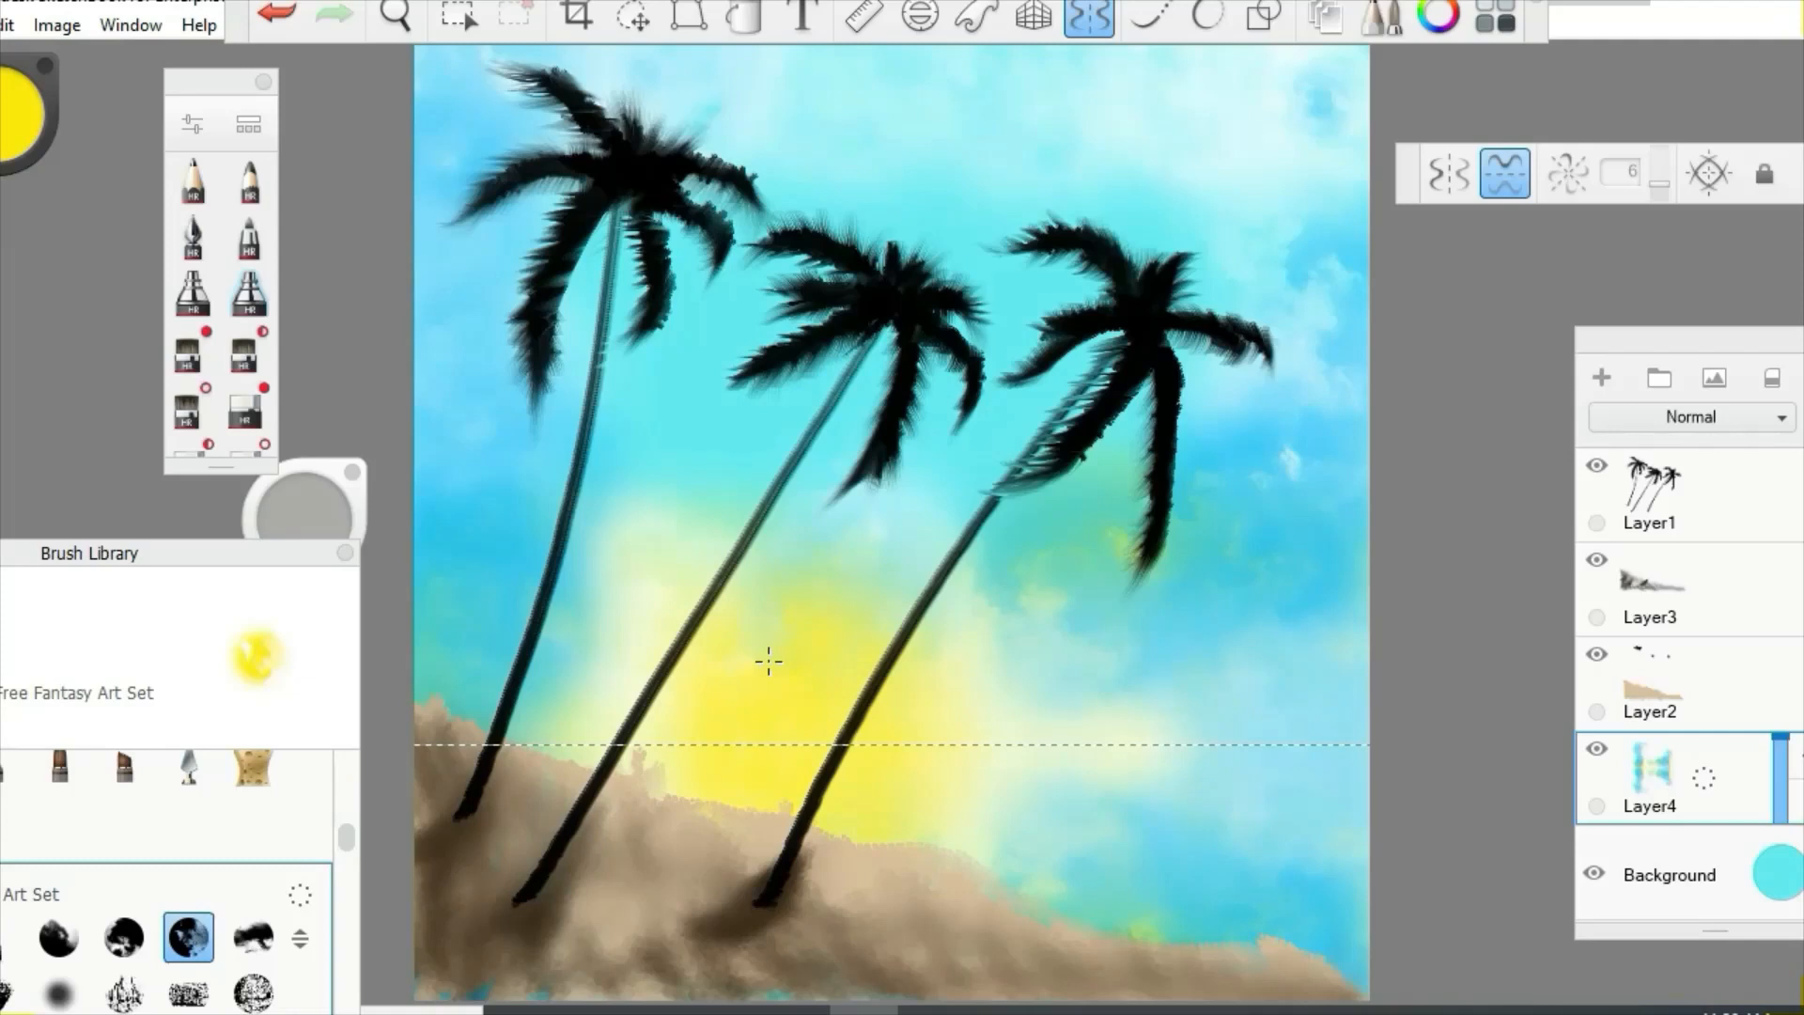
{"action": "left_click", "coordinate": [279, 21]}
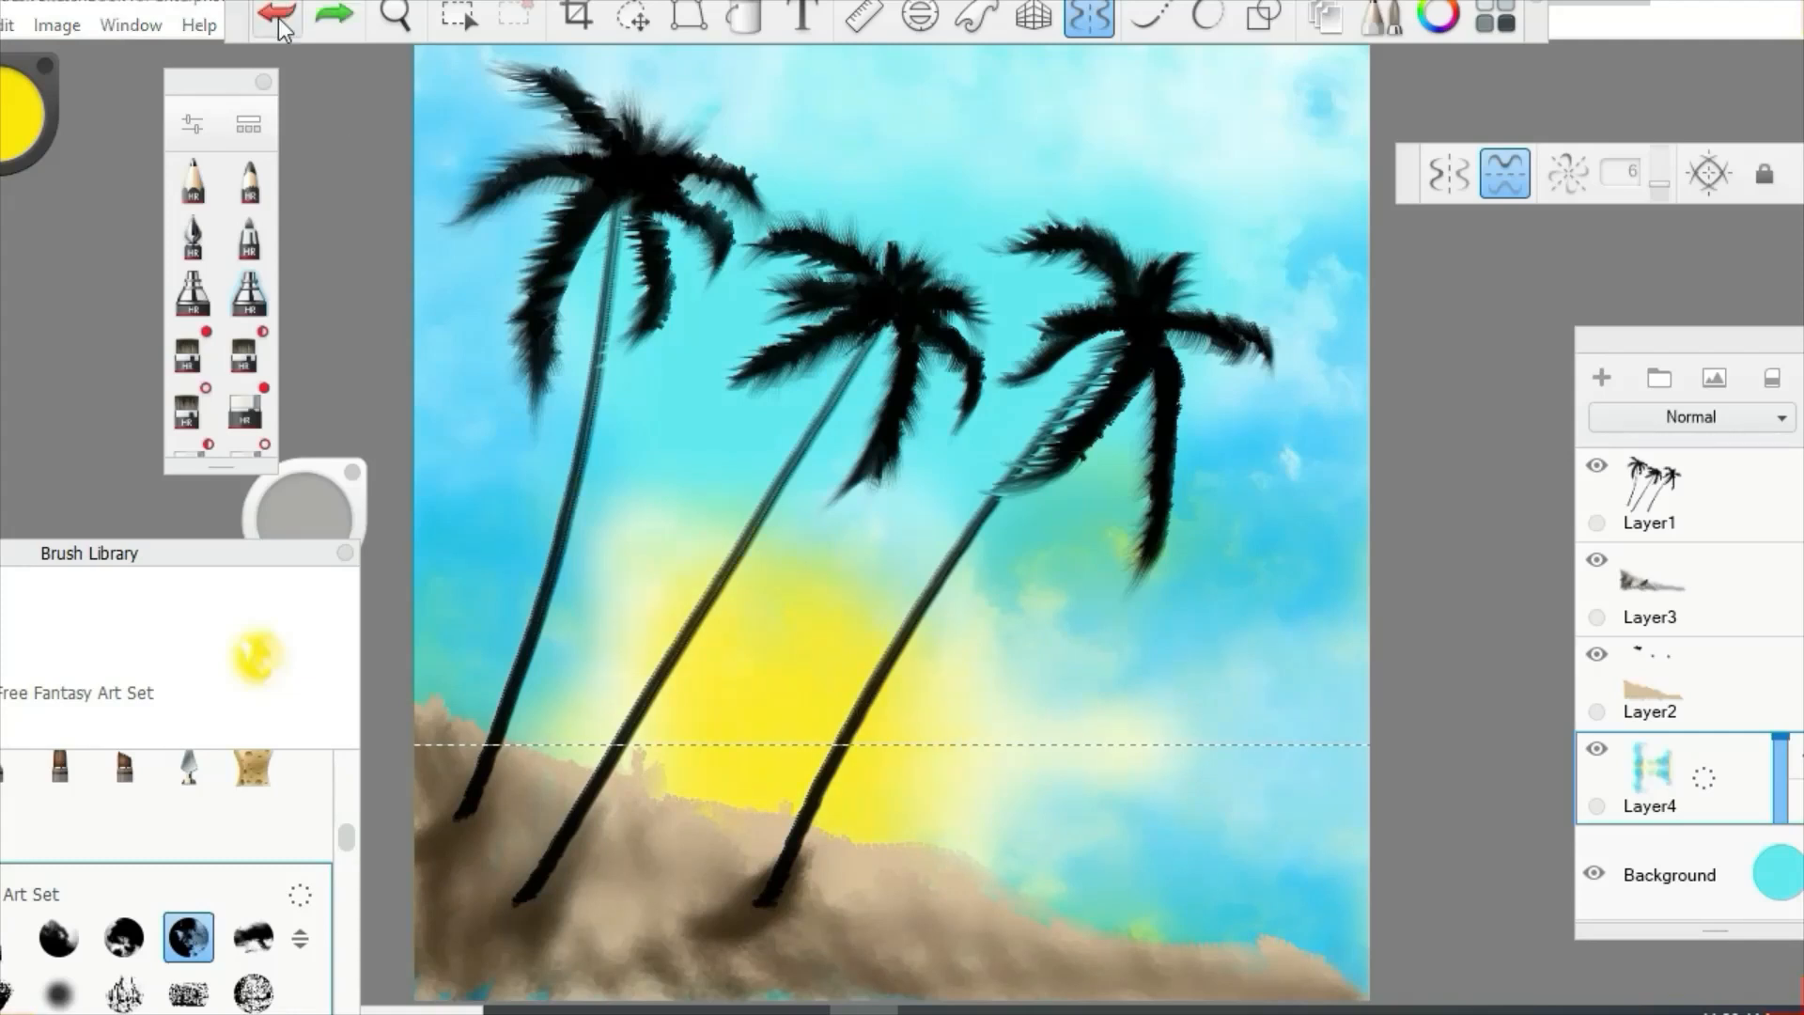
{"action": "left_click", "coordinate": [291, 30]}
{"action": "left_click_drag", "start_coordinate": [685, 705], "coordinate": [641, 643]}
{"action": "left_click", "coordinate": [279, 24]}
- Resize the brush and tint the sky with soft yellow at the upper right and reddish patches near the horizon
{"action": "left_click_drag", "start_coordinate": [306, 513], "coordinate": [323, 901]}
{"action": "left_click_drag", "start_coordinate": [1308, 92], "coordinate": [1331, 106]}
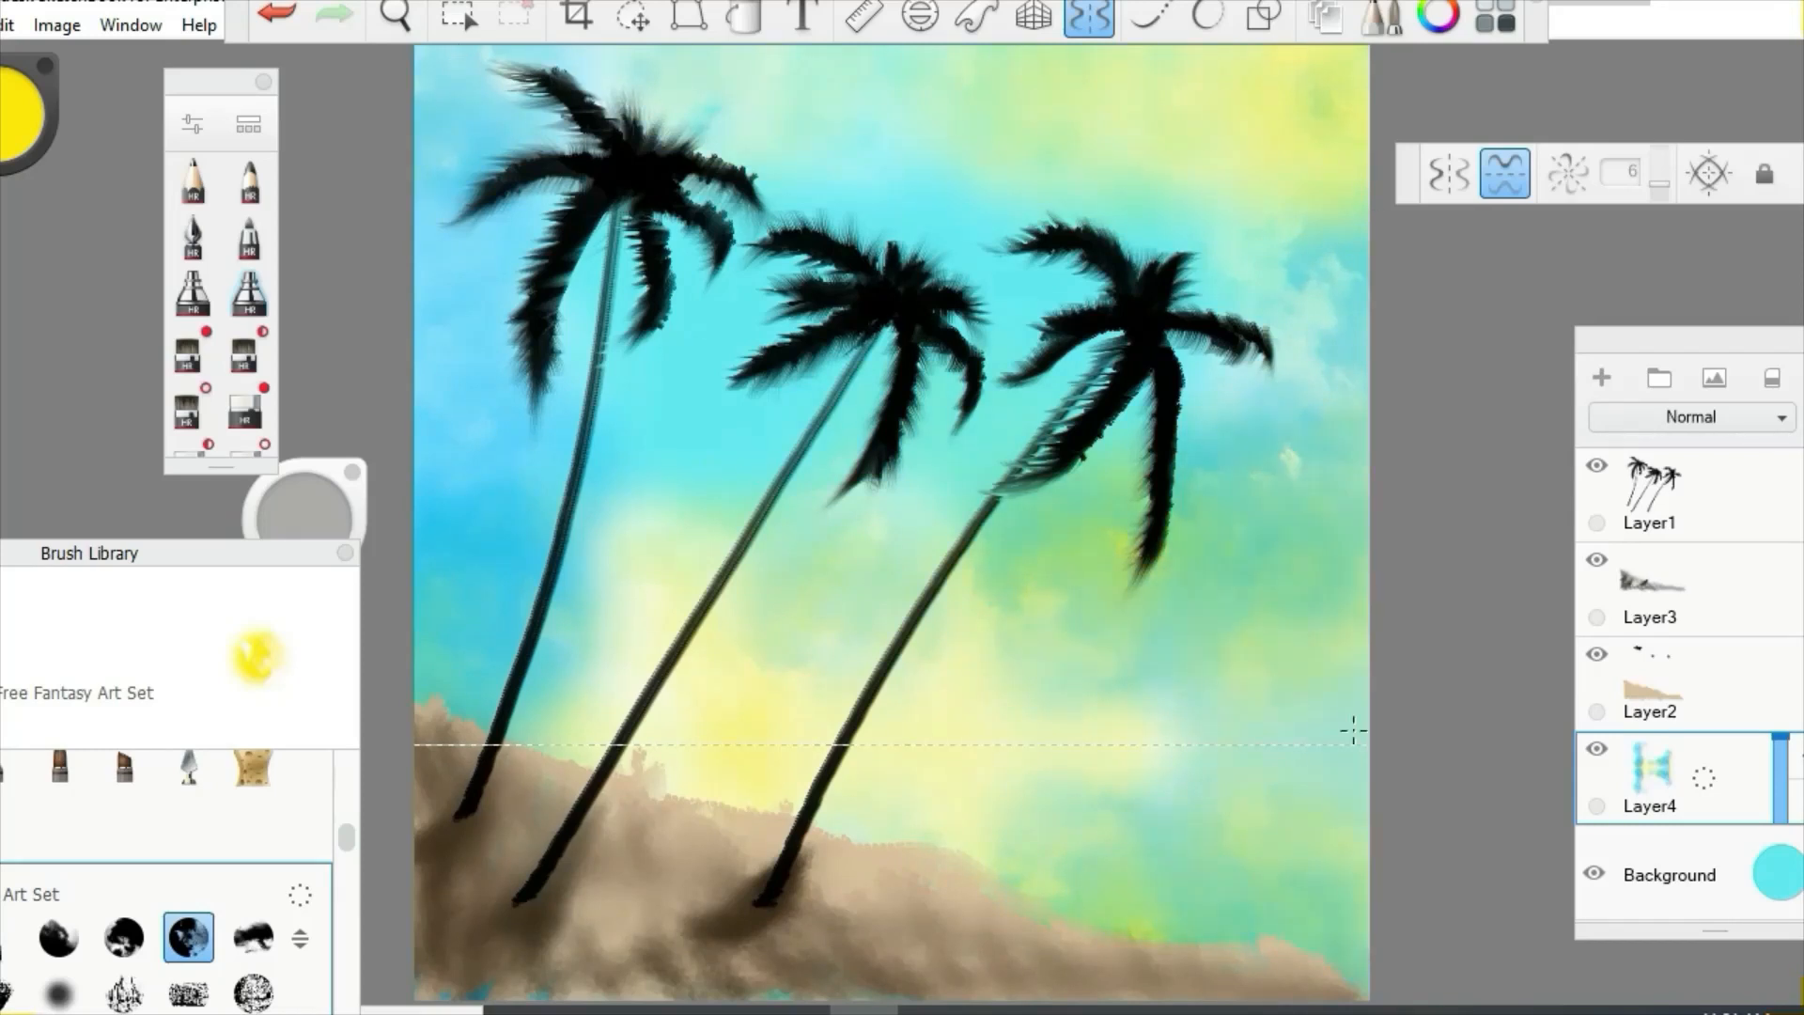
{"action": "left_click", "coordinate": [5, 131]}
{"action": "left_click", "coordinate": [109, 115]}
{"action": "mouse_move", "coordinate": [1229, 281]}
{"action": "left_mouse_down"}
{"action": "mouse_move", "coordinate": [1344, 326]}
{"action": "mouse_move", "coordinate": [1020, 631]}
{"action": "mouse_move", "coordinate": [1325, 604]}
{"action": "left_mouse_up"}
{"action": "mouse_move", "coordinate": [959, 108]}
{"action": "left_mouse_down"}
{"action": "mouse_move", "coordinate": [749, 60]}
{"action": "mouse_move", "coordinate": [780, 105]}
{"action": "left_mouse_up"}
{"action": "left_click", "coordinate": [277, 16]}
{"action": "mouse_move", "coordinate": [886, 527]}
{"action": "left_mouse_down"}
{"action": "mouse_move", "coordinate": [648, 658]}
{"action": "mouse_move", "coordinate": [785, 780]}
{"action": "mouse_move", "coordinate": [1323, 648]}
{"action": "left_mouse_up"}
{"action": "mouse_move", "coordinate": [483, 443]}
{"action": "left_mouse_down"}
{"action": "mouse_move", "coordinate": [491, 547]}
{"action": "mouse_move", "coordinate": [704, 460]}
{"action": "left_mouse_up"}
- Tint the sky with hot pink, take back the last strokes, and switch the brush color to light cyan
{"action": "left_click", "coordinate": [23, 111]}
{"action": "left_click", "coordinate": [110, 165]}
{"action": "mouse_move", "coordinate": [427, 474]}
{"action": "left_mouse_down"}
{"action": "mouse_move", "coordinate": [542, 658]}
{"action": "mouse_move", "coordinate": [404, 650]}
{"action": "mouse_move", "coordinate": [706, 678]}
{"action": "mouse_move", "coordinate": [1375, 682]}
{"action": "mouse_move", "coordinate": [1081, 673]}
{"action": "mouse_move", "coordinate": [1388, 502]}
{"action": "mouse_move", "coordinate": [1337, 326]}
{"action": "mouse_move", "coordinate": [1102, 254]}
{"action": "mouse_move", "coordinate": [991, 350]}
{"action": "mouse_move", "coordinate": [1149, 209]}
{"action": "left_mouse_up"}
{"action": "mouse_move", "coordinate": [728, 315]}
{"action": "left_mouse_down"}
{"action": "mouse_move", "coordinate": [683, 320]}
{"action": "mouse_move", "coordinate": [967, 577]}
{"action": "mouse_move", "coordinate": [998, 532]}
{"action": "left_mouse_up"}
{"action": "left_click", "coordinate": [277, 14]}
{"action": "left_click", "coordinate": [276, 14]}
{"action": "left_click", "coordinate": [276, 14]}
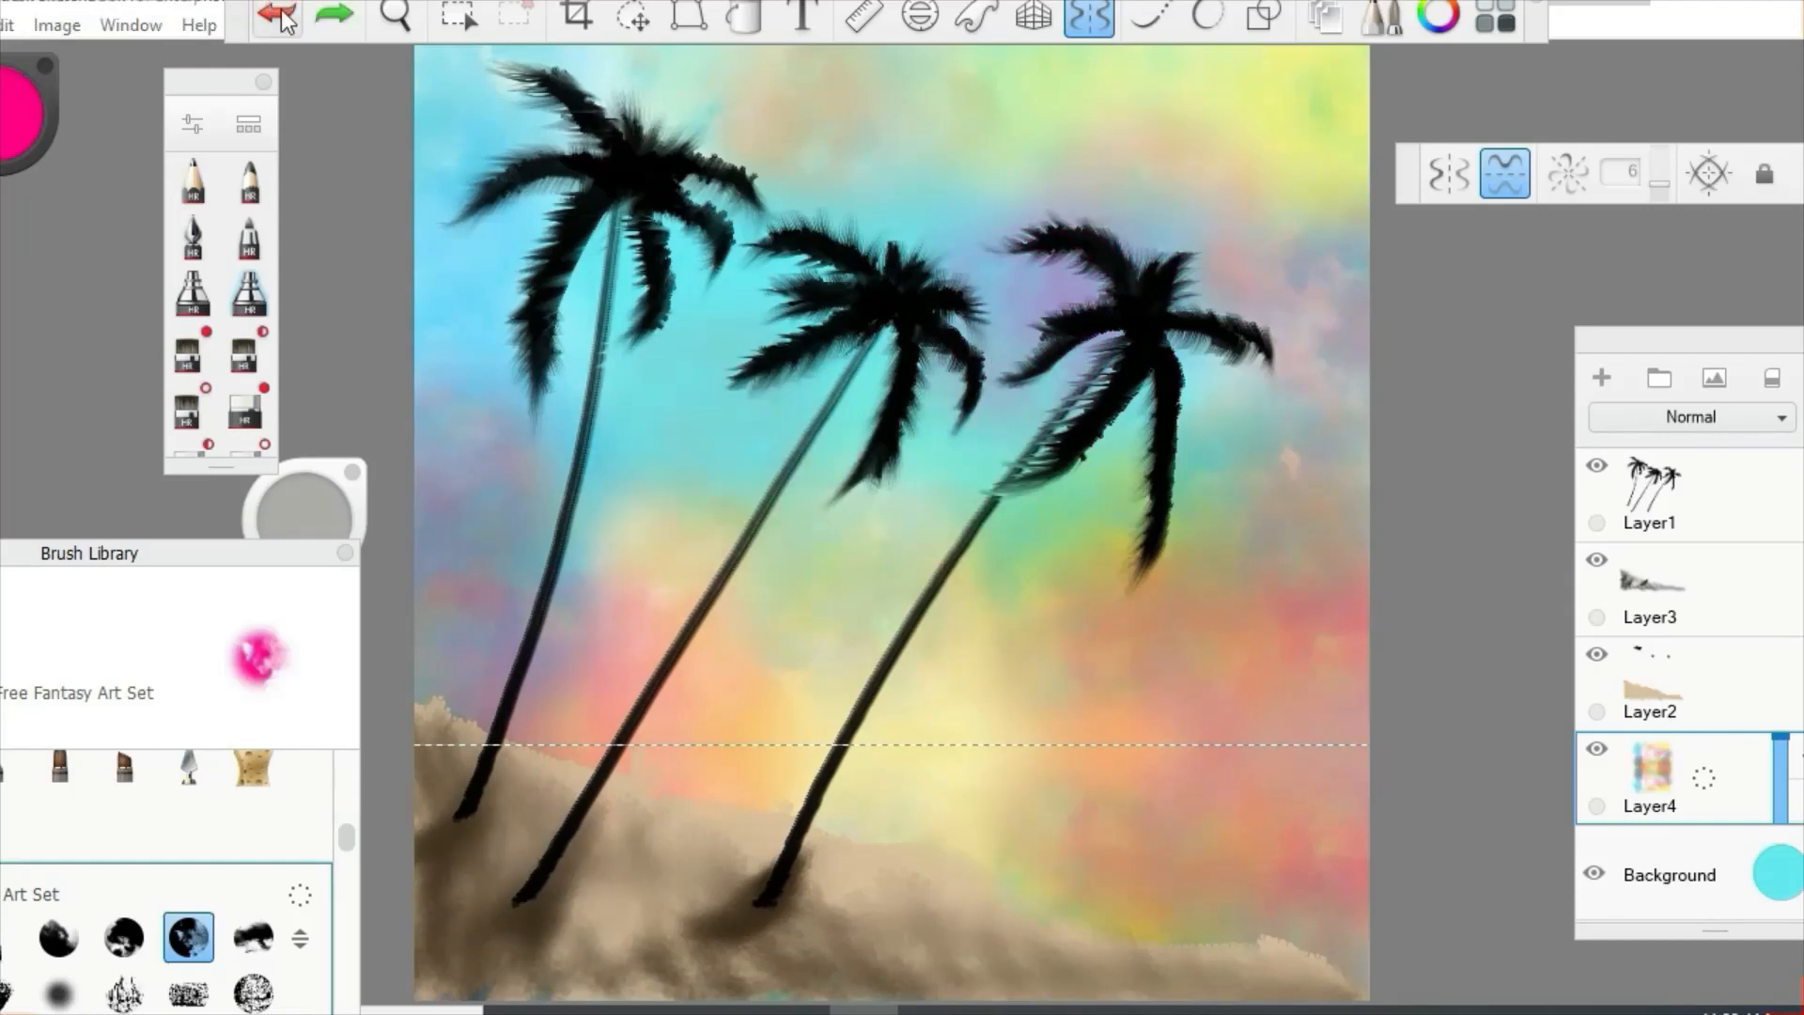
{"action": "left_click", "coordinate": [277, 14]}
{"action": "left_click", "coordinate": [24, 111]}
{"action": "left_click", "coordinate": [4, 132]}
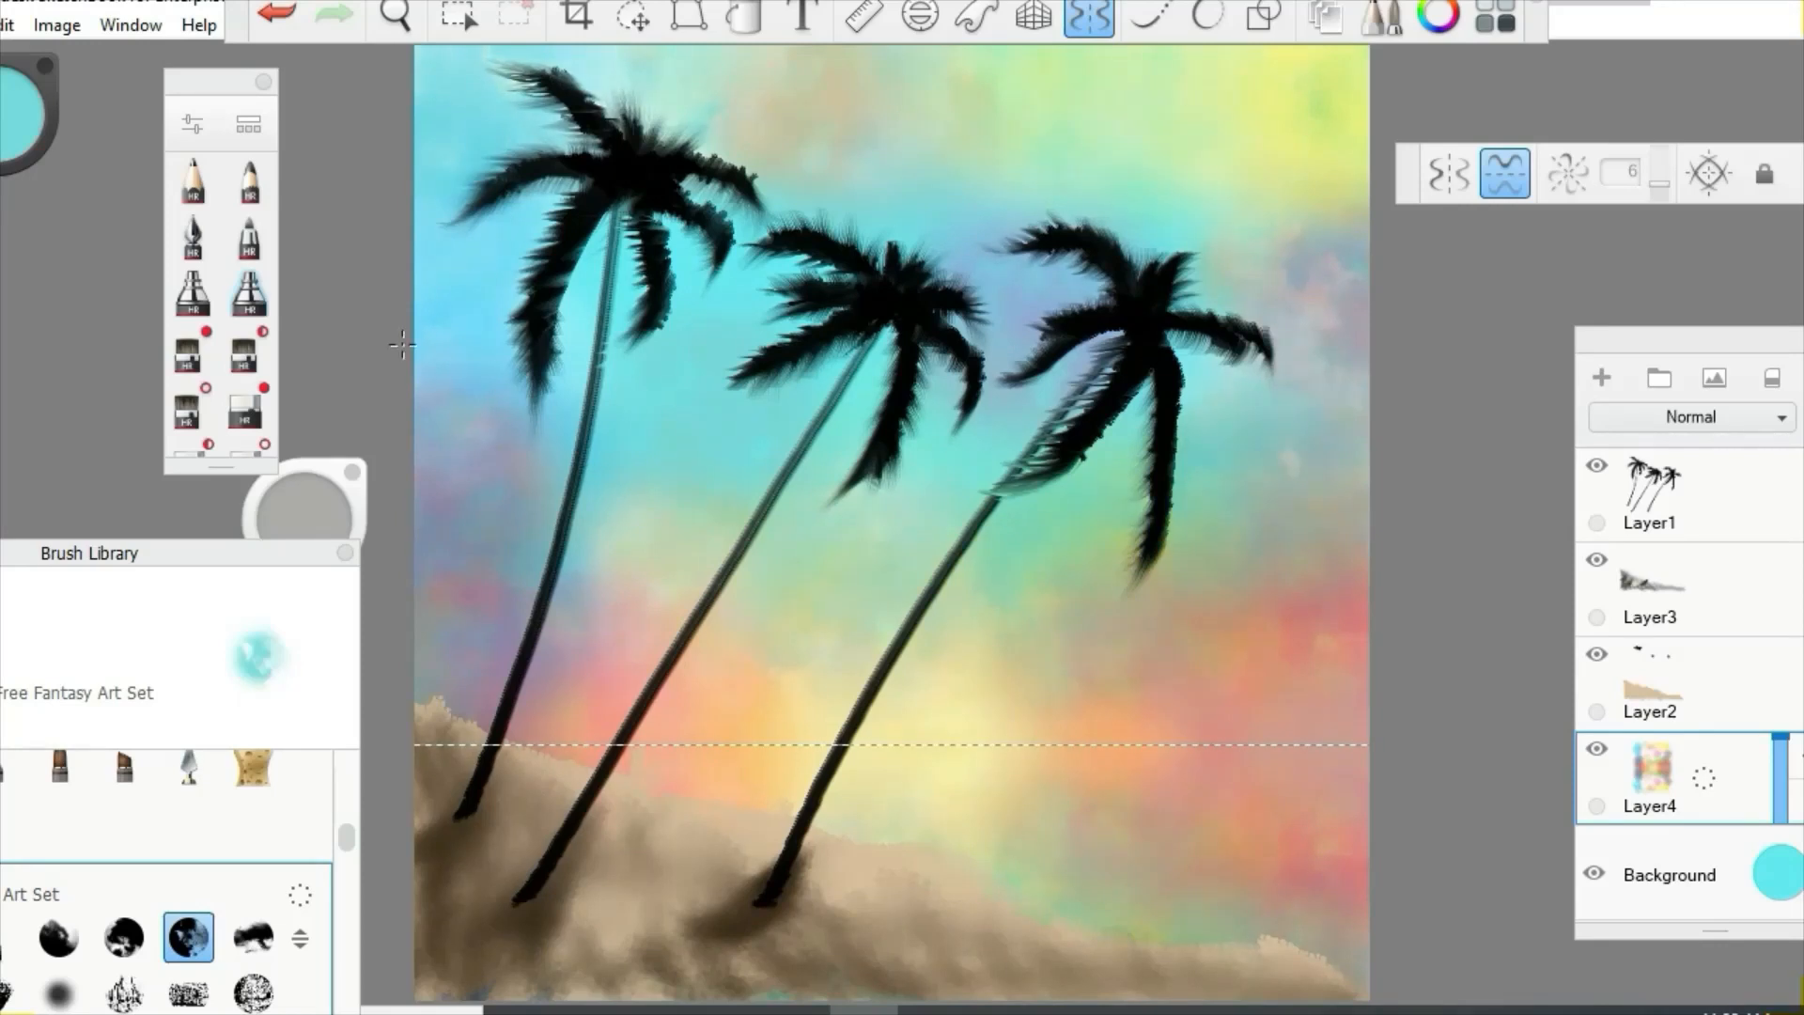
- On a new layer above the sky, paint dark clouds near the horizon with another Art Set brush and erase the excess
{"action": "left_click_drag", "start_coordinate": [250, 566], "coordinate": [367, 266]}
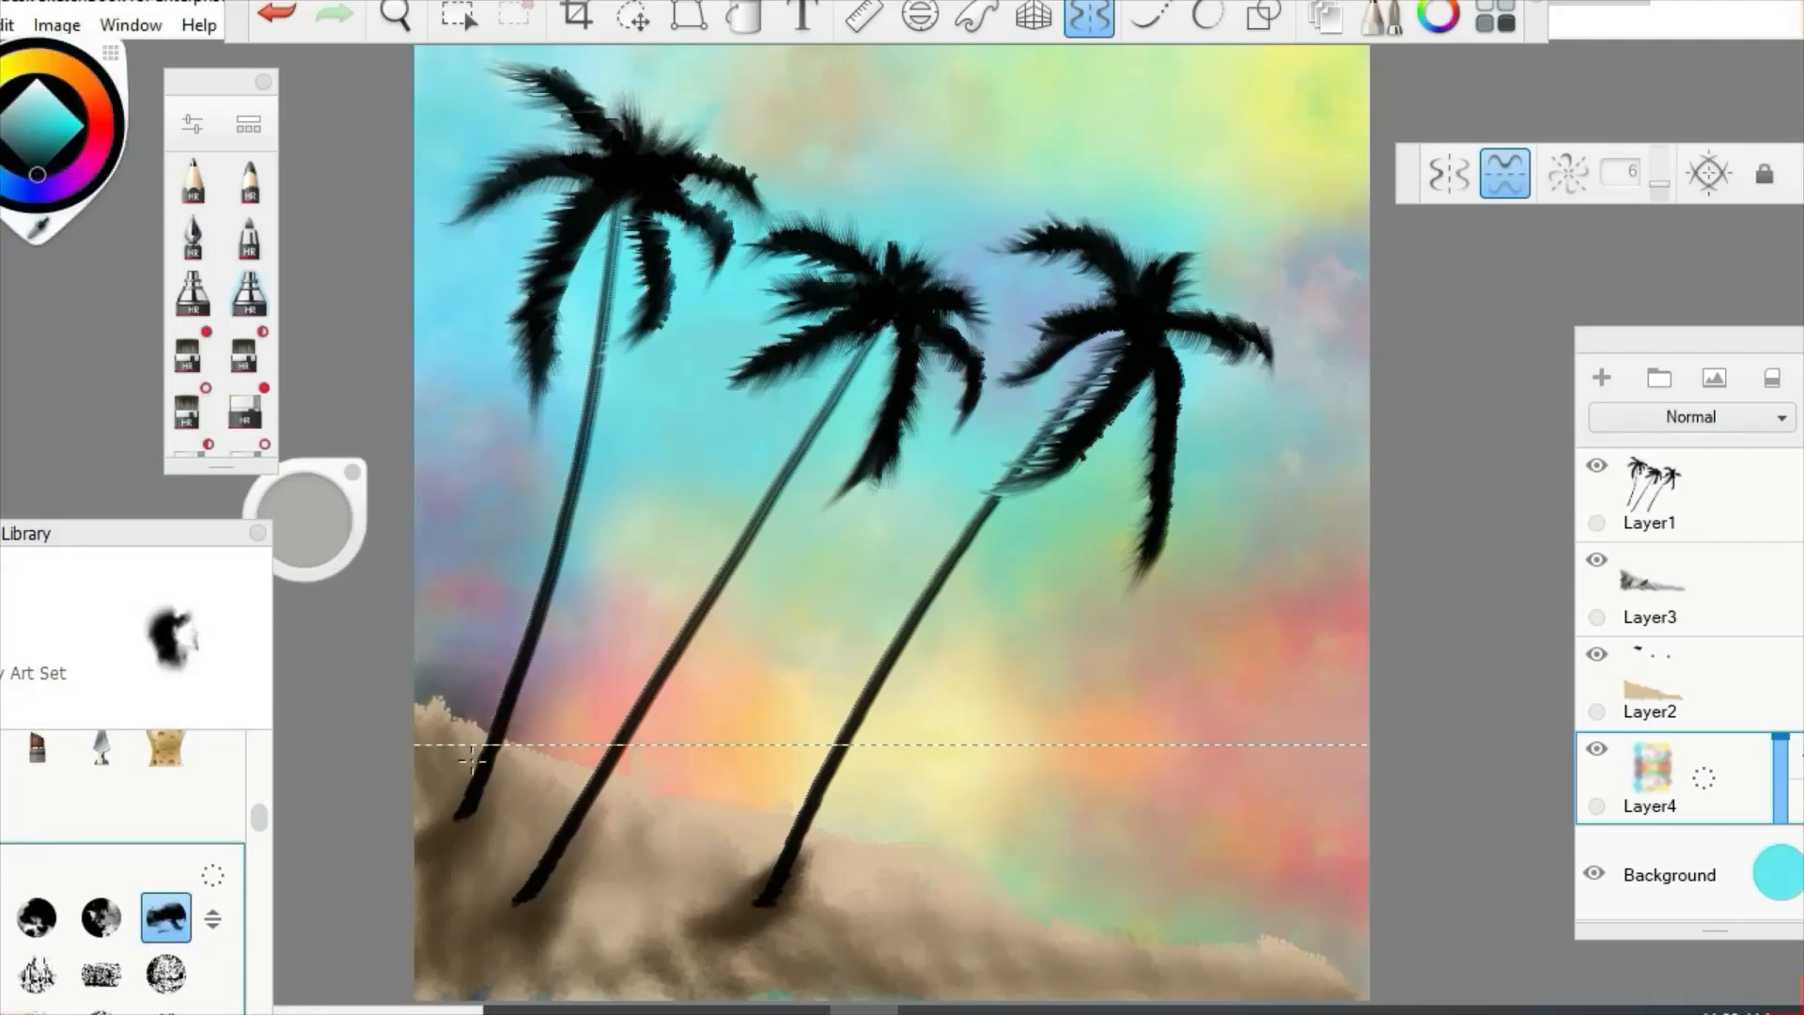
{"action": "left_click", "coordinate": [276, 13]}
{"action": "left_click", "coordinate": [277, 13]}
{"action": "left_click", "coordinate": [1603, 378]}
{"action": "mouse_move", "coordinate": [484, 770]}
{"action": "left_mouse_down"}
{"action": "mouse_move", "coordinate": [844, 912]}
{"action": "mouse_move", "coordinate": [1210, 912]}
{"action": "left_mouse_up"}
{"action": "left_click", "coordinate": [246, 400]}
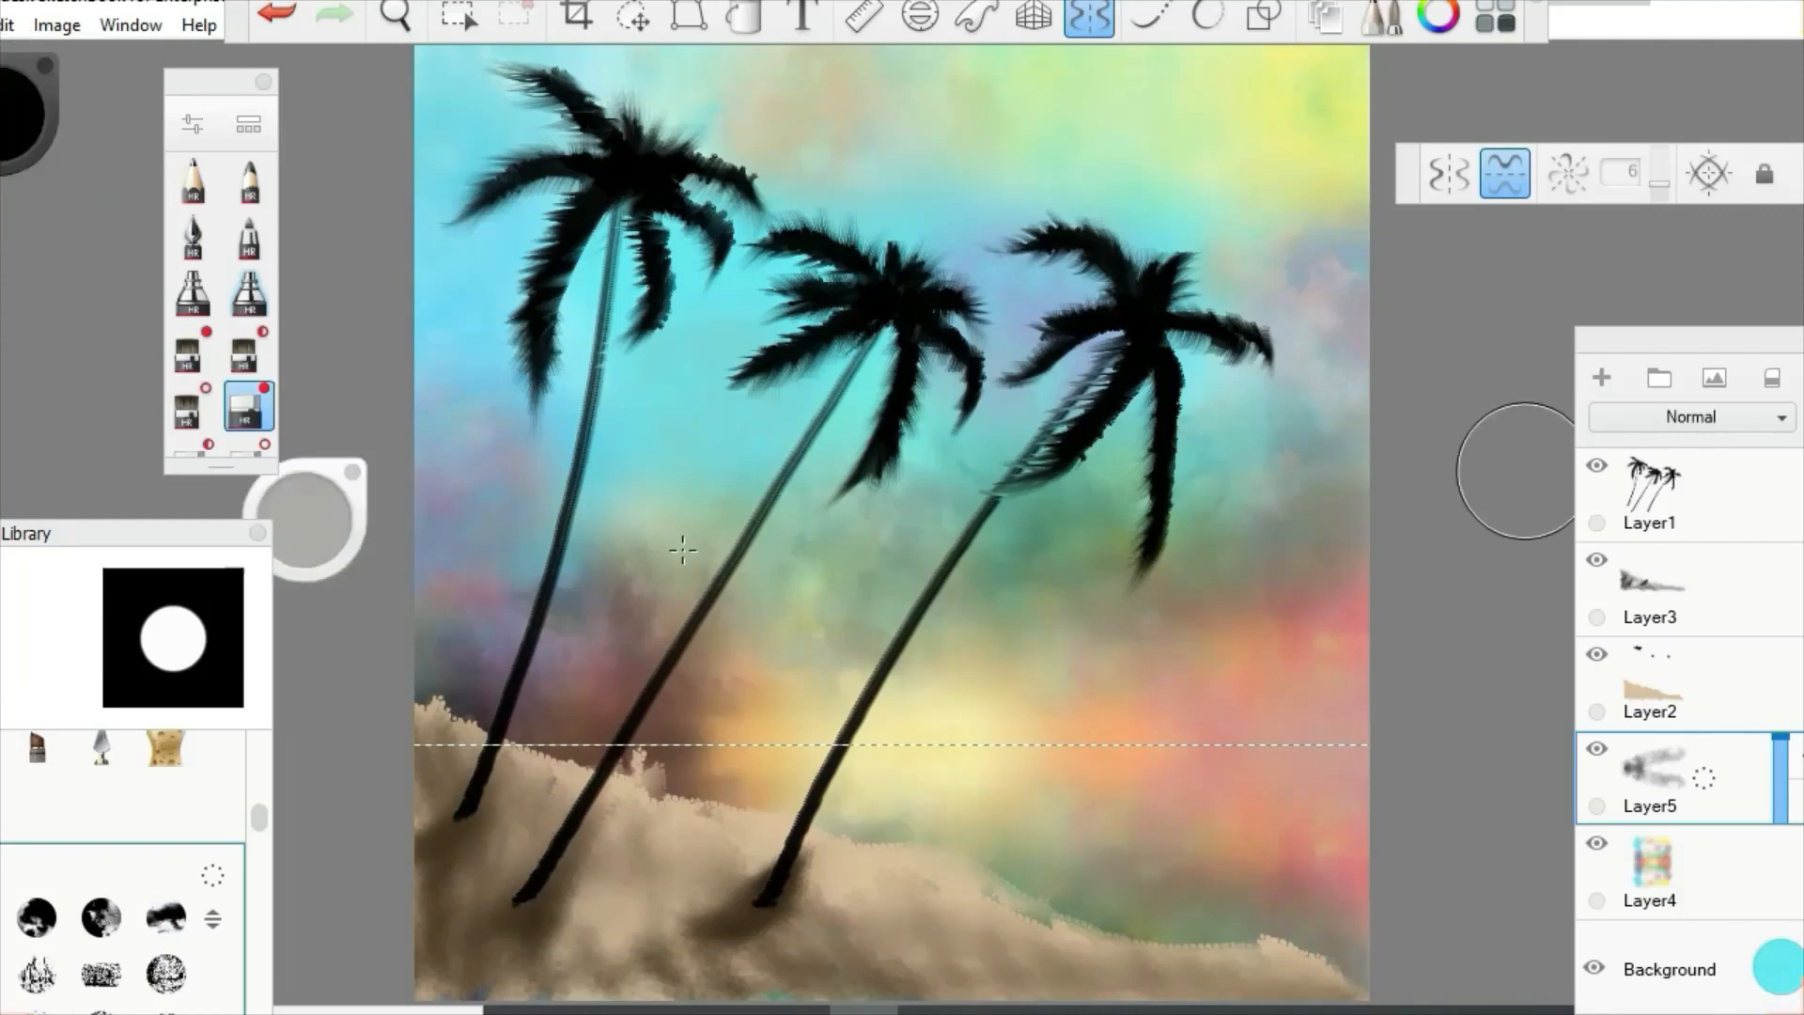
{"action": "mouse_move", "coordinate": [582, 616]}
{"action": "left_mouse_down"}
{"action": "mouse_move", "coordinate": [765, 612]}
{"action": "mouse_move", "coordinate": [1341, 523]}
{"action": "mouse_move", "coordinate": [1039, 531]}
{"action": "mouse_move", "coordinate": [664, 602]}
{"action": "mouse_move", "coordinate": [453, 538]}
{"action": "left_mouse_up"}
- Select the sand layer and a soft, textured Art Set brush in black
{"action": "left_click", "coordinate": [1664, 691]}
{"action": "left_click_drag", "start_coordinate": [165, 536], "coordinate": [250, 431]}
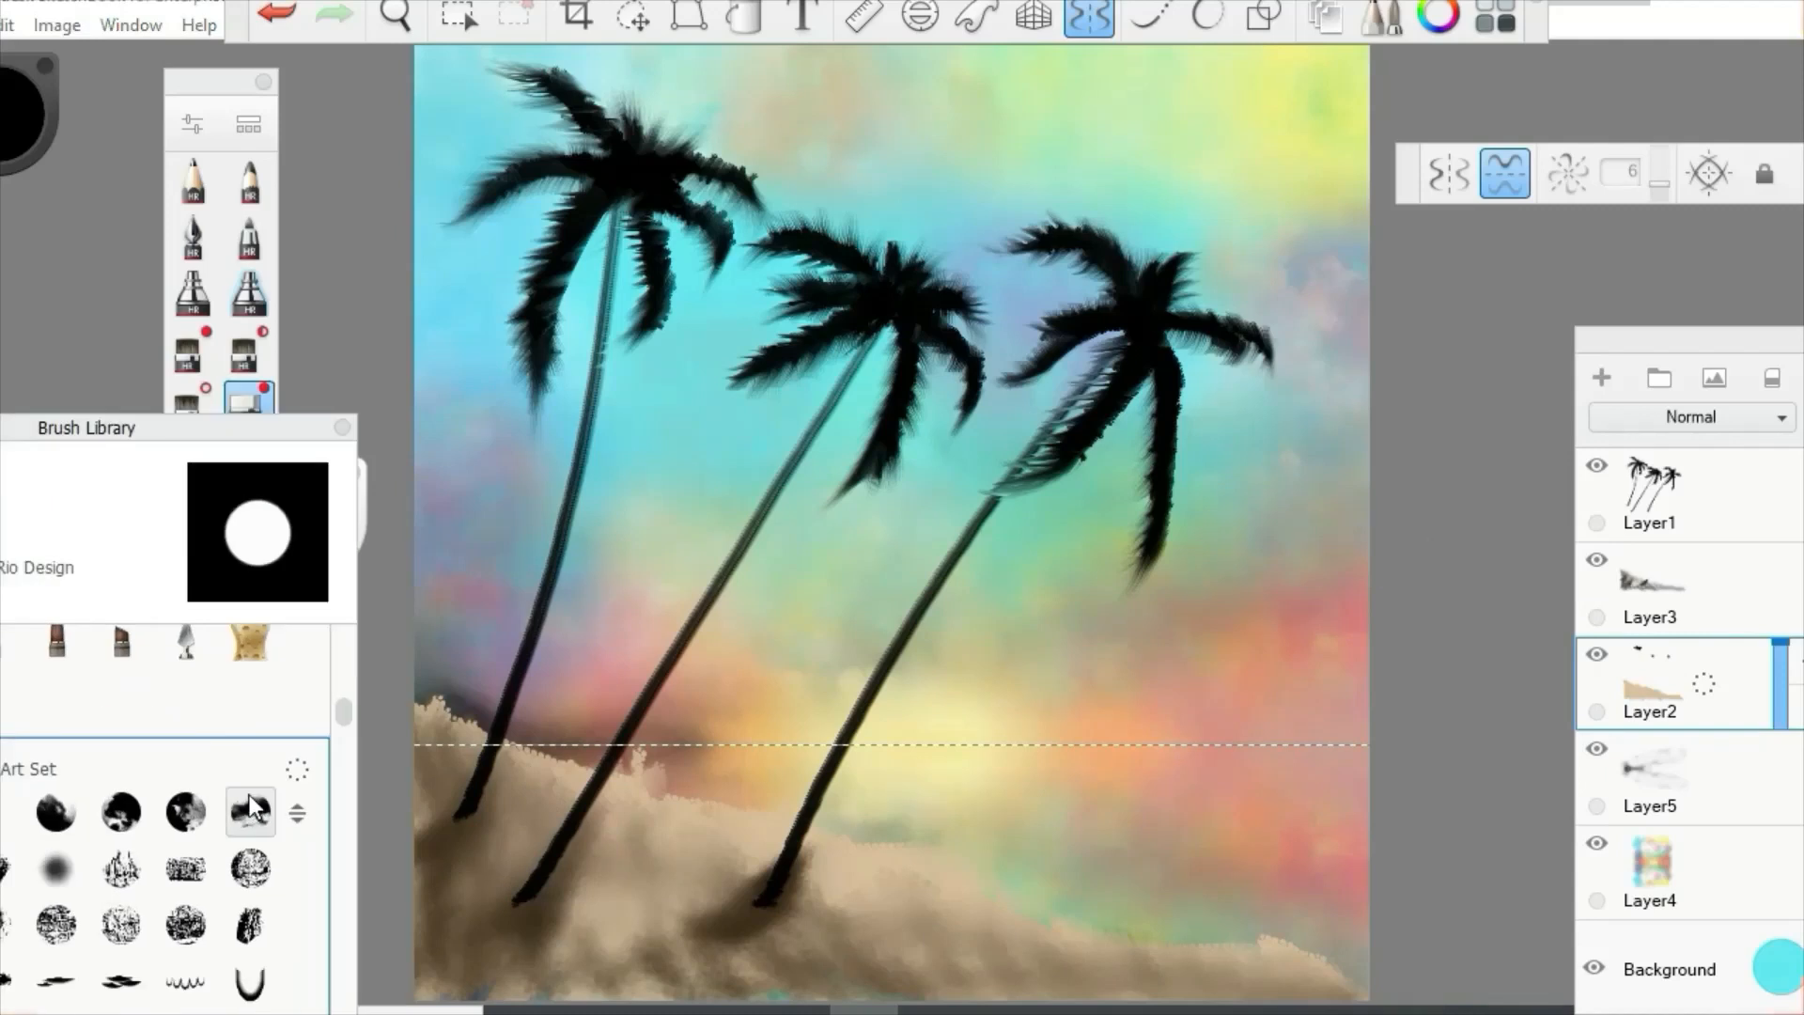
{"action": "left_click", "coordinate": [258, 799]}
{"action": "mouse_move", "coordinate": [152, 545]}
{"action": "left_mouse_down"}
{"action": "mouse_move", "coordinate": [262, 434]}
{"action": "mouse_move", "coordinate": [150, 435]}
{"action": "mouse_move", "coordinate": [0, 576]}
{"action": "left_mouse_up"}
{"action": "left_click", "coordinate": [294, 701]}
- Try to darken the sand with mirrored black strokes
{"action": "mouse_move", "coordinate": [446, 859]}
{"action": "left_mouse_down"}
{"action": "mouse_move", "coordinate": [554, 982]}
{"action": "mouse_move", "coordinate": [724, 935]}
{"action": "mouse_move", "coordinate": [1363, 906]}
{"action": "left_mouse_up"}
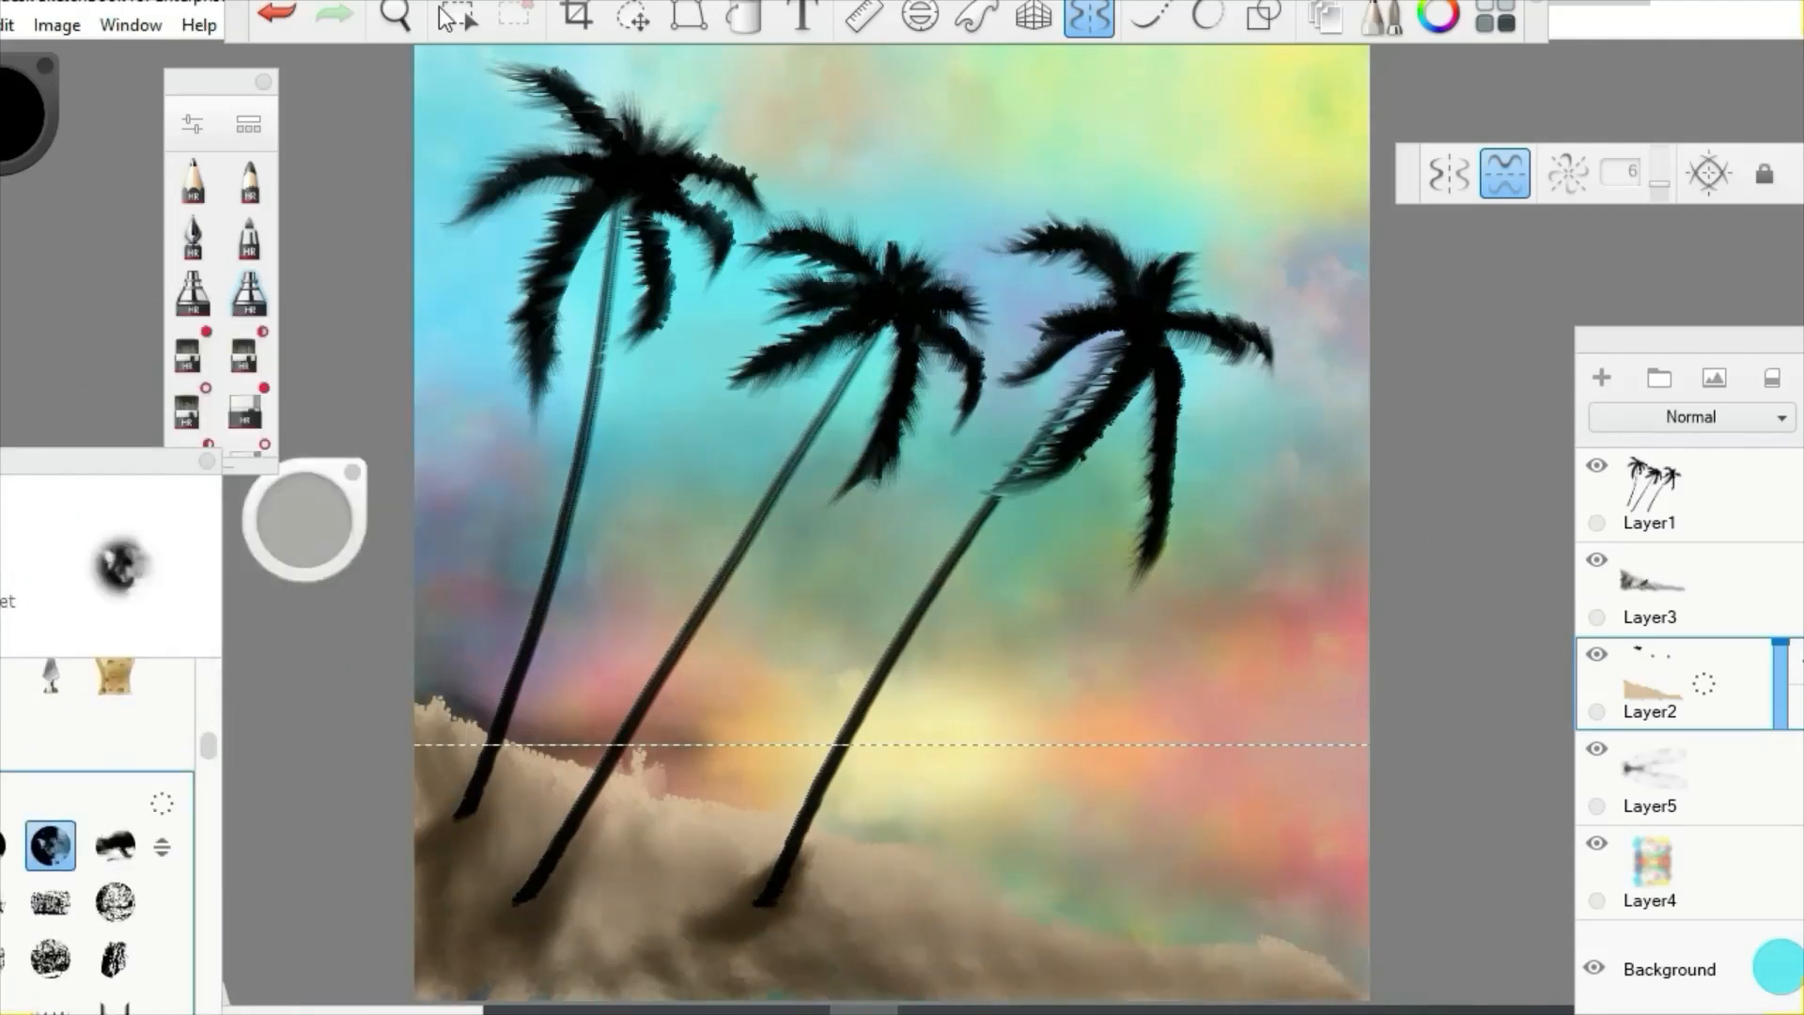
{"action": "left_click", "coordinate": [282, 14]}
{"action": "left_click", "coordinate": [291, 11]}
- Turn off symmetry, shade the sandy slope darker, and erase the rough bumps along its upper edge
{"action": "left_click", "coordinate": [1089, 16]}
{"action": "mouse_move", "coordinate": [436, 794]}
{"action": "left_mouse_down"}
{"action": "mouse_move", "coordinate": [677, 851]}
{"action": "mouse_move", "coordinate": [1128, 902]}
{"action": "mouse_move", "coordinate": [527, 976]}
{"action": "left_mouse_up"}
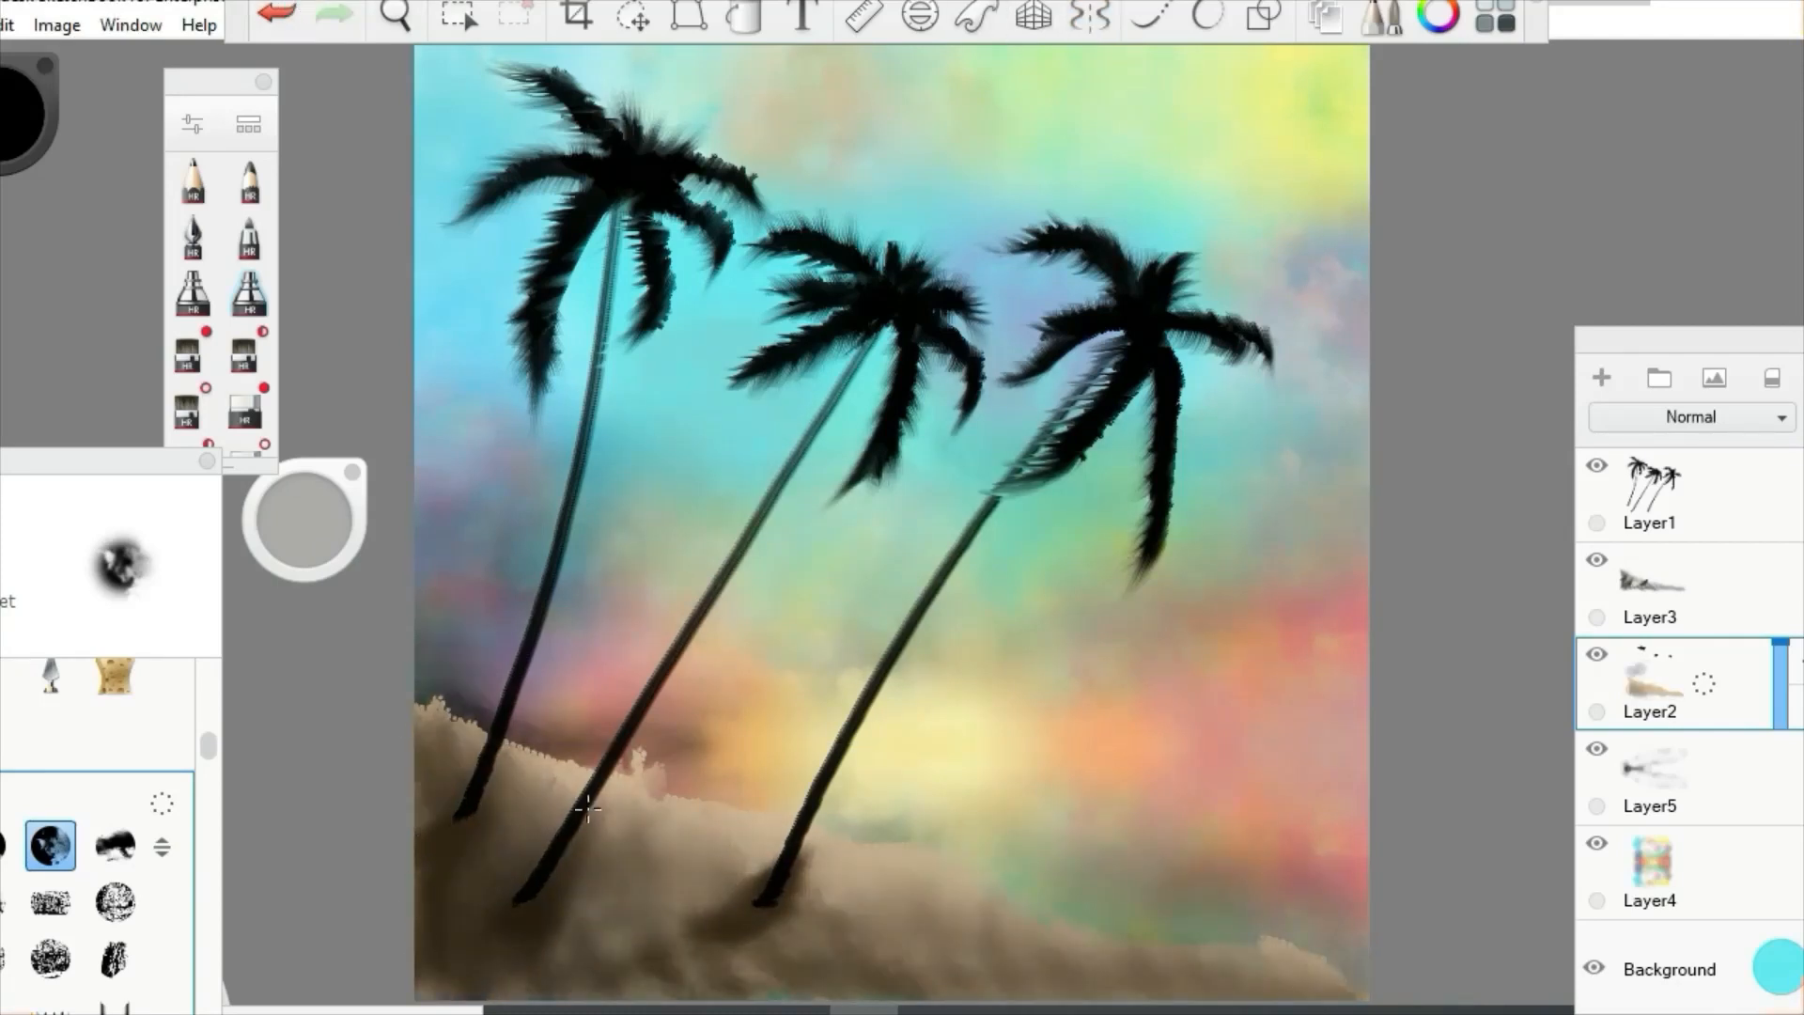
{"action": "left_click", "coordinate": [249, 406]}
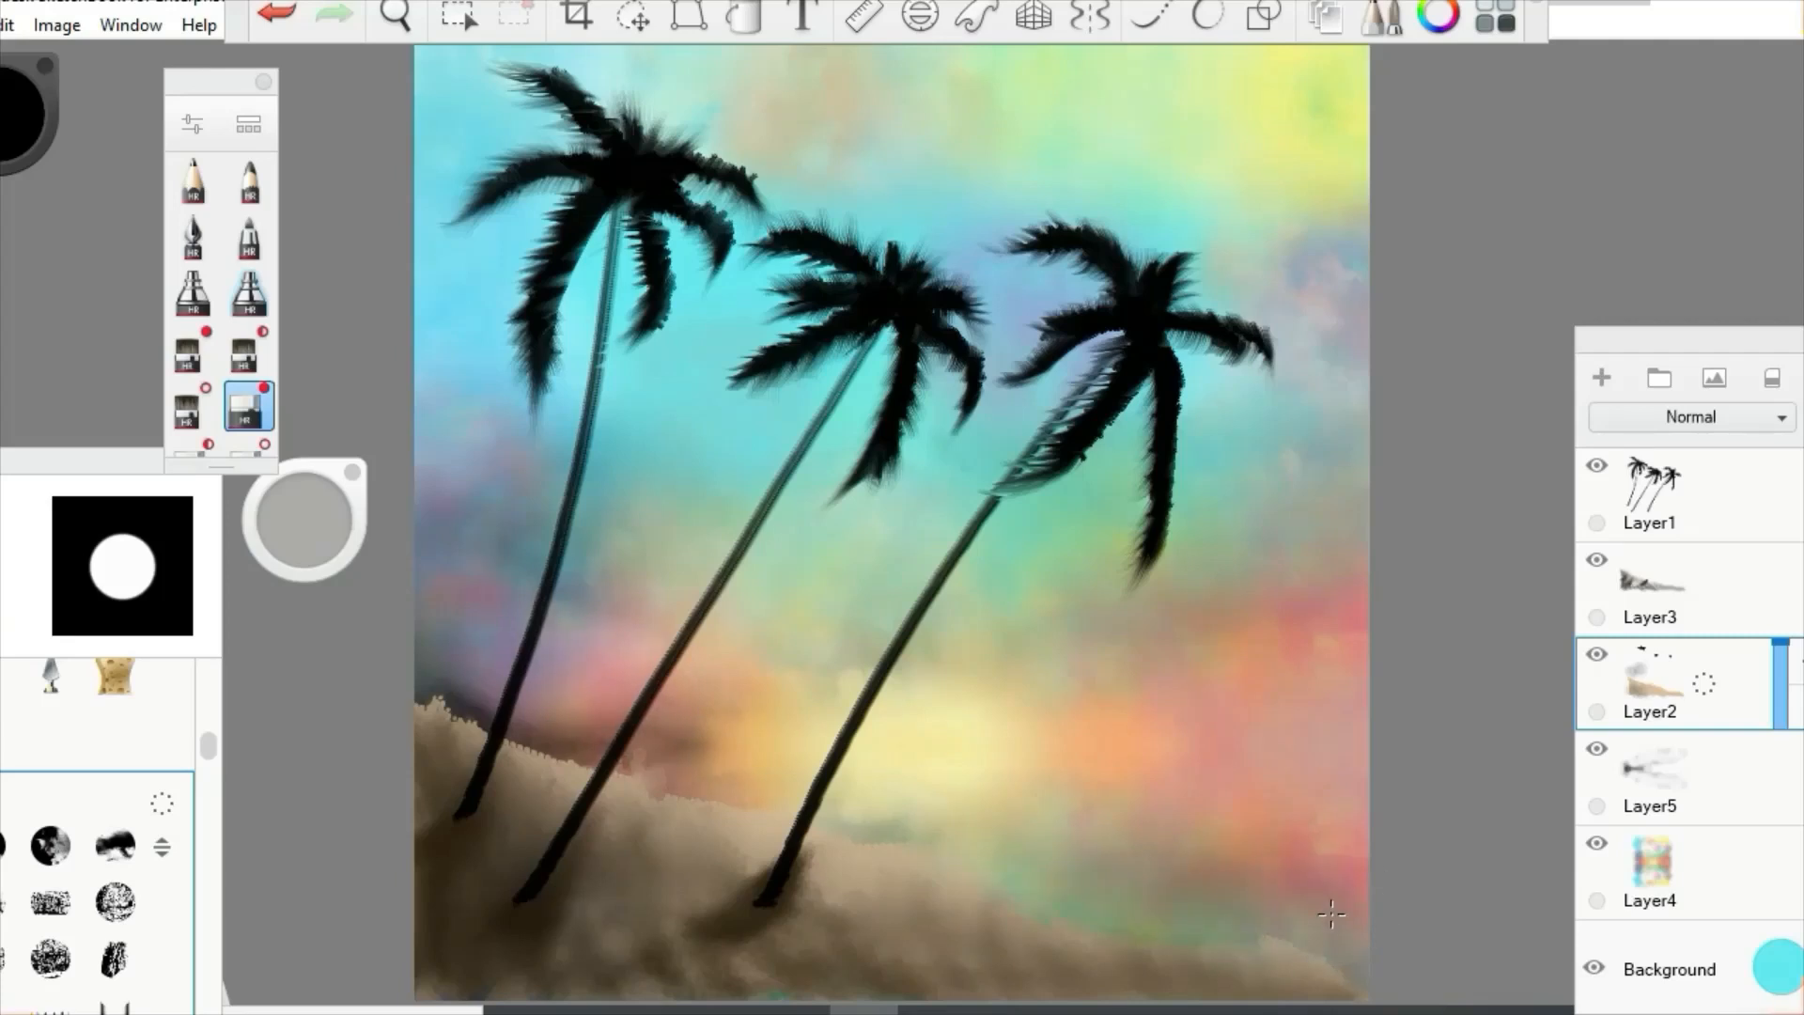
- Merge only the sand layer and the dark cloud layer into the sky layer
{"action": "left_click", "coordinate": [1703, 593]}
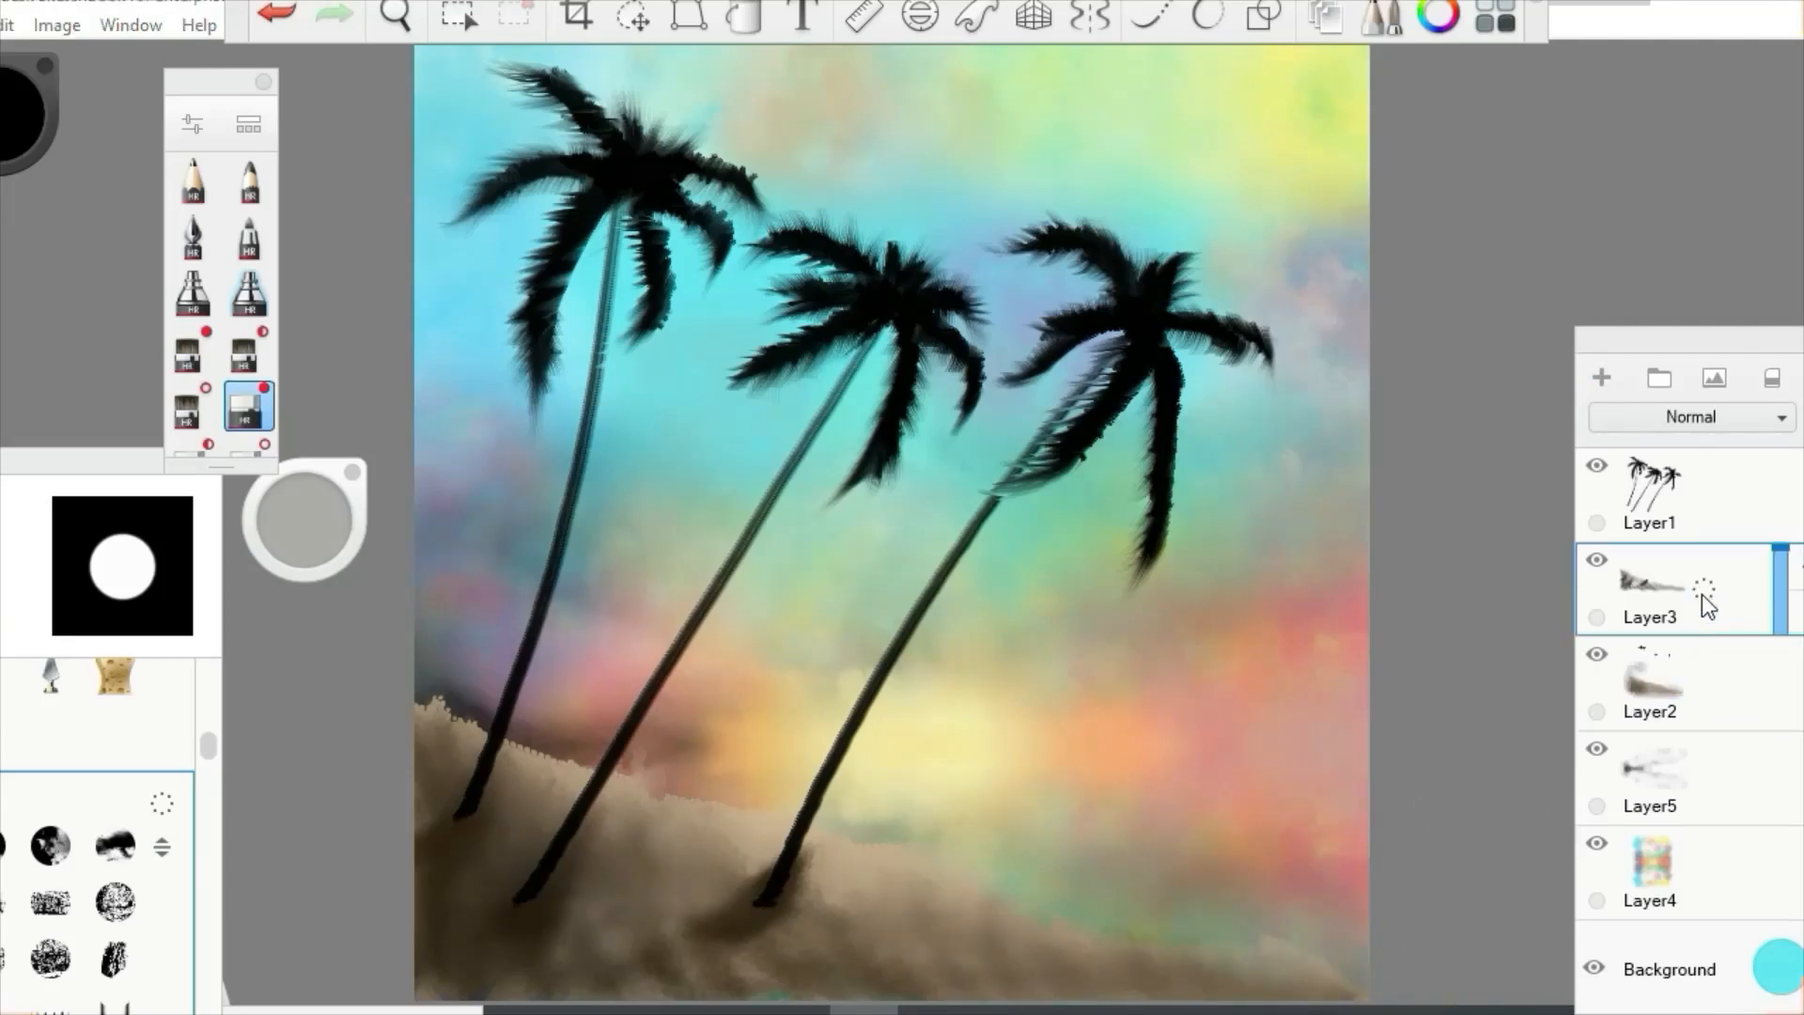
{"action": "left_click", "coordinate": [1716, 773]}
{"action": "left_click_drag", "start_coordinate": [1708, 776], "coordinate": [1704, 844]}
{"action": "key", "text": "ctrl+z"}
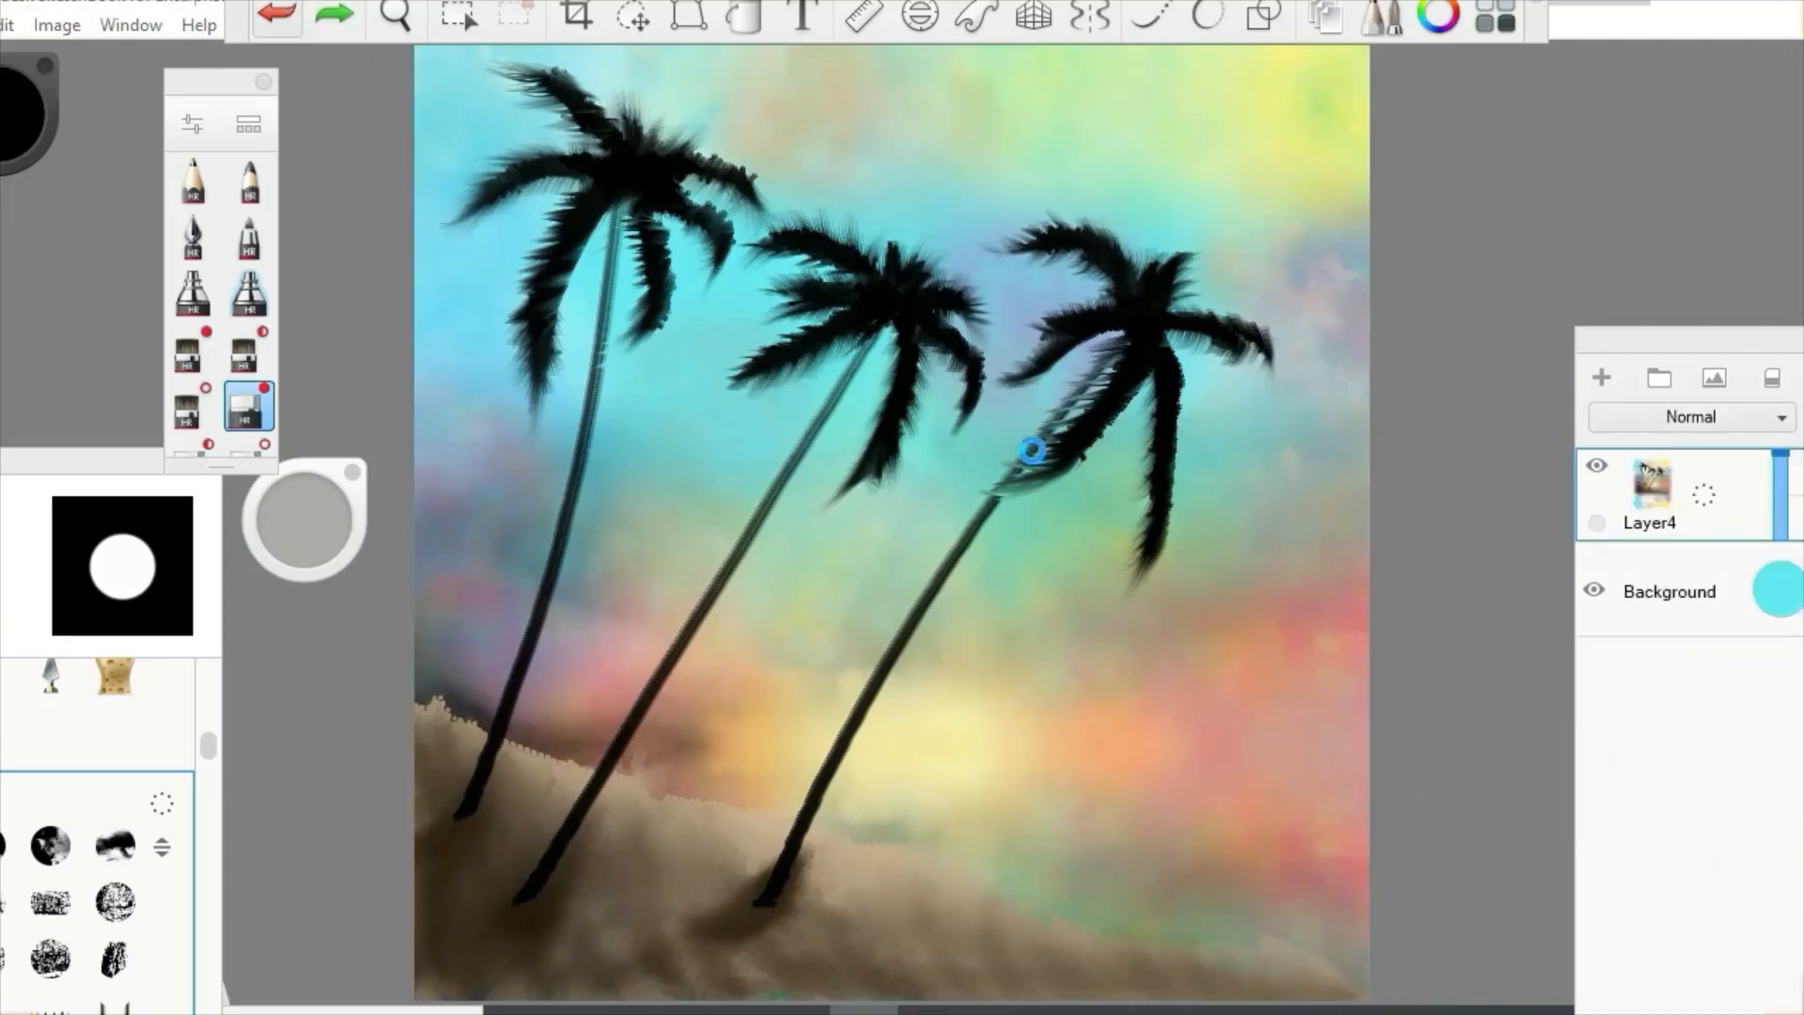
{"action": "left_click_drag", "start_coordinate": [1709, 775], "coordinate": [1704, 844]}
{"action": "left_click_drag", "start_coordinate": [1740, 677], "coordinate": [1738, 756]}
- Activate the straight Line tool and choose the bristle brush from the smudge set in the Brush Library
{"action": "left_click", "coordinate": [1264, 17]}
{"action": "left_click_drag", "start_coordinate": [158, 462], "coordinate": [156, 462]}
{"action": "left_click_drag", "start_coordinate": [190, 402], "coordinate": [422, 77]}
{"action": "left_click_drag", "start_coordinate": [474, 368], "coordinate": [472, 627]}
{"action": "left_click", "coordinate": [381, 443]}
{"action": "mouse_move", "coordinate": [427, 78]}
{"action": "left_mouse_down"}
{"action": "mouse_move", "coordinate": [205, 481]}
{"action": "mouse_move", "coordinate": [164, 675]}
{"action": "left_mouse_up"}
{"action": "left_click_drag", "start_coordinate": [338, 513], "coordinate": [510, 553]}
- Reduce the brush size and smear straight horizontal lines from the slope to the right canvas edge to form the sea
{"action": "left_click_drag", "start_coordinate": [784, 788], "coordinate": [1430, 814]}
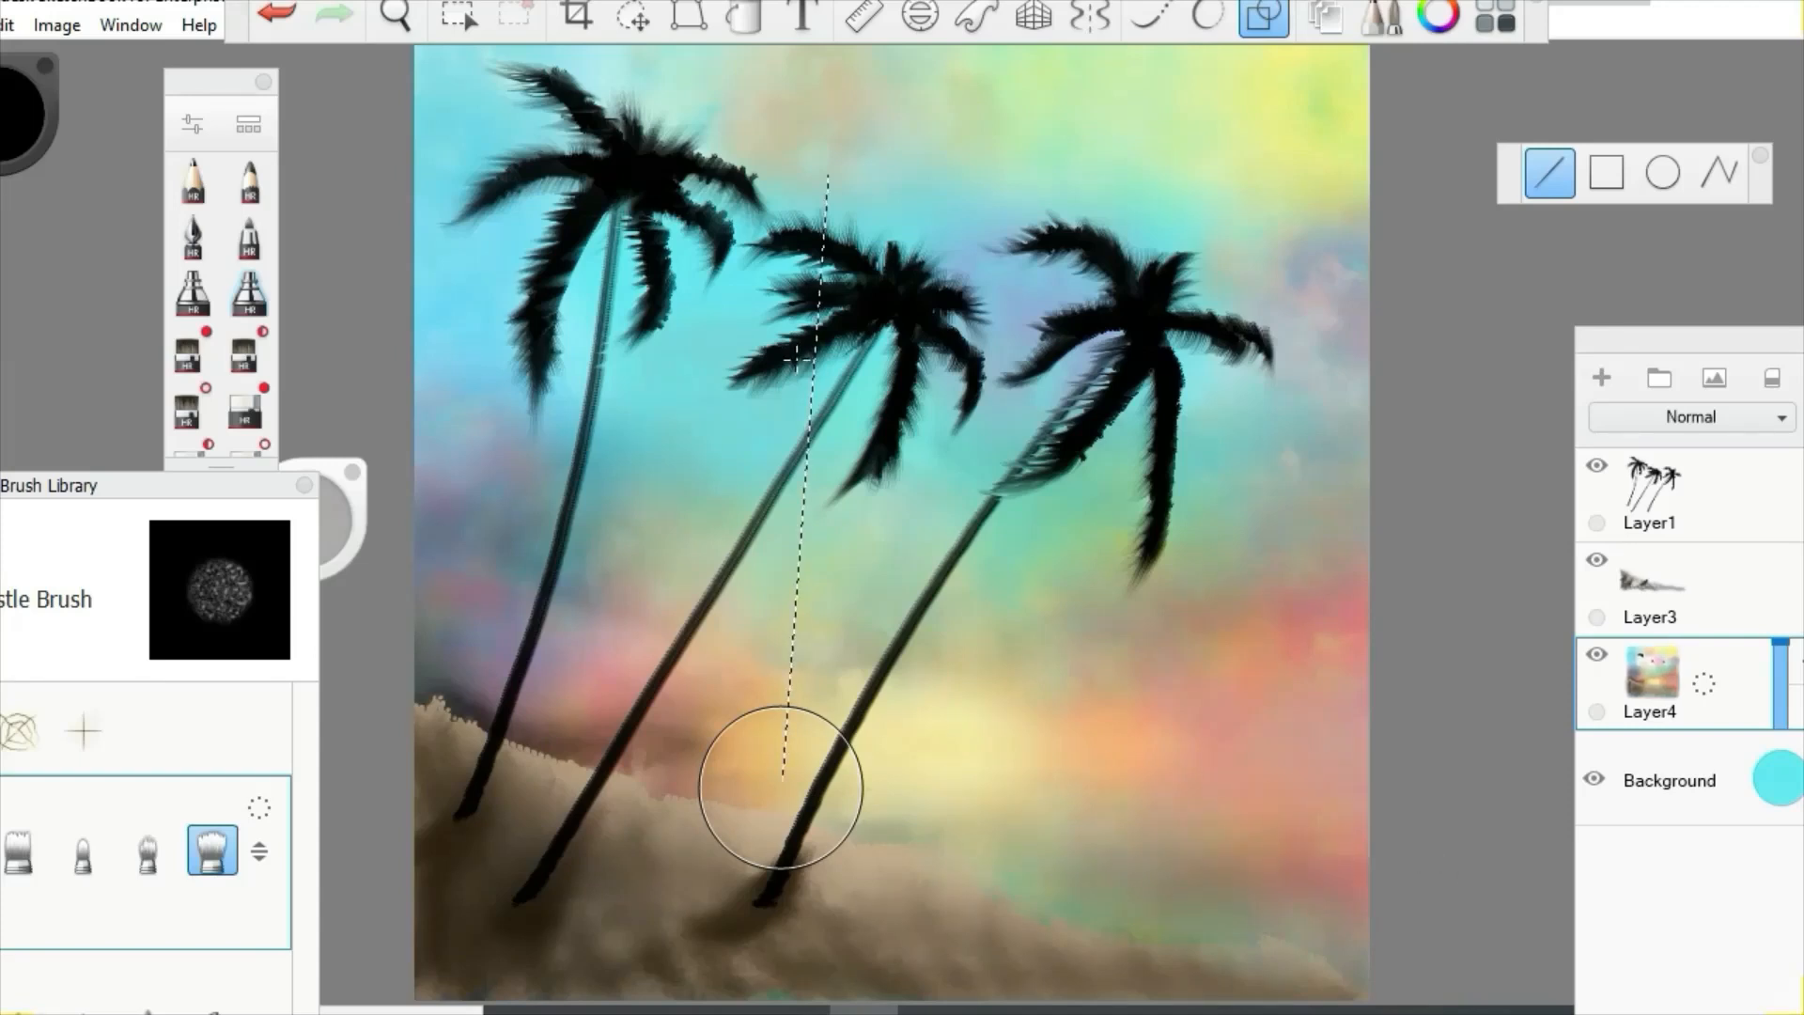
{"action": "left_click", "coordinate": [277, 13]}
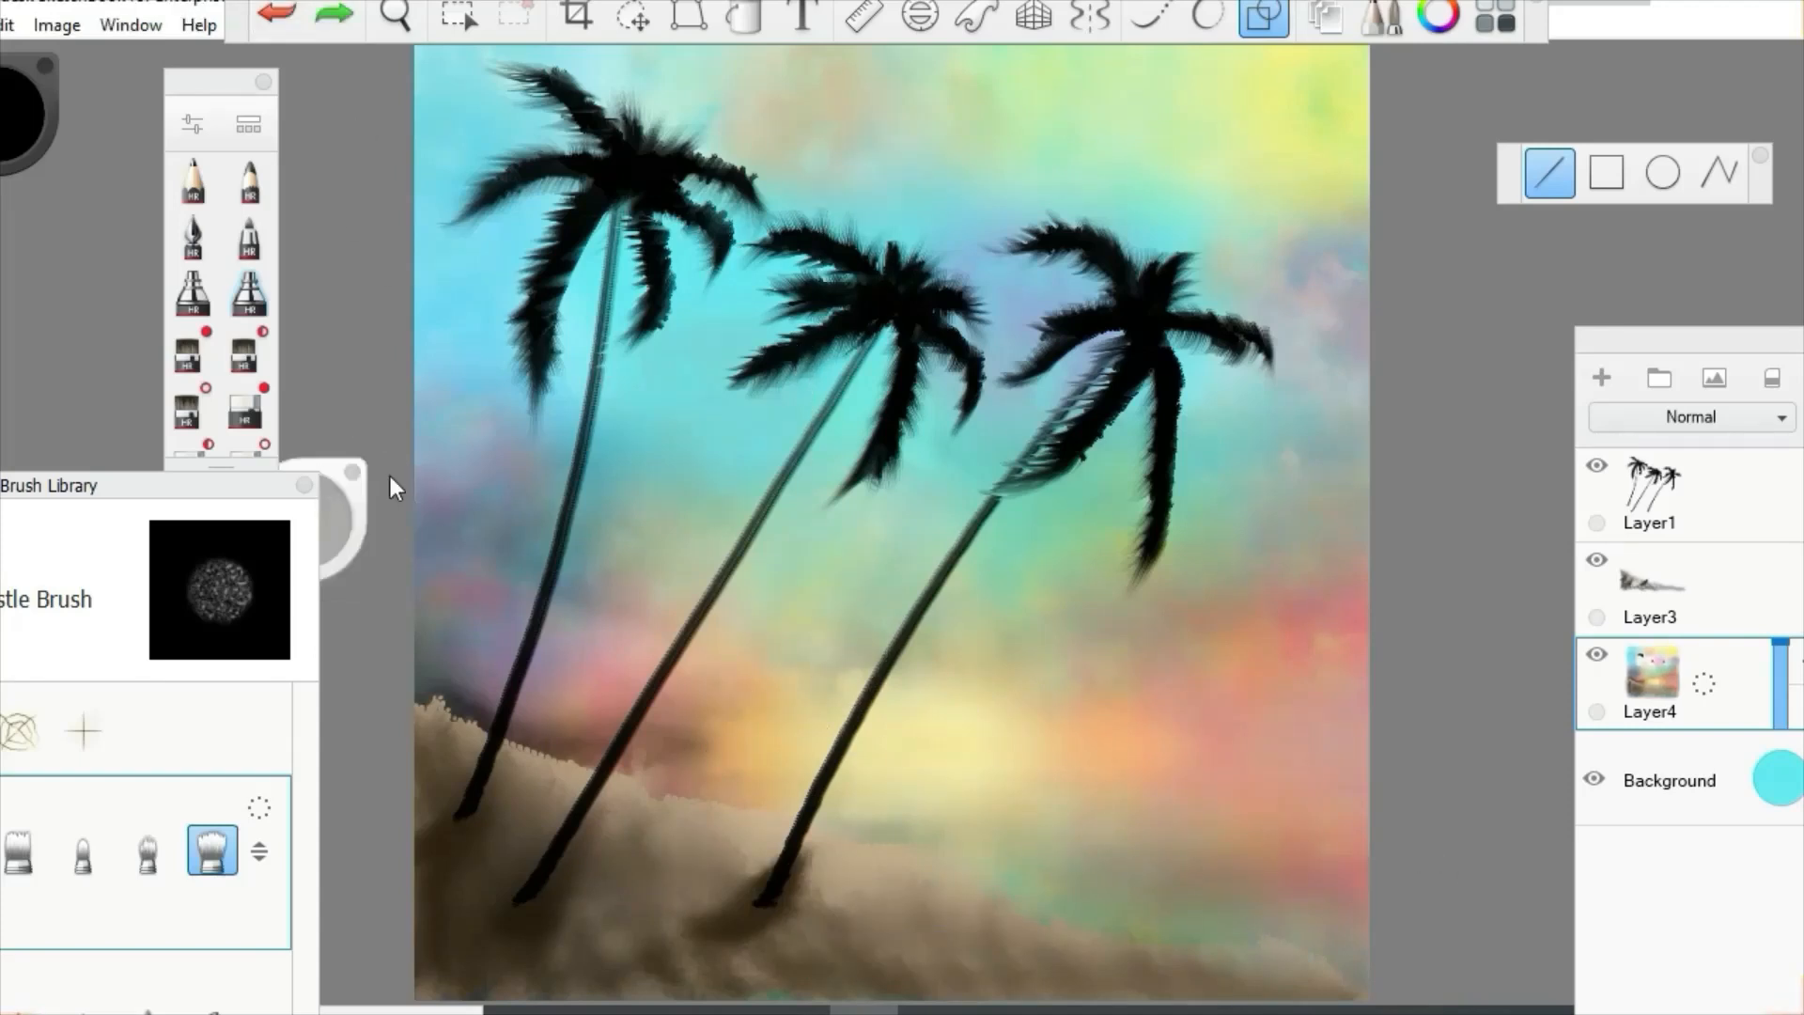
{"action": "left_click_drag", "start_coordinate": [353, 473], "coordinate": [1043, 528]}
{"action": "left_click_drag", "start_coordinate": [902, 791], "coordinate": [1398, 789]}
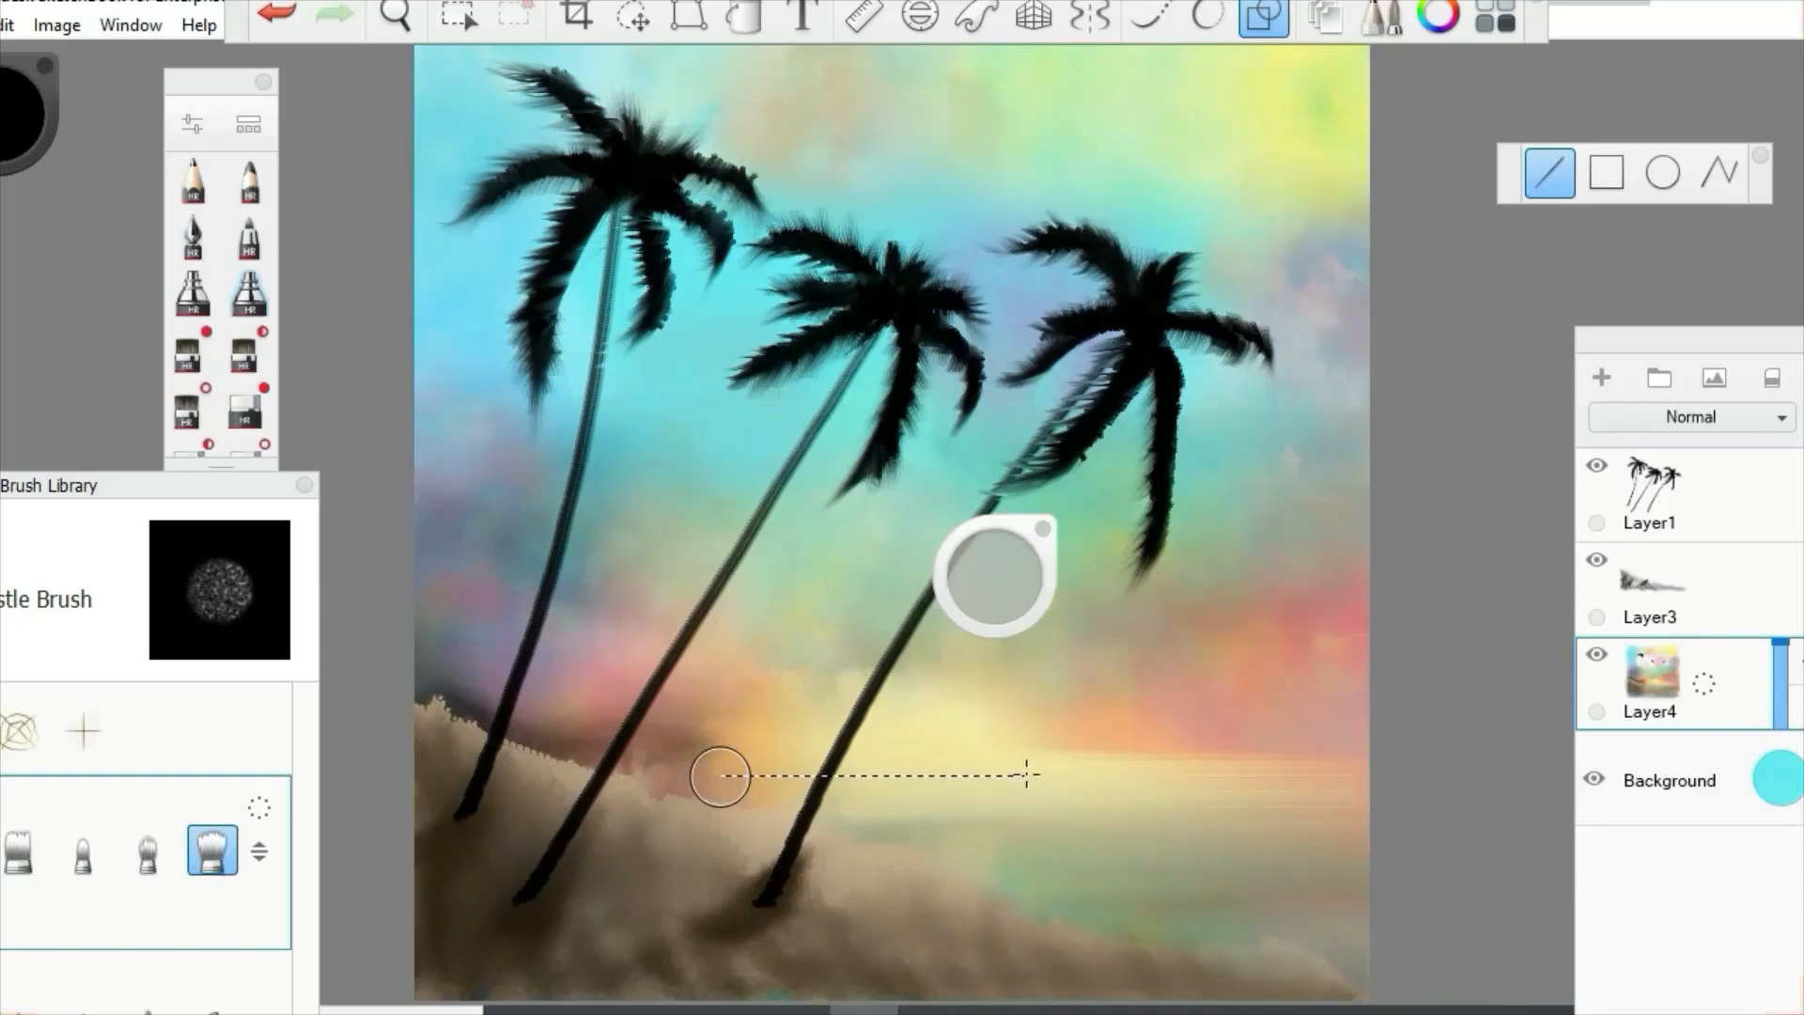
{"action": "left_click_drag", "start_coordinate": [1027, 775], "coordinate": [1027, 776]}
{"action": "left_click_drag", "start_coordinate": [720, 777], "coordinate": [720, 778]}
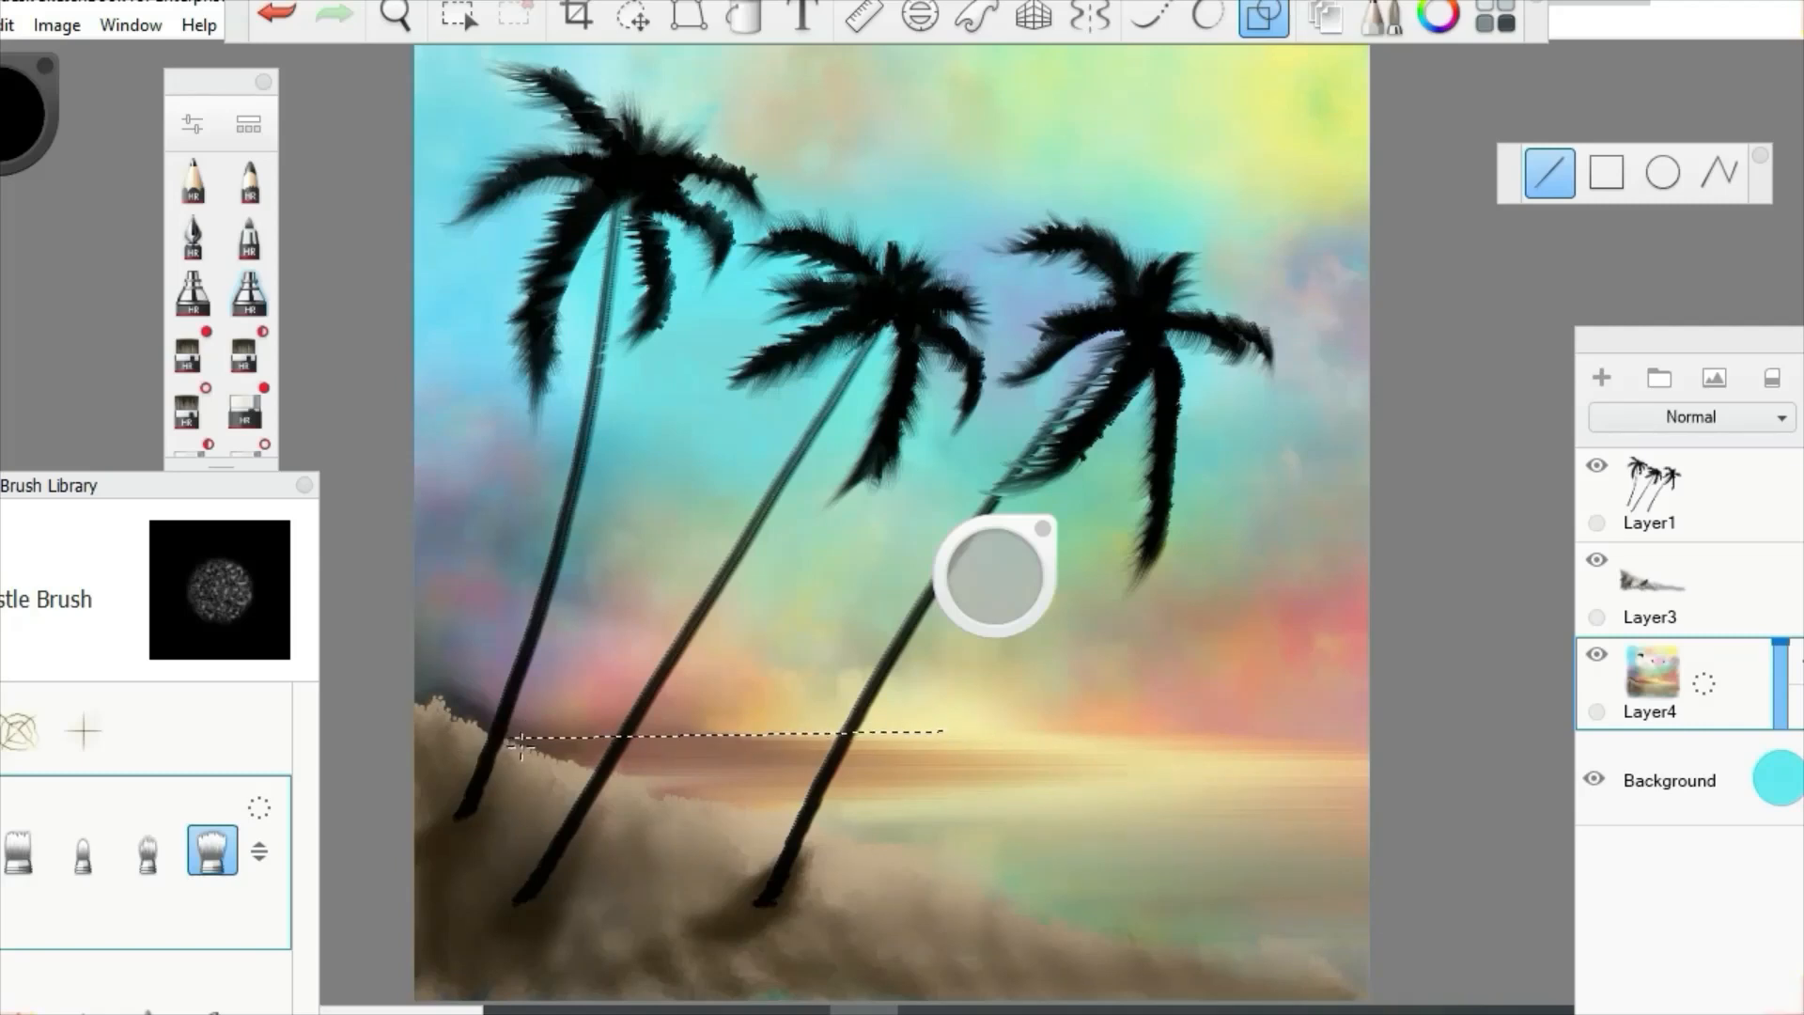
{"action": "left_click_drag", "start_coordinate": [520, 745], "coordinate": [520, 747]}
{"action": "left_click_drag", "start_coordinate": [1113, 729], "coordinate": [1404, 735]}
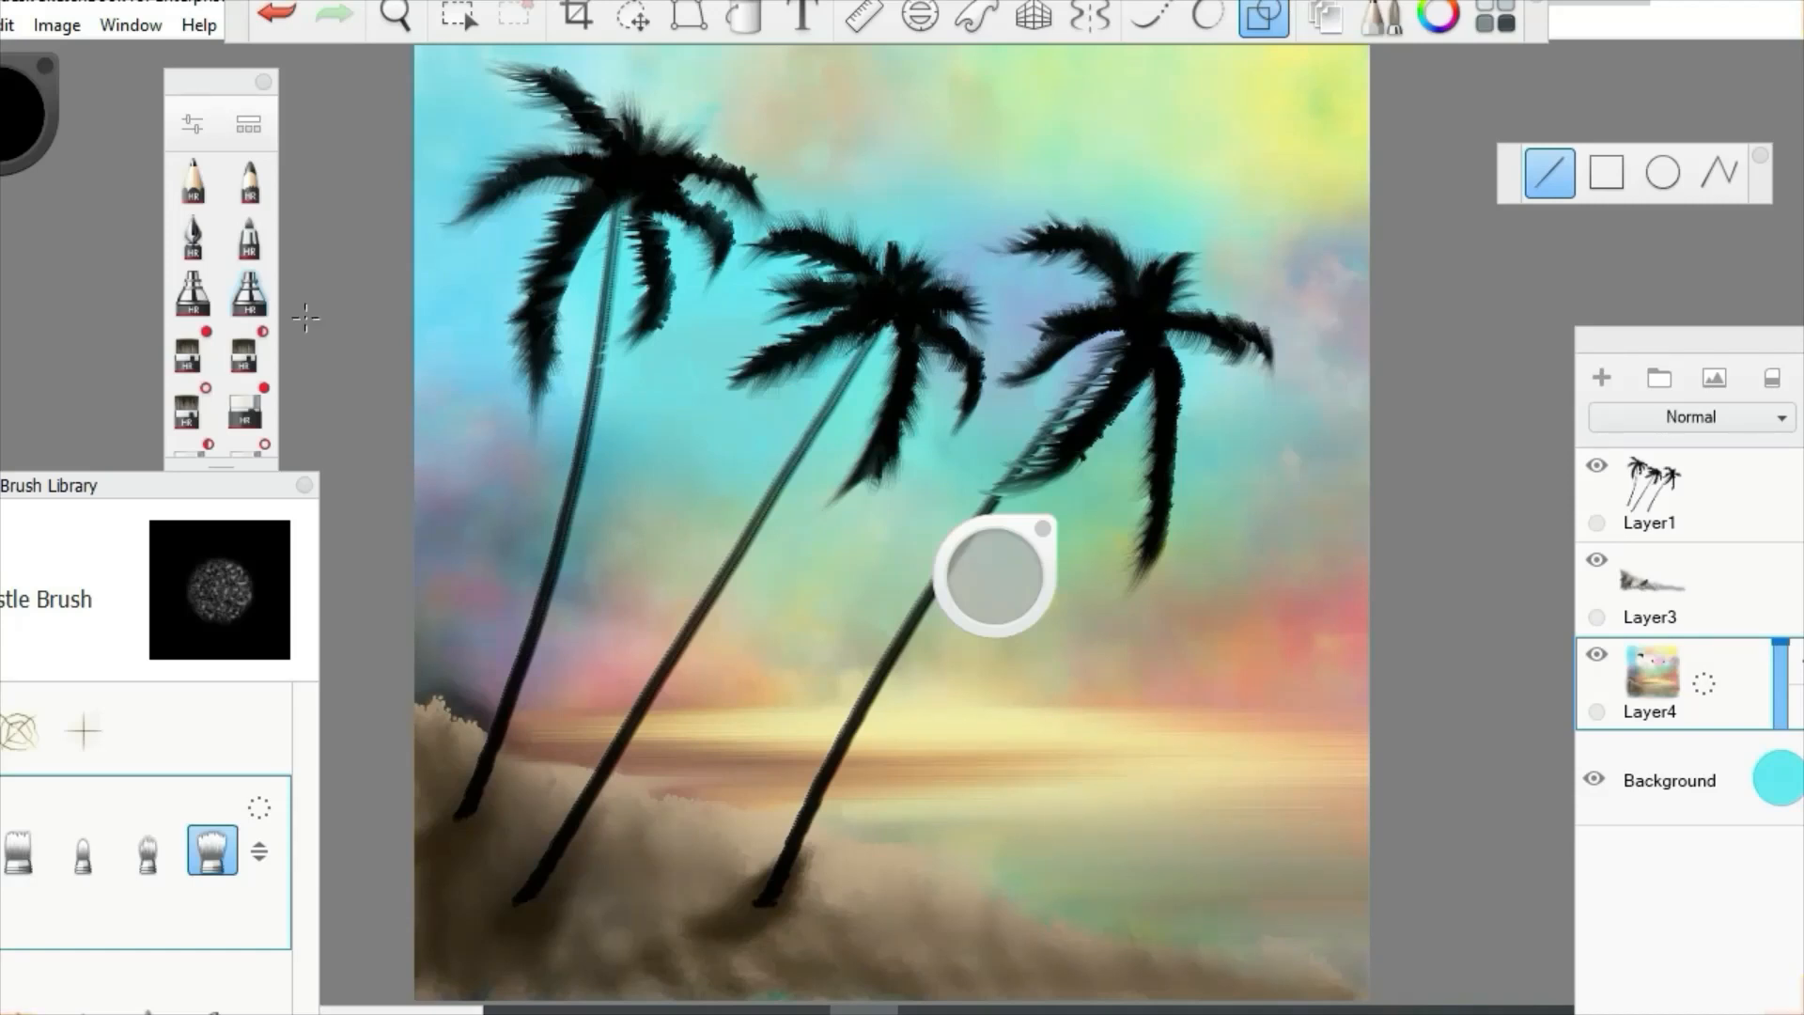
- Airbrush soft blue bands over the water using the Glowing Highlights brush without the Line tool
{"action": "left_click", "coordinate": [249, 295]}
{"action": "left_click", "coordinate": [4, 129]}
{"action": "left_click", "coordinate": [48, 151]}
{"action": "left_click", "coordinate": [11, 181]}
{"action": "left_click", "coordinate": [75, 136]}
{"action": "left_click", "coordinate": [1264, 17]}
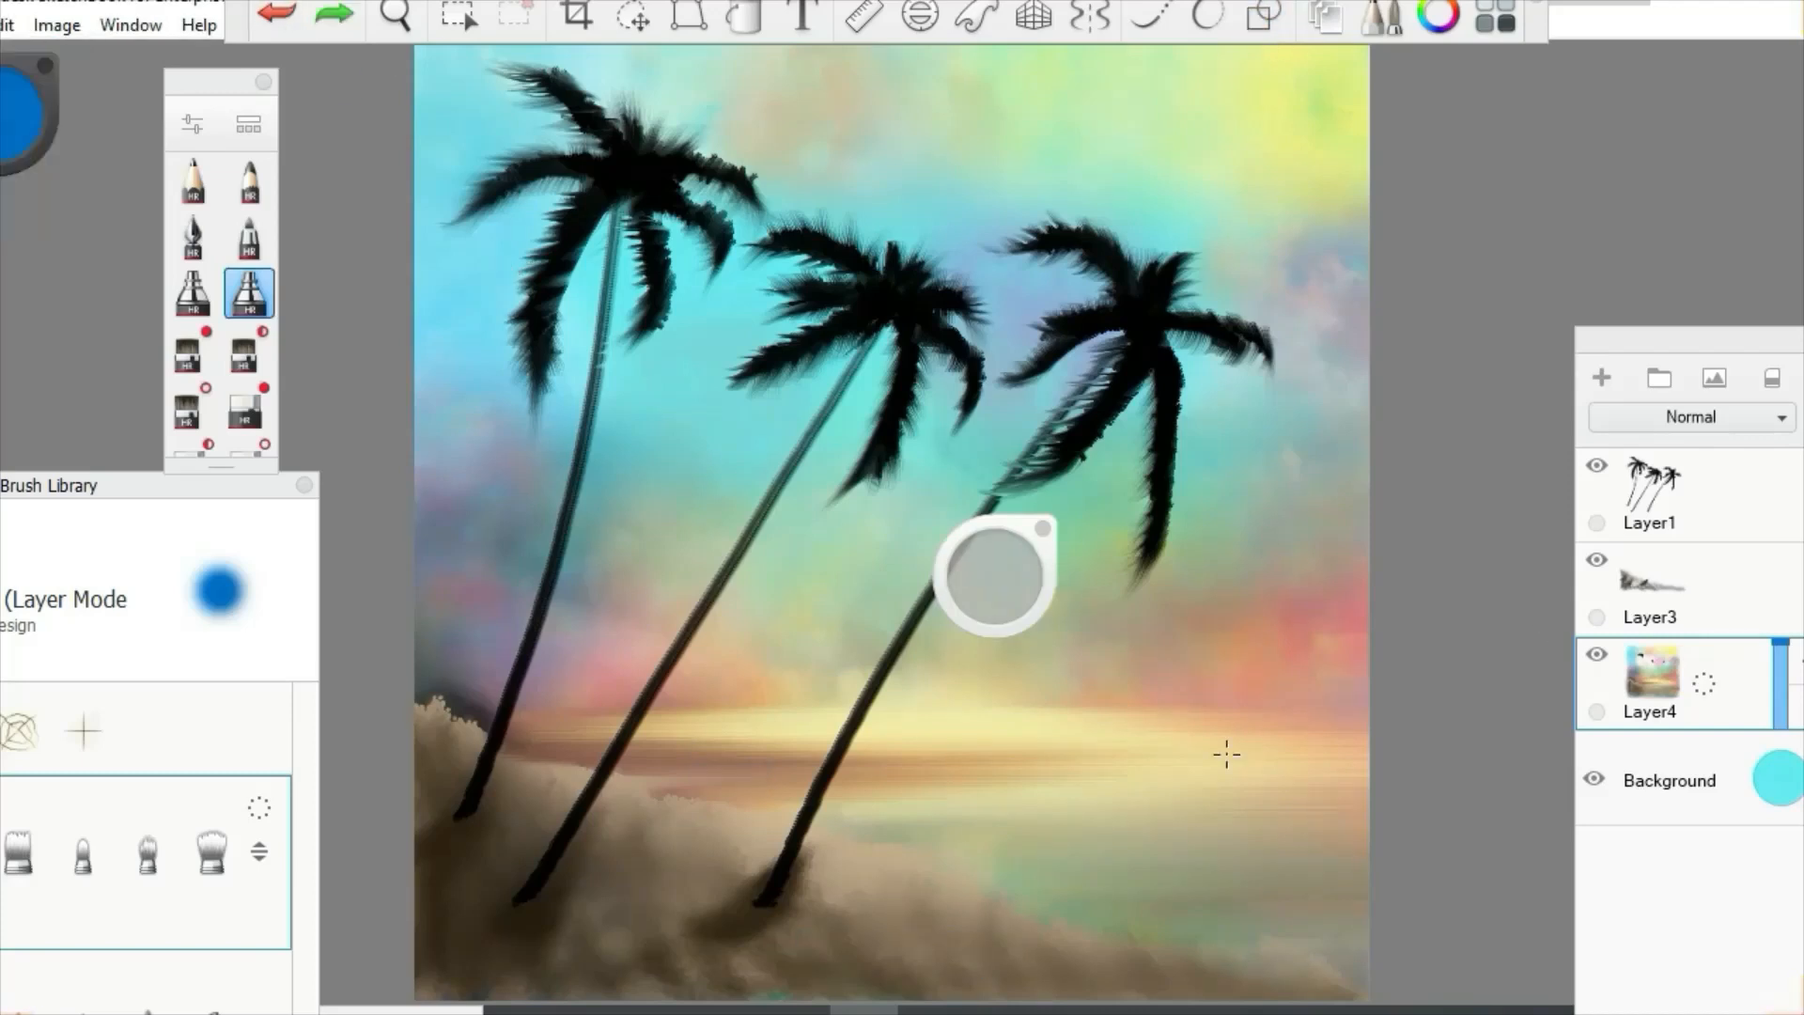
{"action": "mouse_move", "coordinate": [745, 738]}
{"action": "left_mouse_down"}
{"action": "mouse_move", "coordinate": [1337, 729]}
{"action": "mouse_move", "coordinate": [1108, 741]}
{"action": "mouse_move", "coordinate": [989, 802]}
{"action": "mouse_move", "coordinate": [1289, 814]}
{"action": "mouse_move", "coordinate": [1296, 846]}
{"action": "left_mouse_up"}
- Add dark teal patches to the water near the shoreline
{"action": "left_click", "coordinate": [3, 167]}
{"action": "left_click", "coordinate": [52, 160]}
{"action": "mouse_move", "coordinate": [996, 865]}
{"action": "left_mouse_down"}
{"action": "mouse_move", "coordinate": [1119, 918]}
{"action": "mouse_move", "coordinate": [1281, 858]}
{"action": "mouse_move", "coordinate": [726, 780]}
{"action": "mouse_move", "coordinate": [1250, 944]}
{"action": "left_mouse_up"}
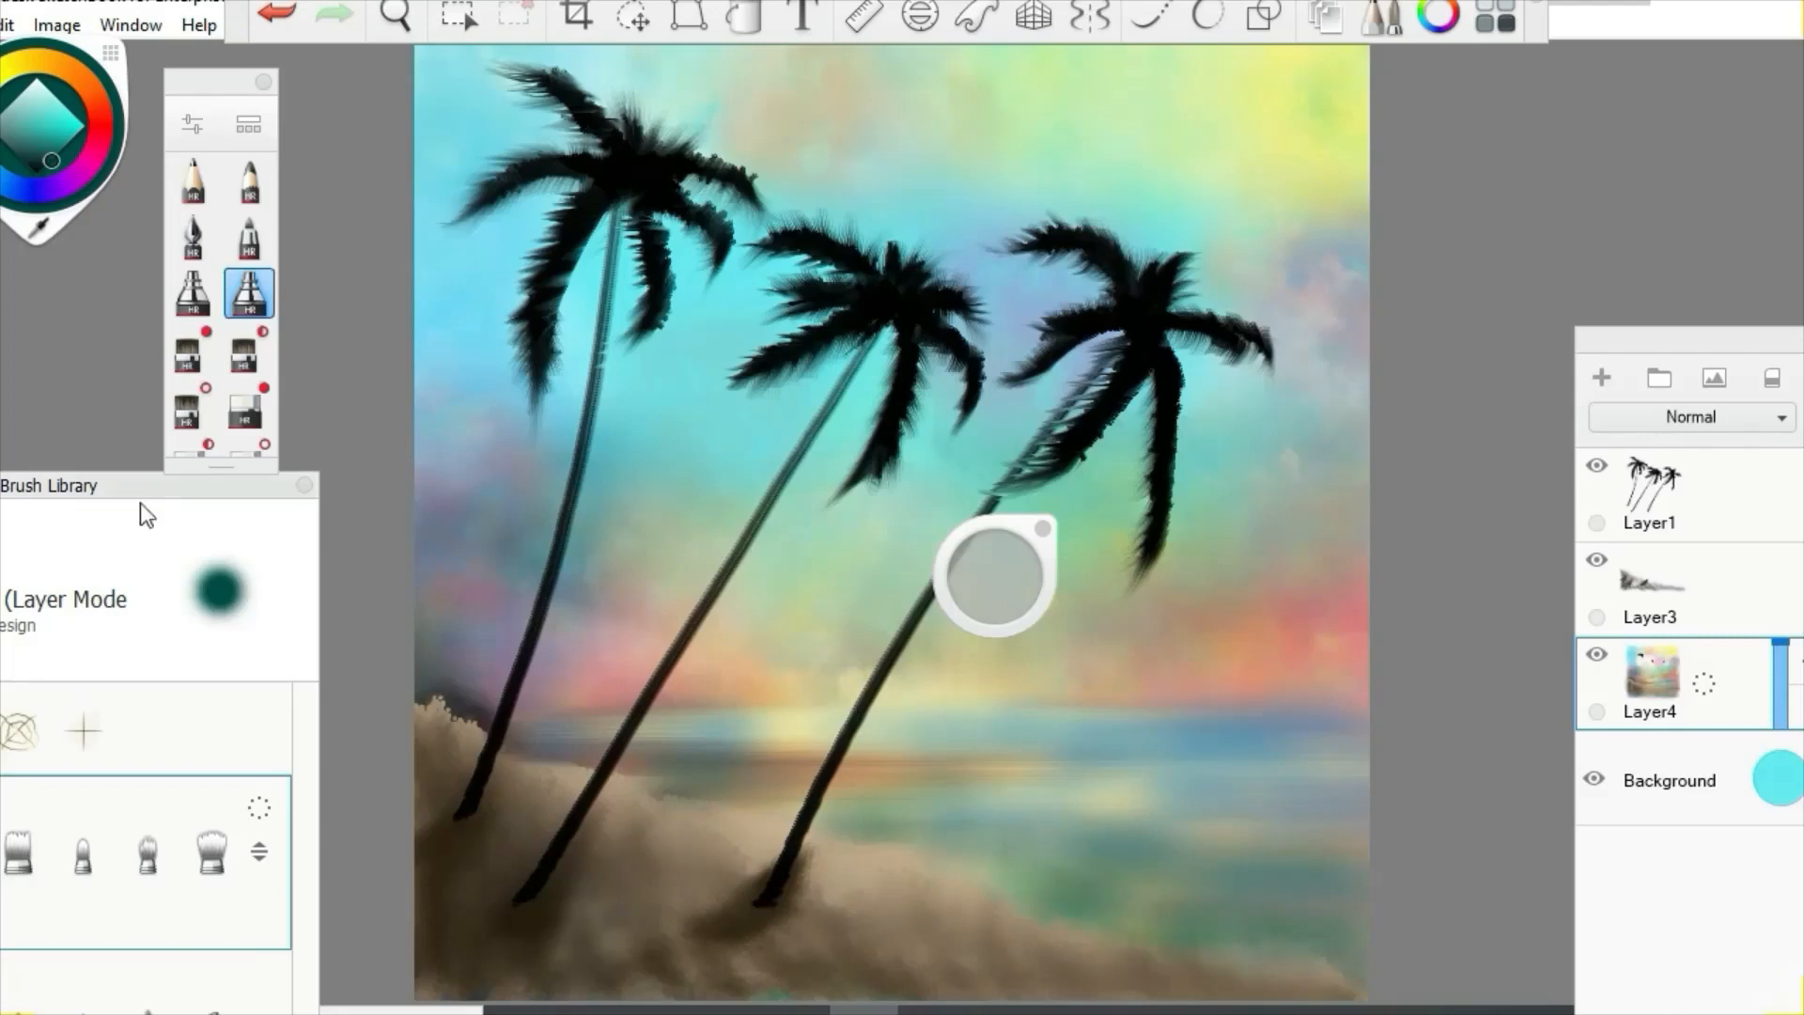
- Smear the blue and teal water into smooth horizontal streaks with the bristle brush and the straight Line tool
{"action": "left_click", "coordinate": [212, 854]}
{"action": "left_click", "coordinate": [1265, 19]}
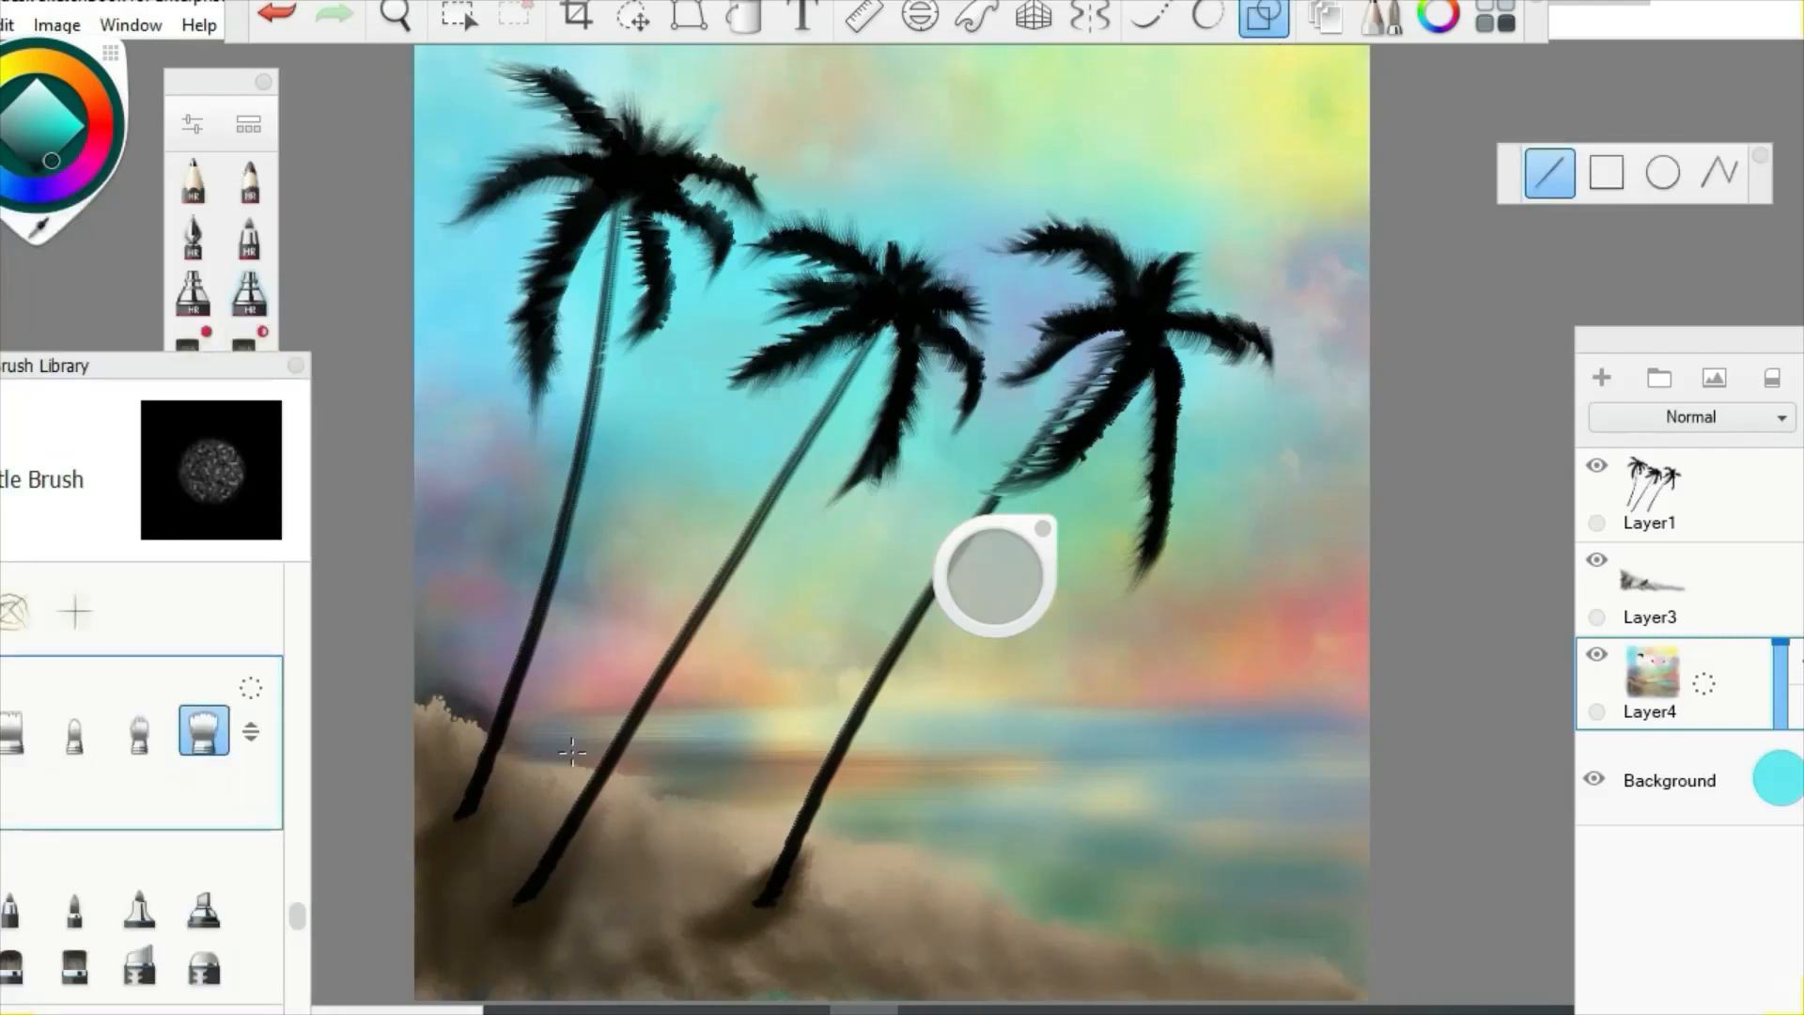
{"action": "left_click_drag", "start_coordinate": [1434, 737], "coordinate": [1435, 738]}
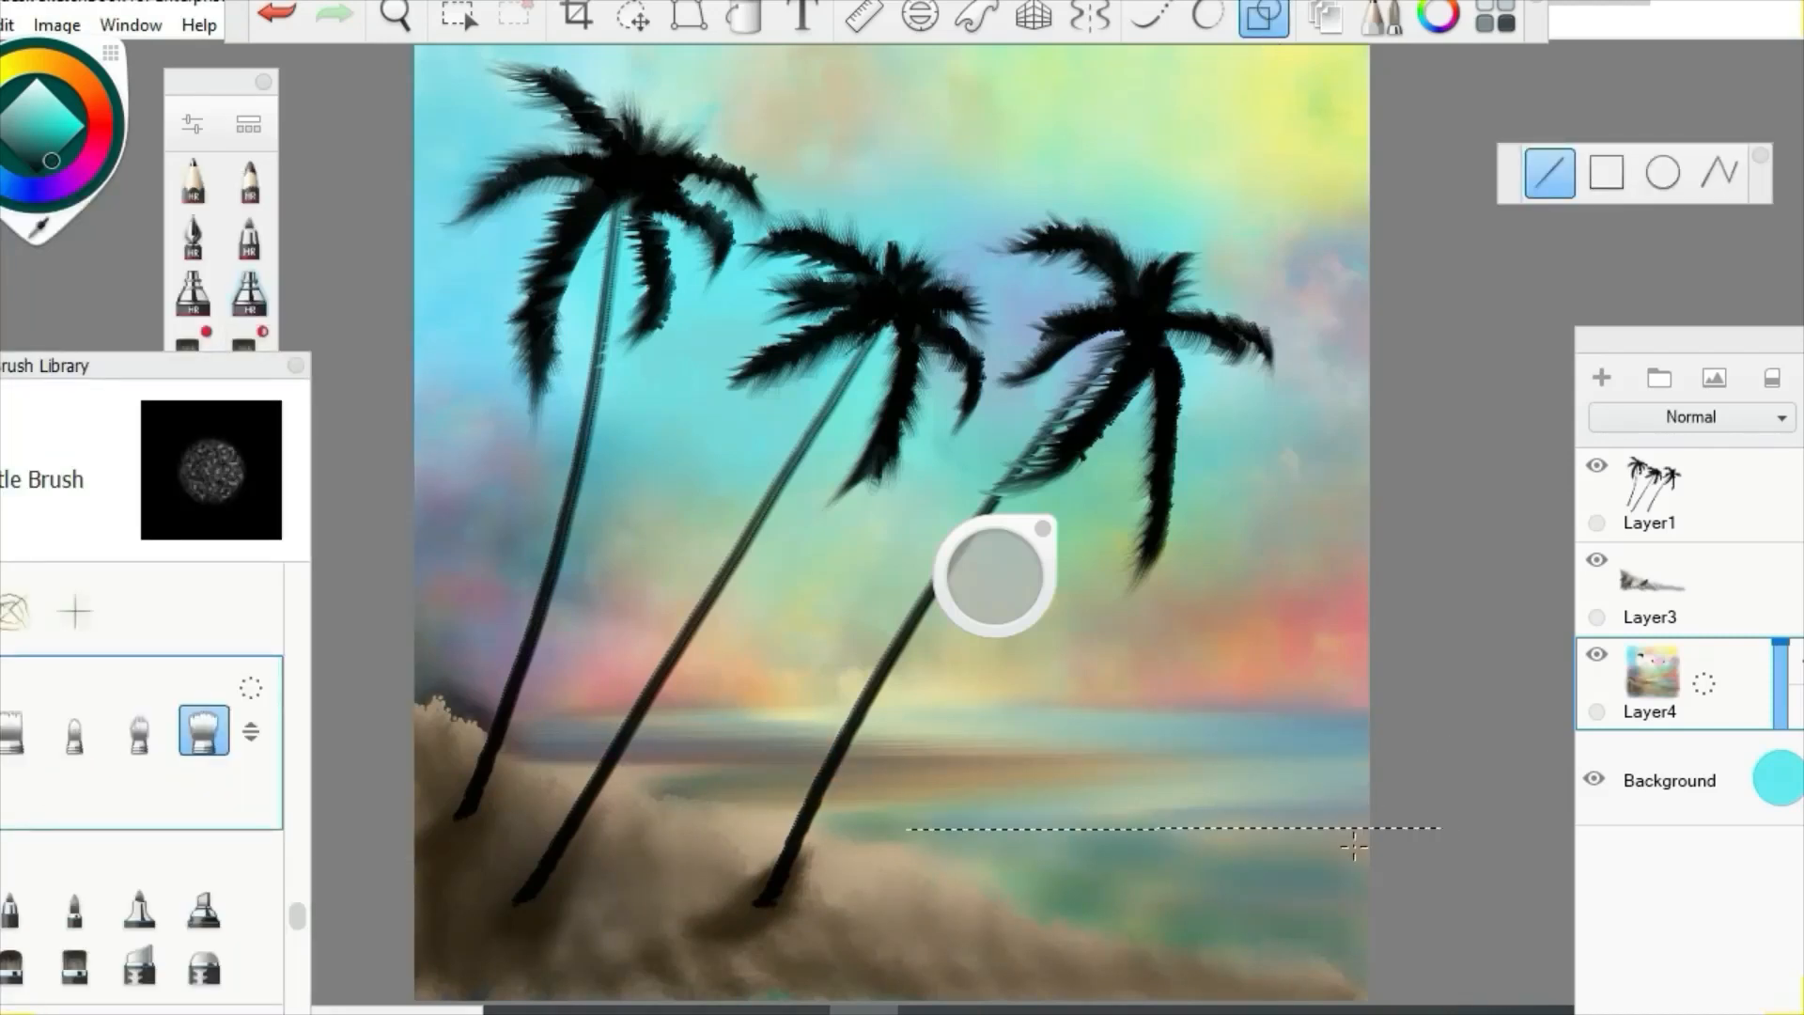
{"action": "left_click_drag", "start_coordinate": [1353, 846], "coordinate": [1353, 846]}
- Airbrush the whole slope dark brown on the trunk-shadow layer and erase the overspill along its upper edge
{"action": "left_click", "coordinate": [1655, 590]}
{"action": "left_click_drag", "start_coordinate": [178, 365], "coordinate": [199, 538]}
{"action": "left_click", "coordinate": [249, 293]}
{"action": "left_click", "coordinate": [90, 87]}
{"action": "left_click", "coordinate": [42, 170]}
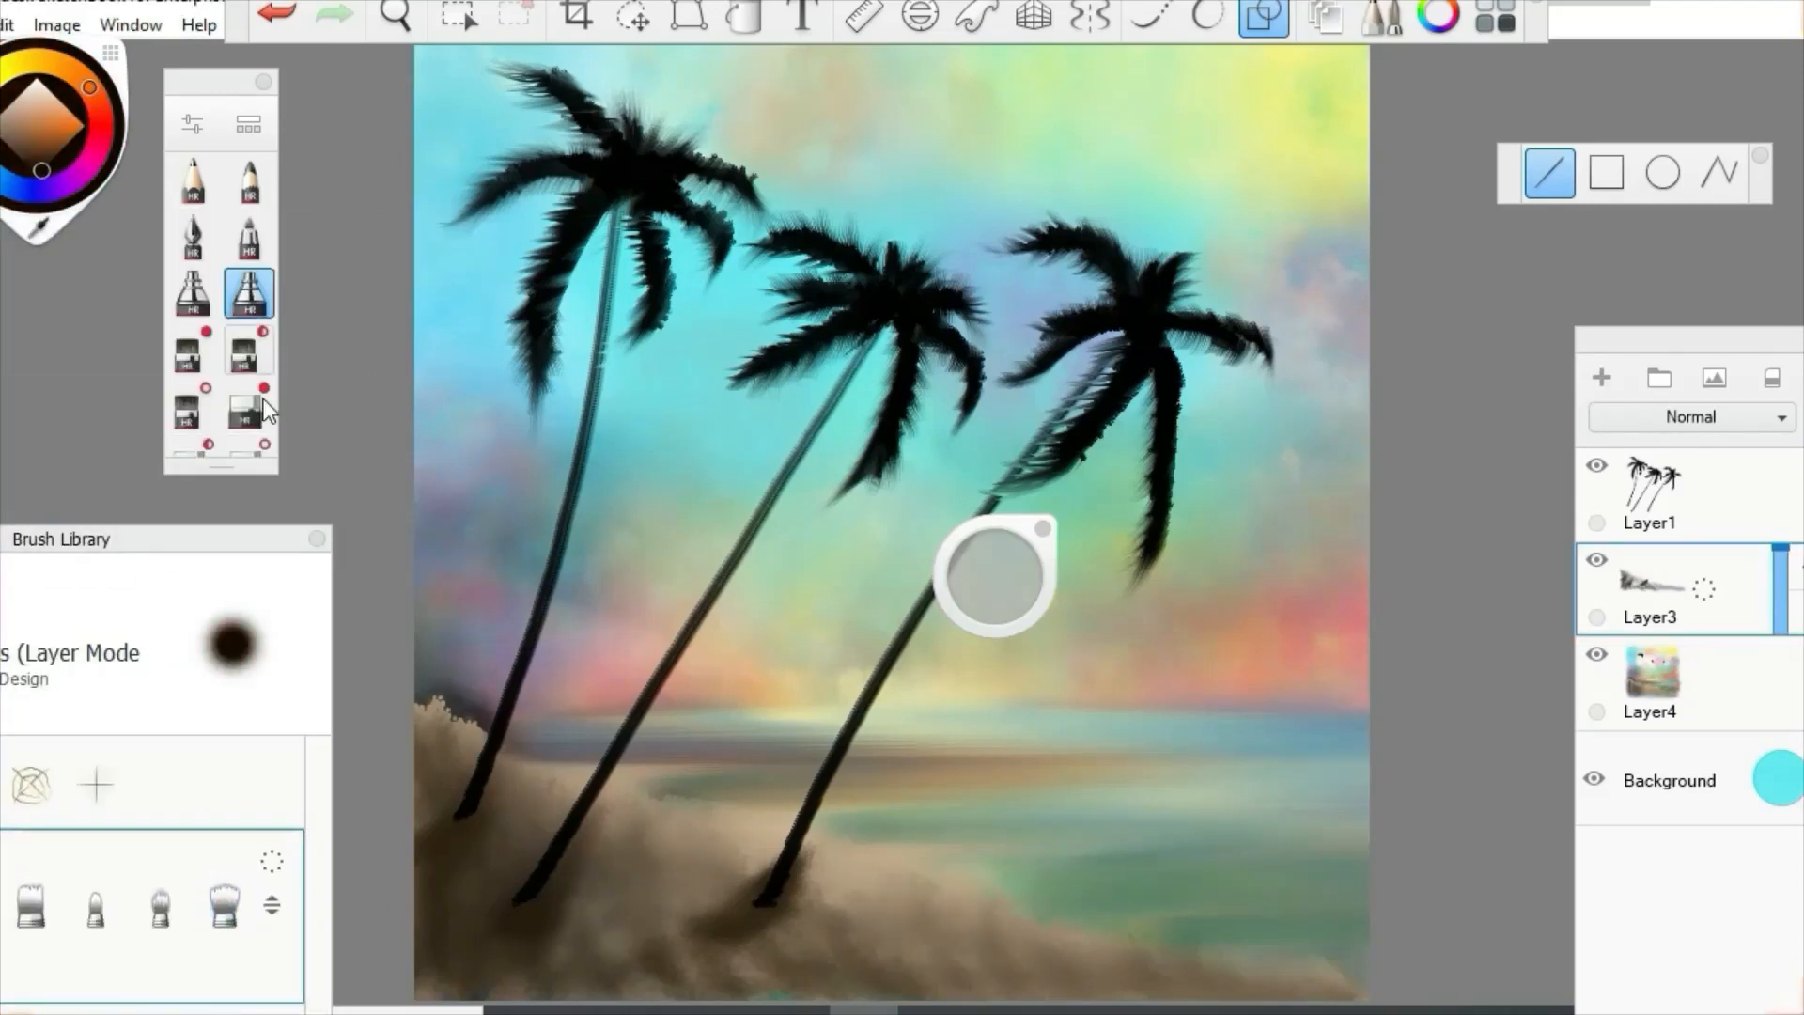
{"action": "left_click", "coordinate": [1264, 16]}
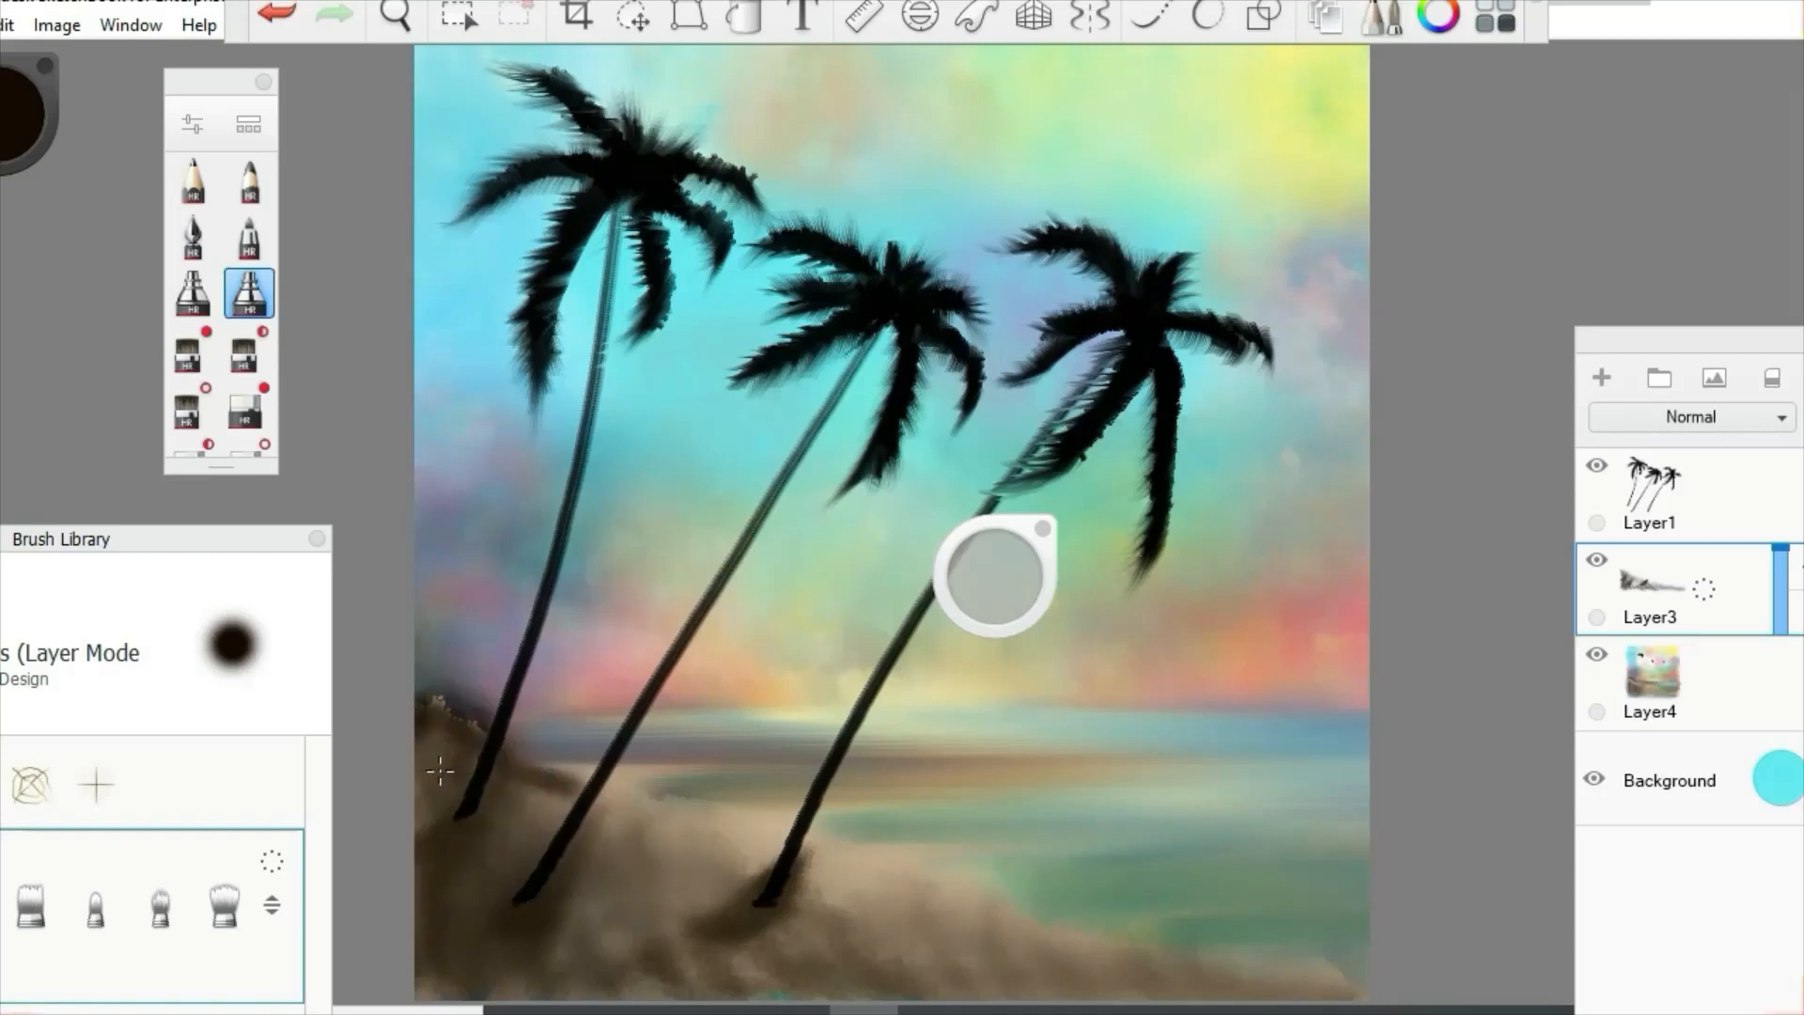
{"action": "mouse_move", "coordinate": [601, 818]}
{"action": "left_mouse_down"}
{"action": "mouse_move", "coordinate": [818, 874]}
{"action": "mouse_move", "coordinate": [596, 842]}
{"action": "mouse_move", "coordinate": [545, 804]}
{"action": "mouse_move", "coordinate": [439, 930]}
{"action": "mouse_move", "coordinate": [456, 992]}
{"action": "mouse_move", "coordinate": [799, 893]}
{"action": "mouse_move", "coordinate": [1043, 977]}
{"action": "mouse_move", "coordinate": [955, 889]}
{"action": "mouse_move", "coordinate": [1295, 990]}
{"action": "mouse_move", "coordinate": [855, 955]}
{"action": "left_mouse_up"}
{"action": "key", "text": "e"}
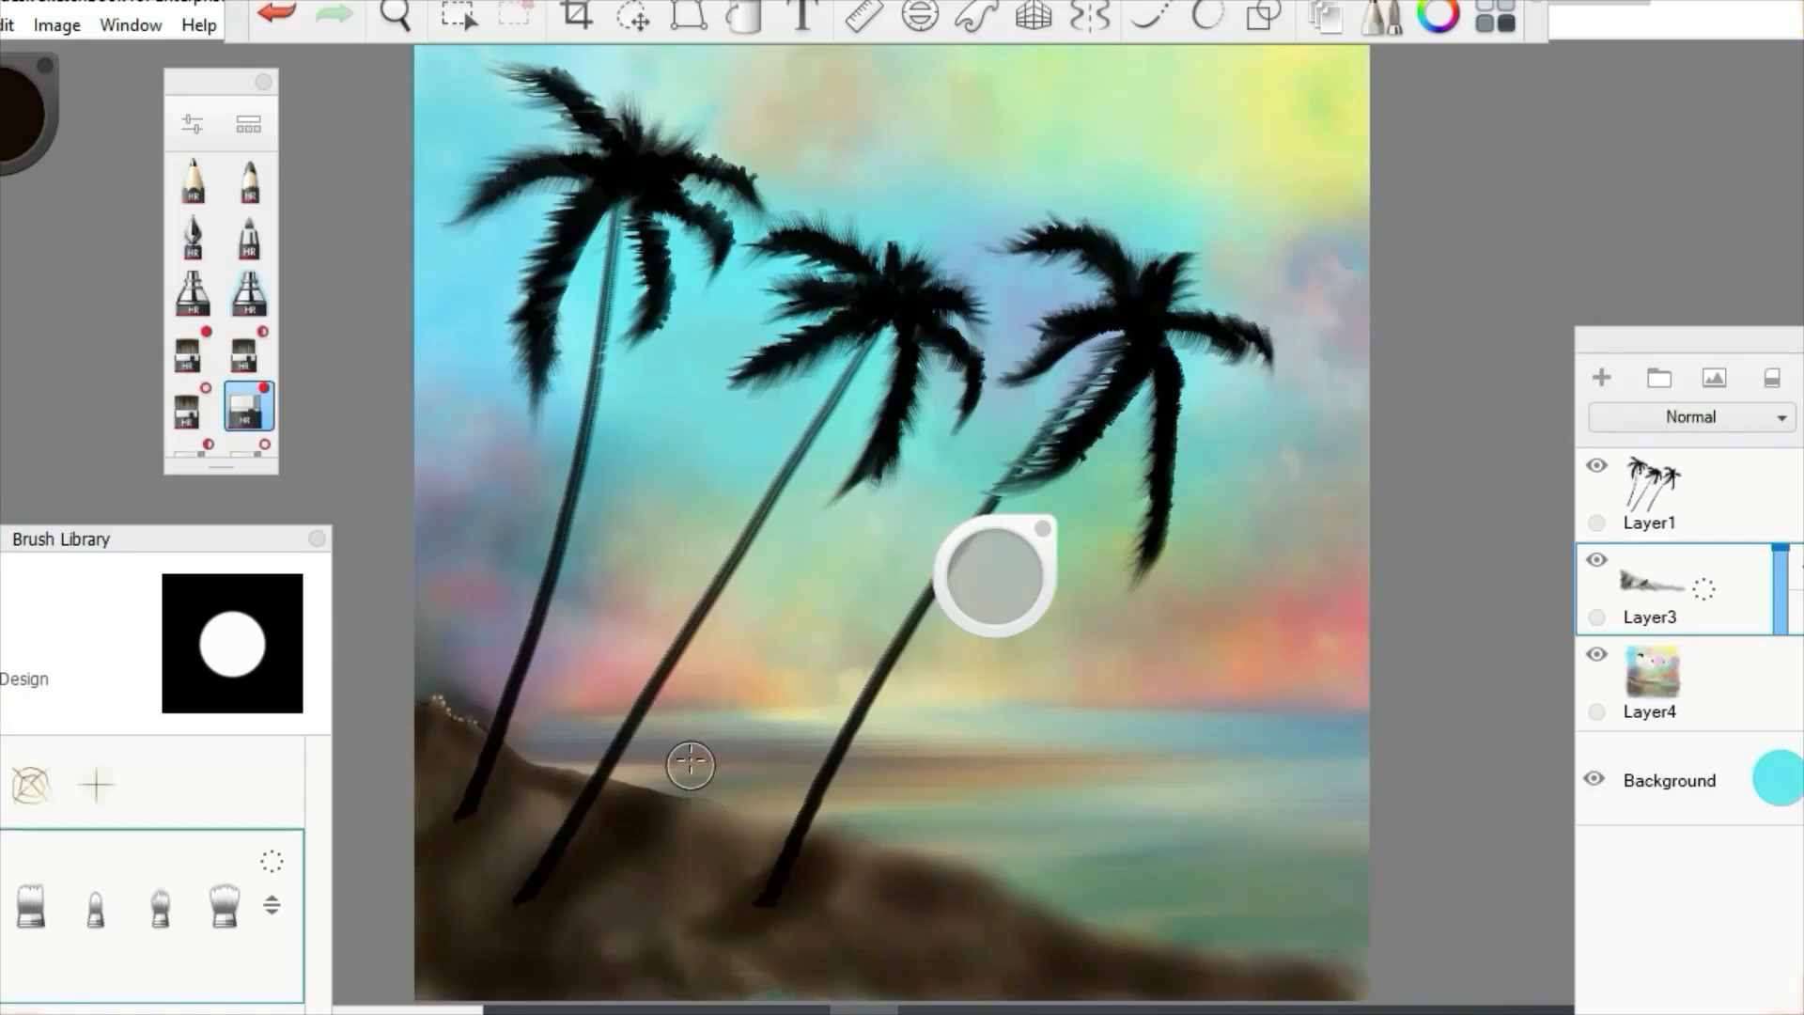
{"action": "mouse_move", "coordinate": [848, 811]}
{"action": "left_mouse_down"}
{"action": "mouse_move", "coordinate": [946, 825]}
{"action": "mouse_move", "coordinate": [911, 828]}
{"action": "mouse_move", "coordinate": [1112, 921]}
{"action": "mouse_move", "coordinate": [1380, 994]}
{"action": "mouse_move", "coordinate": [1317, 941]}
{"action": "left_mouse_up"}
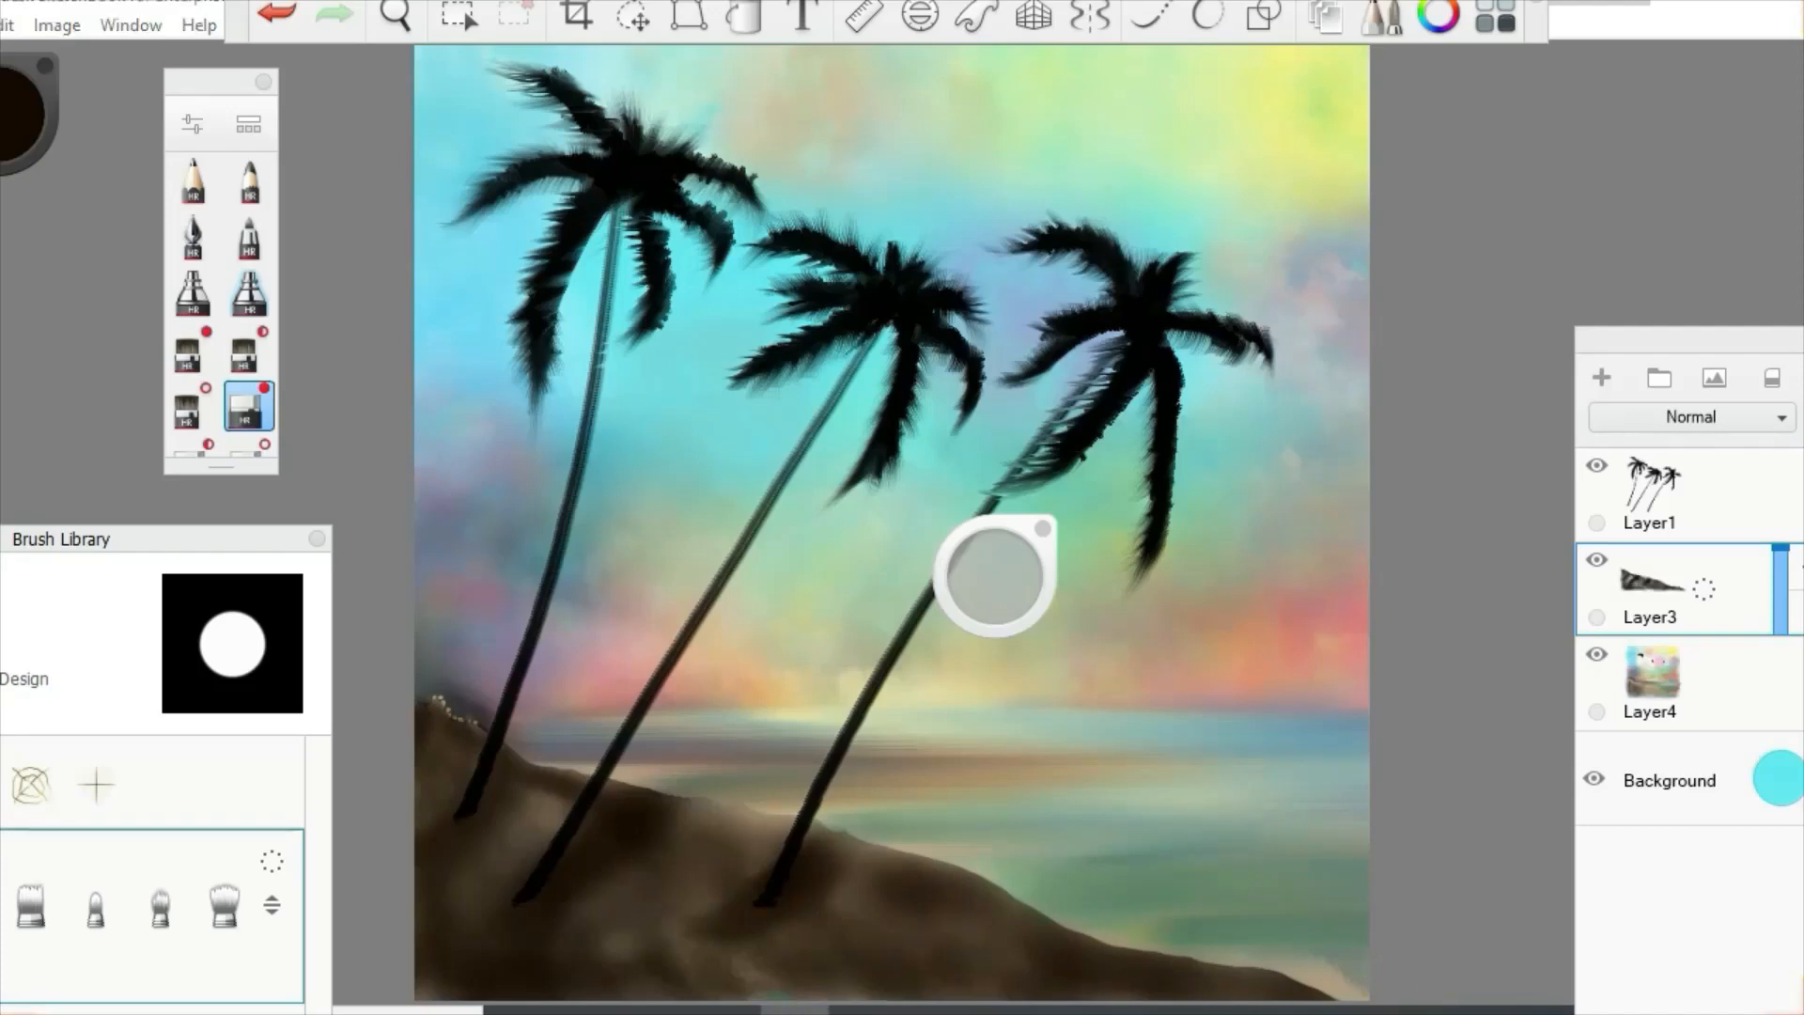
- Airbrush warm orange highlights over the dark brown slope with the Glowing Highlights brush
{"action": "mouse_move", "coordinate": [185, 535]}
{"action": "left_mouse_down"}
{"action": "mouse_move", "coordinate": [225, 427]}
{"action": "mouse_move", "coordinate": [303, 492]}
{"action": "left_mouse_up"}
{"action": "left_click", "coordinate": [249, 293]}
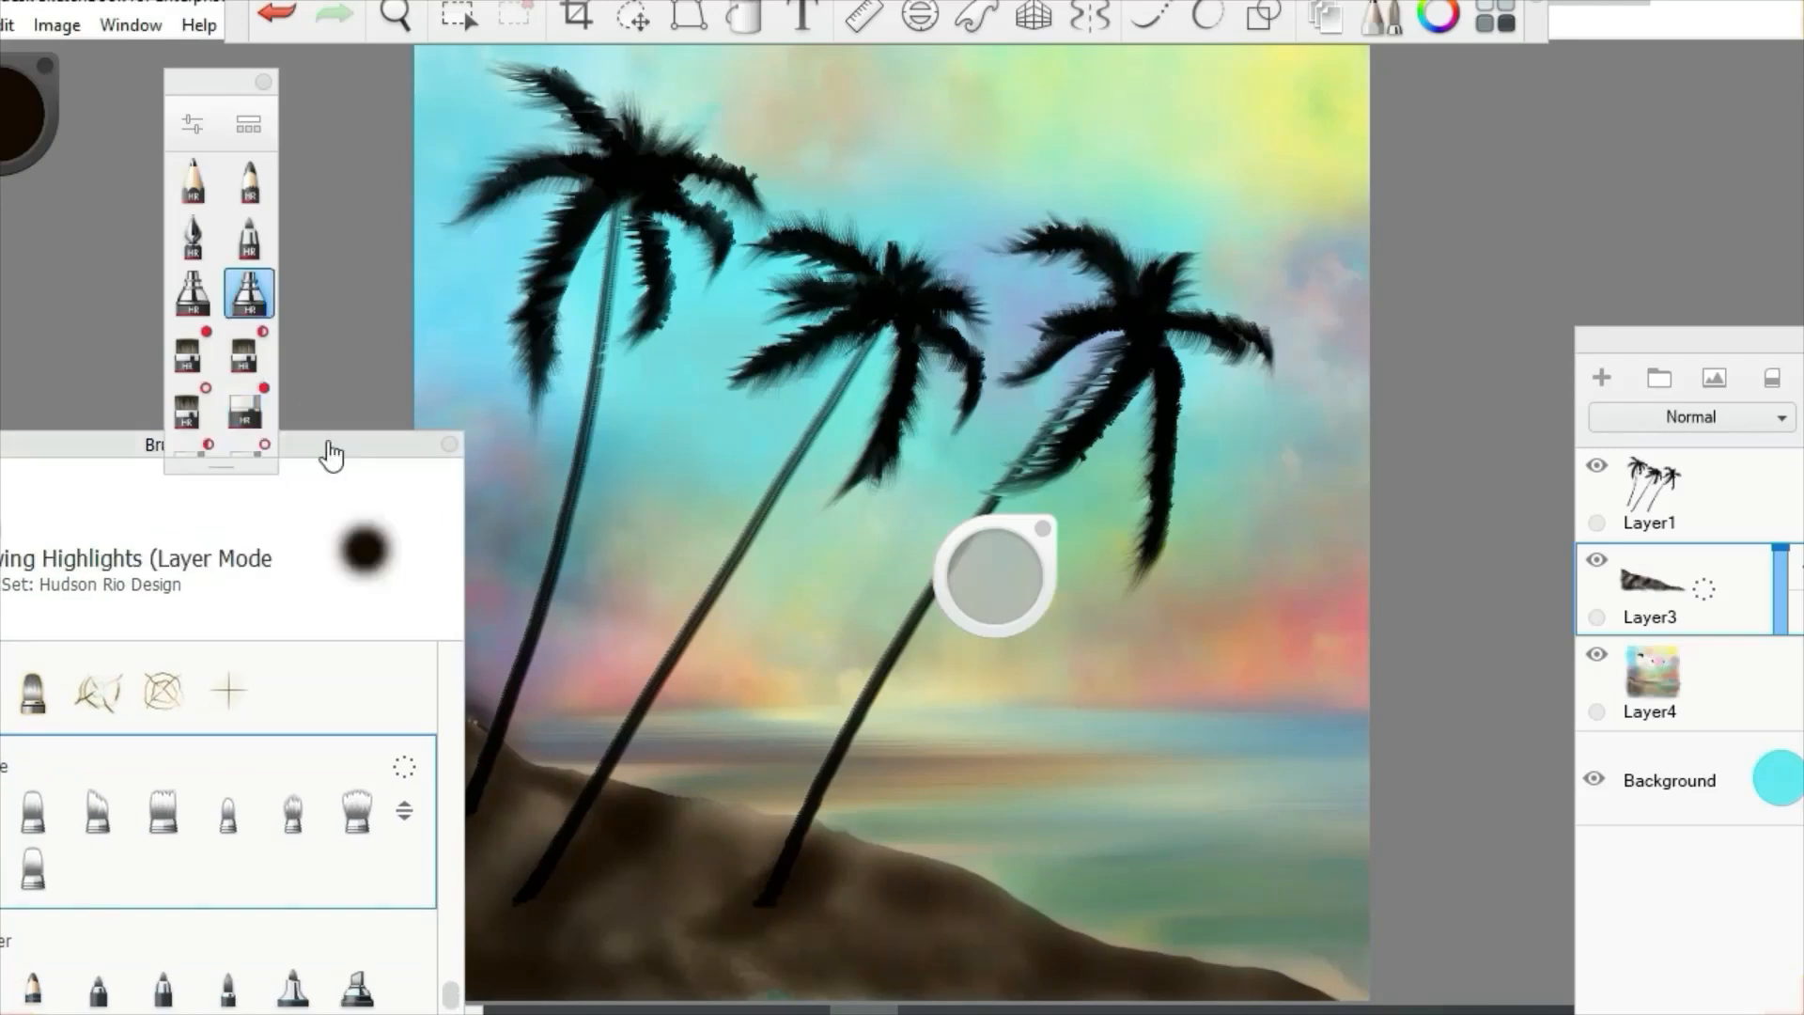
{"action": "left_click", "coordinate": [28, 103]}
{"action": "left_click", "coordinate": [60, 60]}
{"action": "mouse_move", "coordinate": [658, 879]}
{"action": "left_mouse_down"}
{"action": "mouse_move", "coordinate": [639, 827]}
{"action": "mouse_move", "coordinate": [519, 801]}
{"action": "left_mouse_up"}
{"action": "mouse_move", "coordinate": [714, 846]}
{"action": "left_mouse_down"}
{"action": "mouse_move", "coordinate": [1250, 982]}
{"action": "mouse_move", "coordinate": [1276, 947]}
{"action": "left_mouse_up"}
- Choose the Small Rigger brush from the Oils set in the Brush Library
{"action": "left_click_drag", "start_coordinate": [224, 594], "coordinate": [395, 315]}
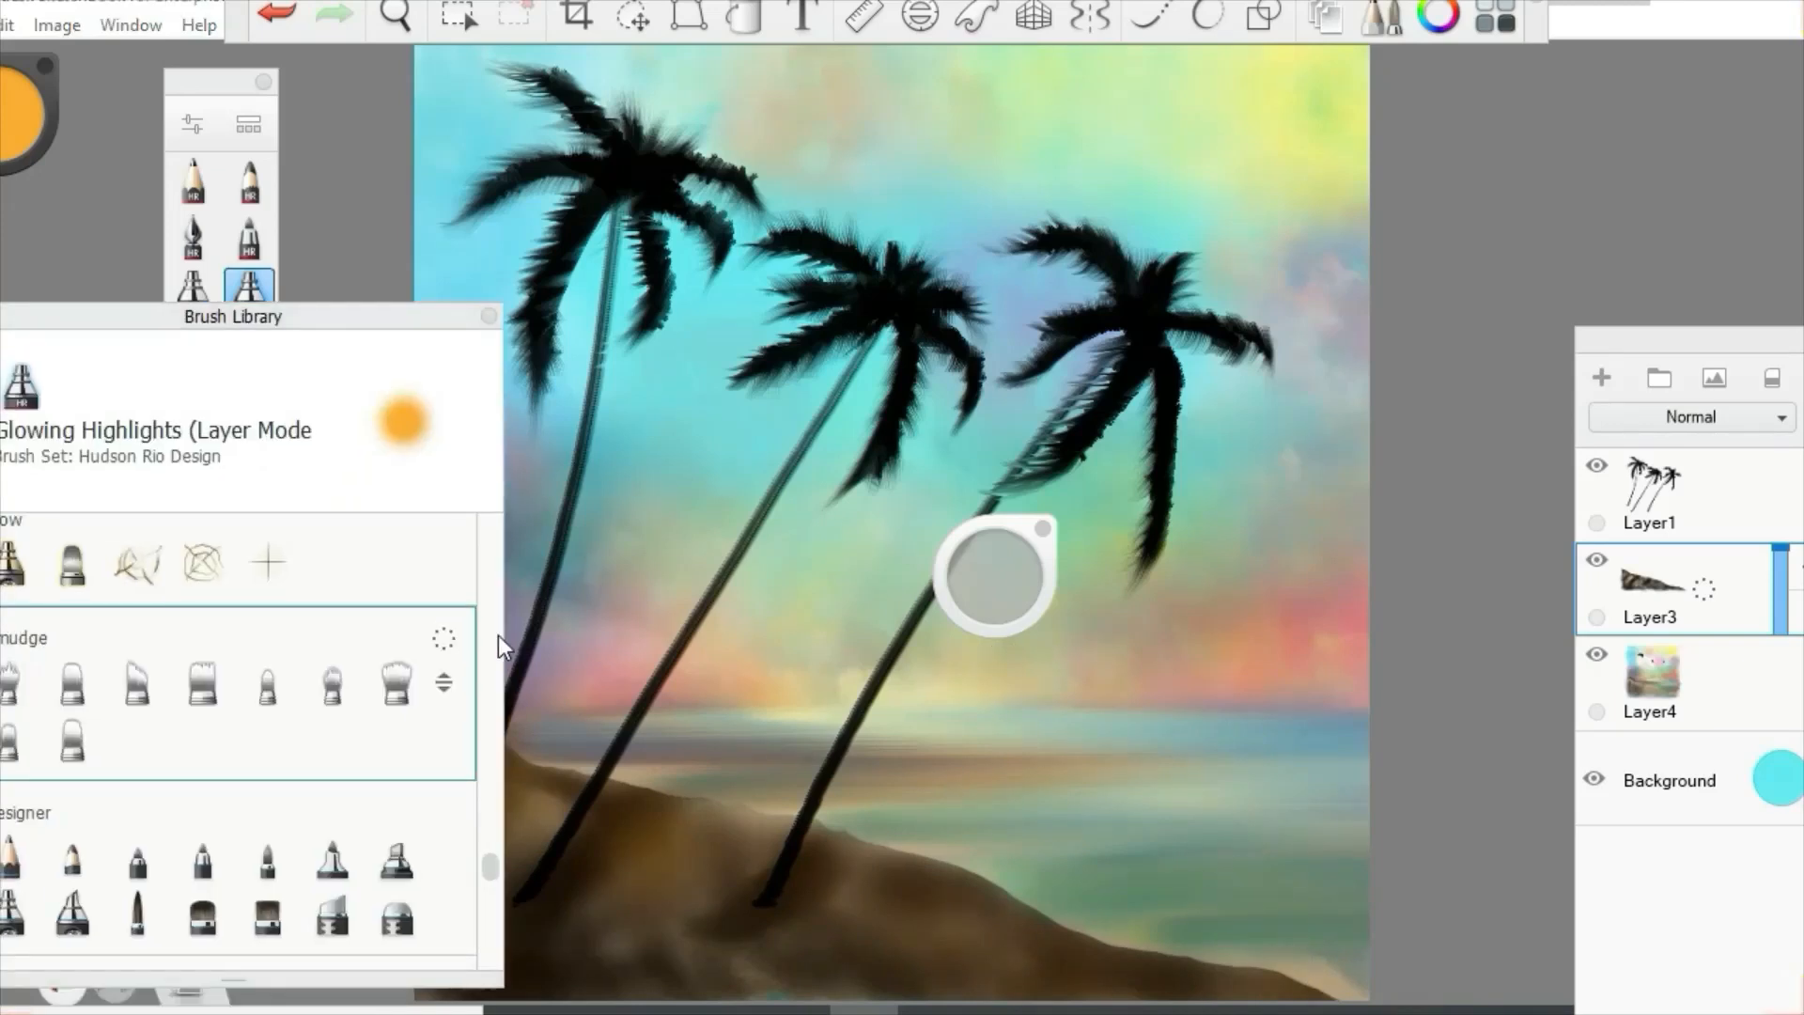
{"action": "scroll", "coordinate": [487, 788], "scroll_direction": "down", "scroll_amount": 10}
{"action": "left_click", "coordinate": [263, 858]}
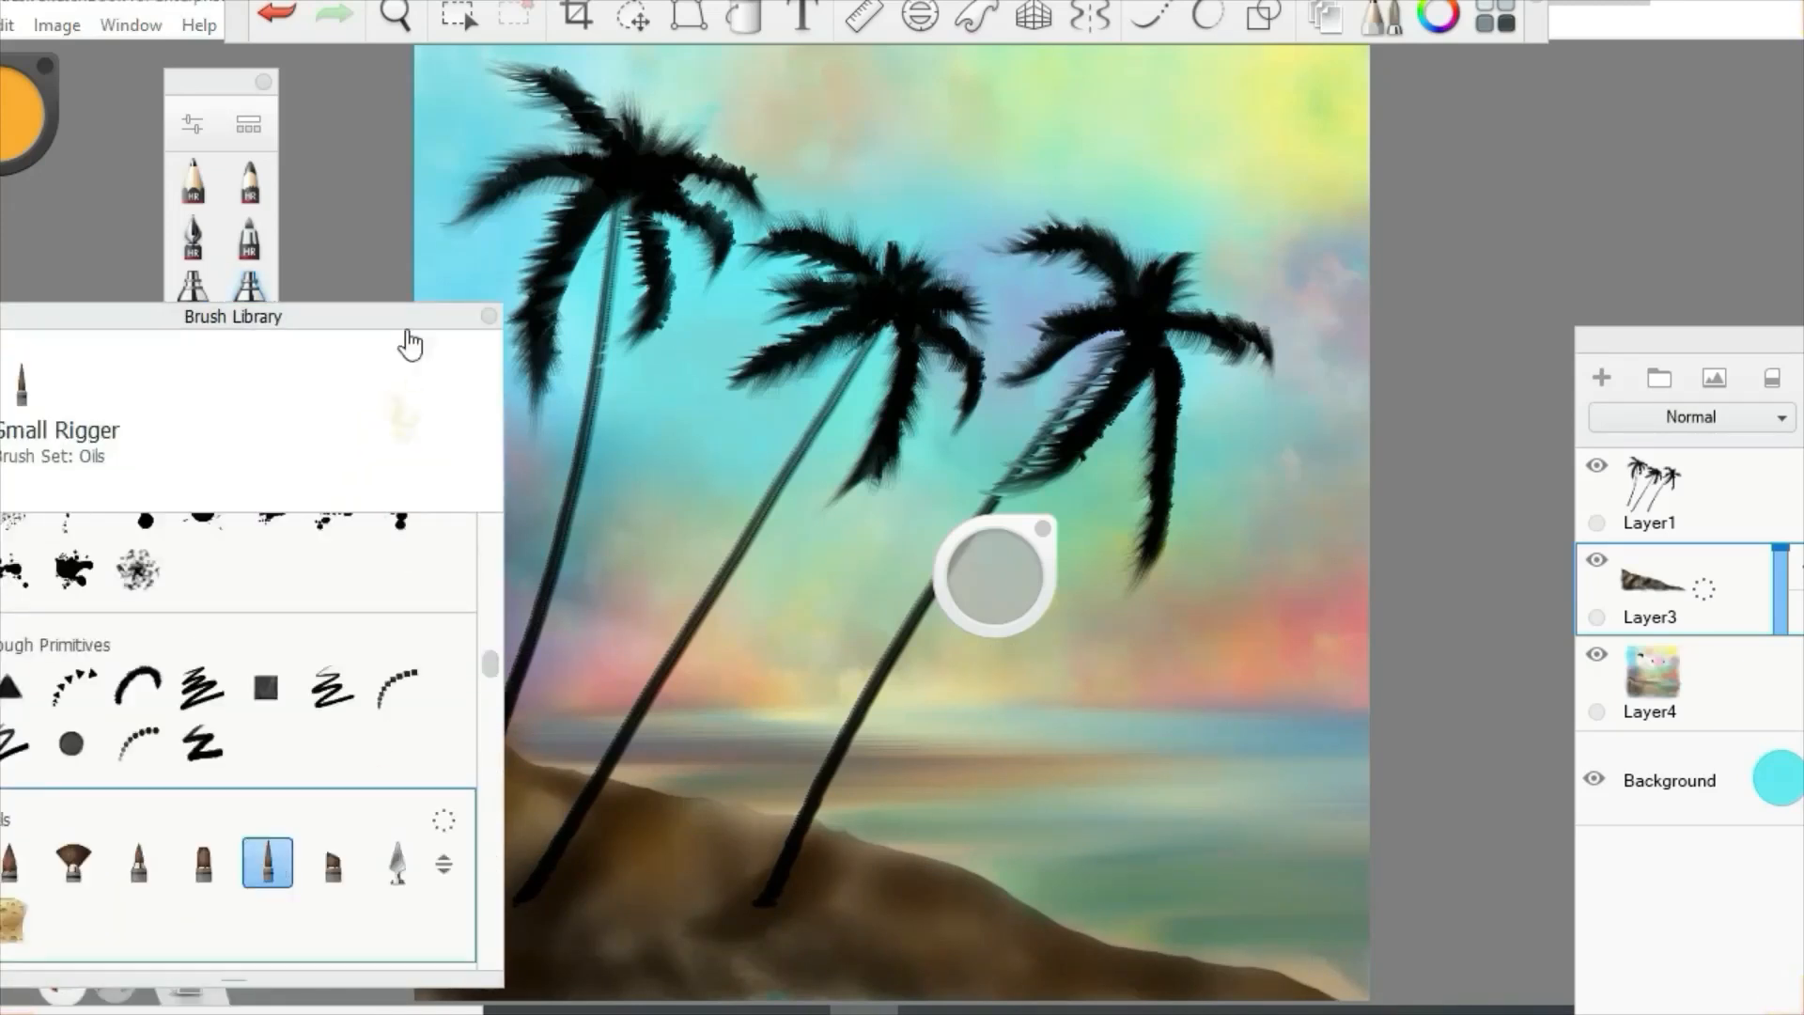
- Save the painting to the Desktop as a TIFF file named Beach
{"action": "left_click", "coordinate": [7, 25]}
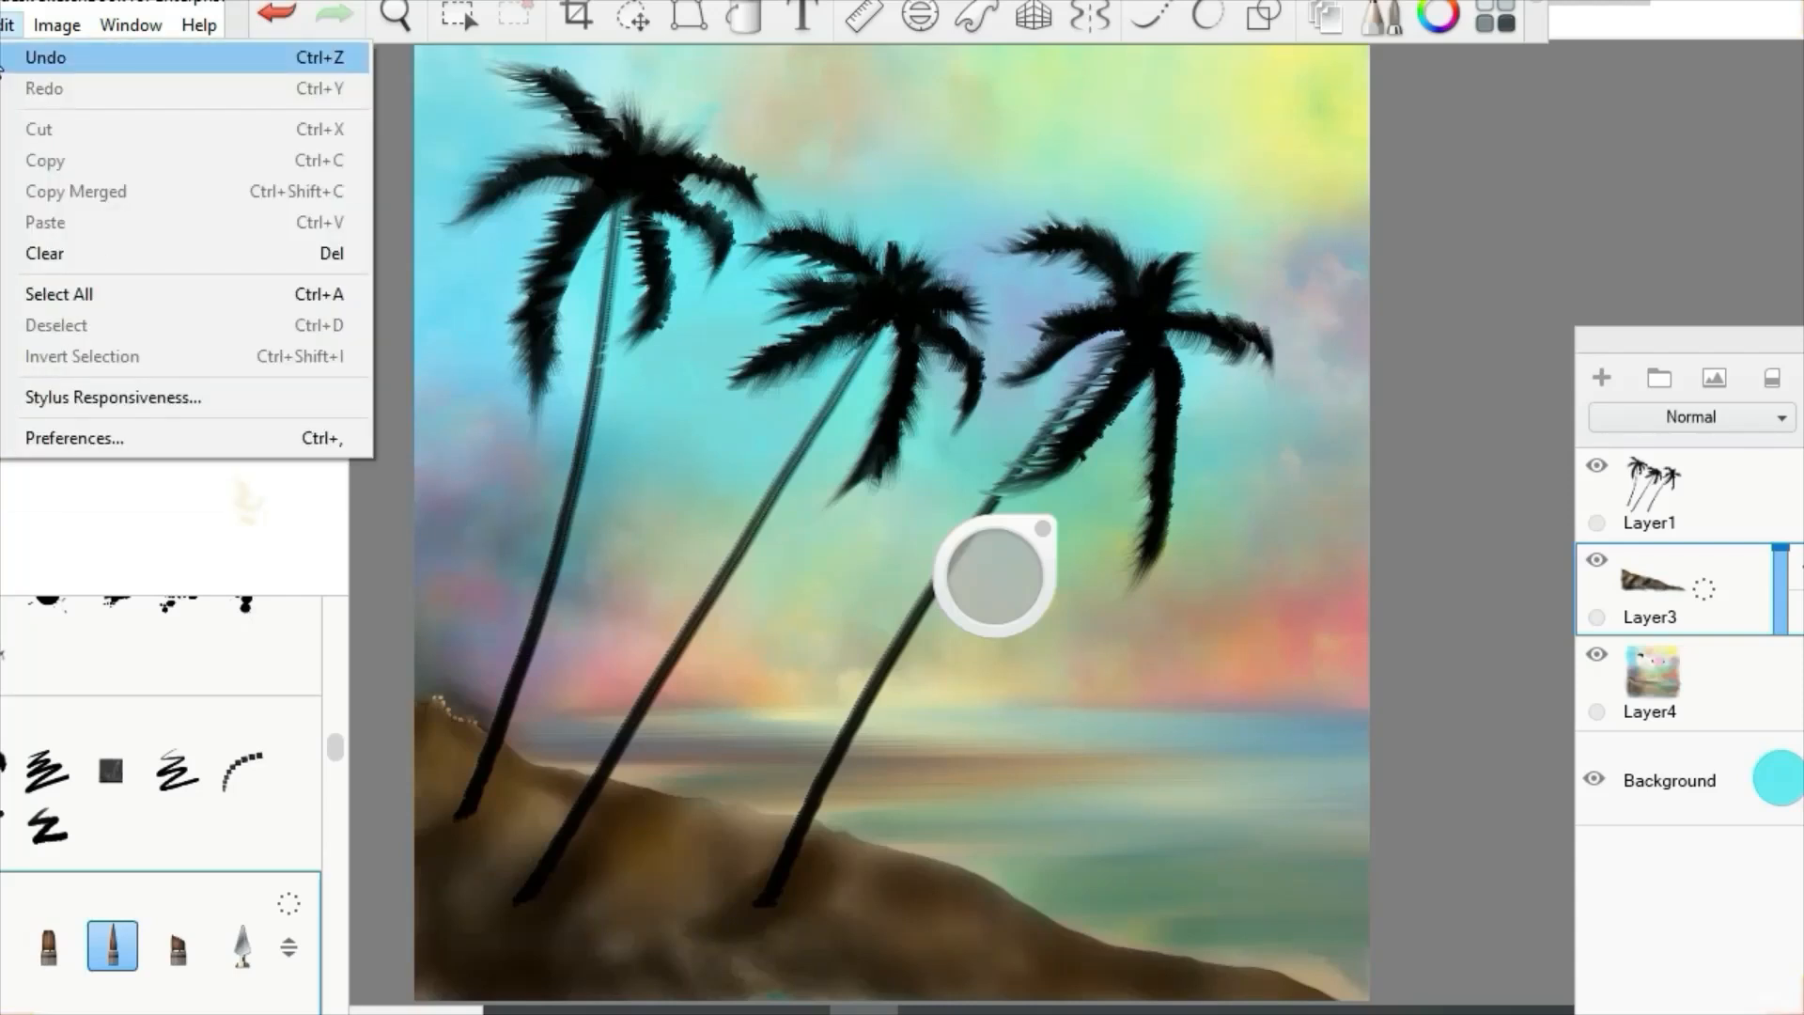
{"action": "left_click", "coordinate": [24, 182]}
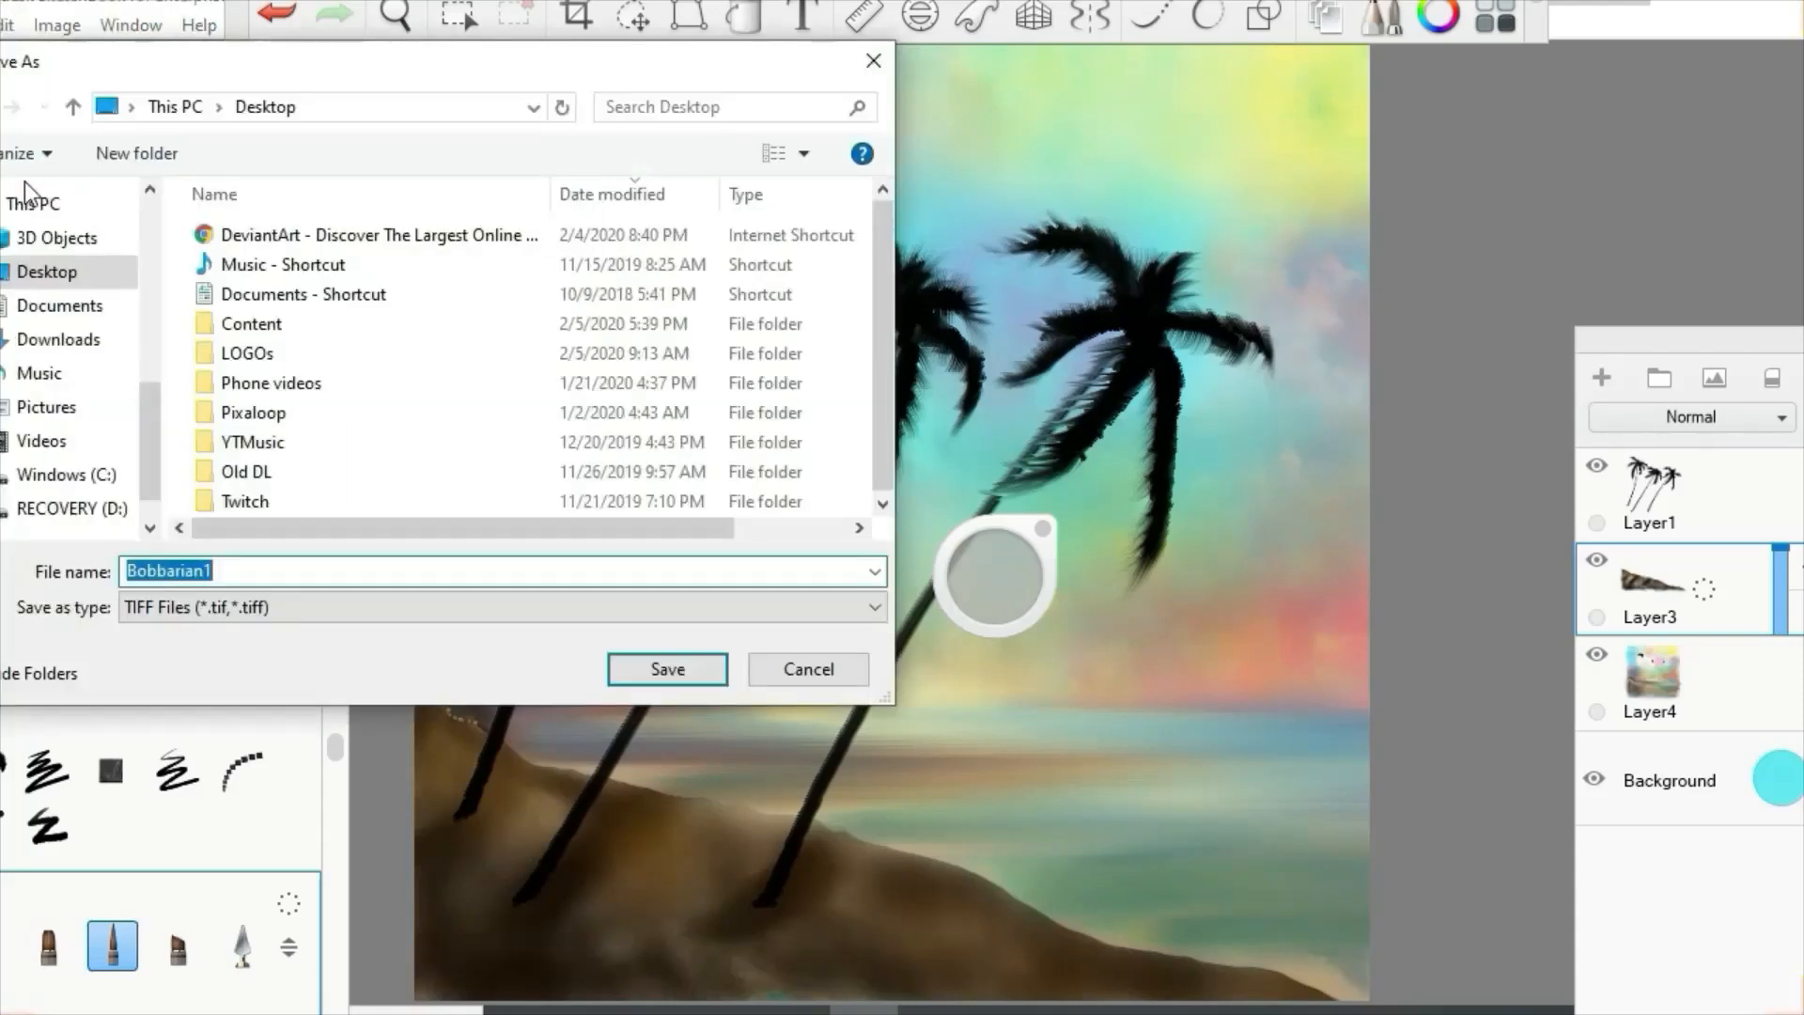
{"action": "key", "text": "BackSpace"}
{"action": "type", "text": "Beach"}
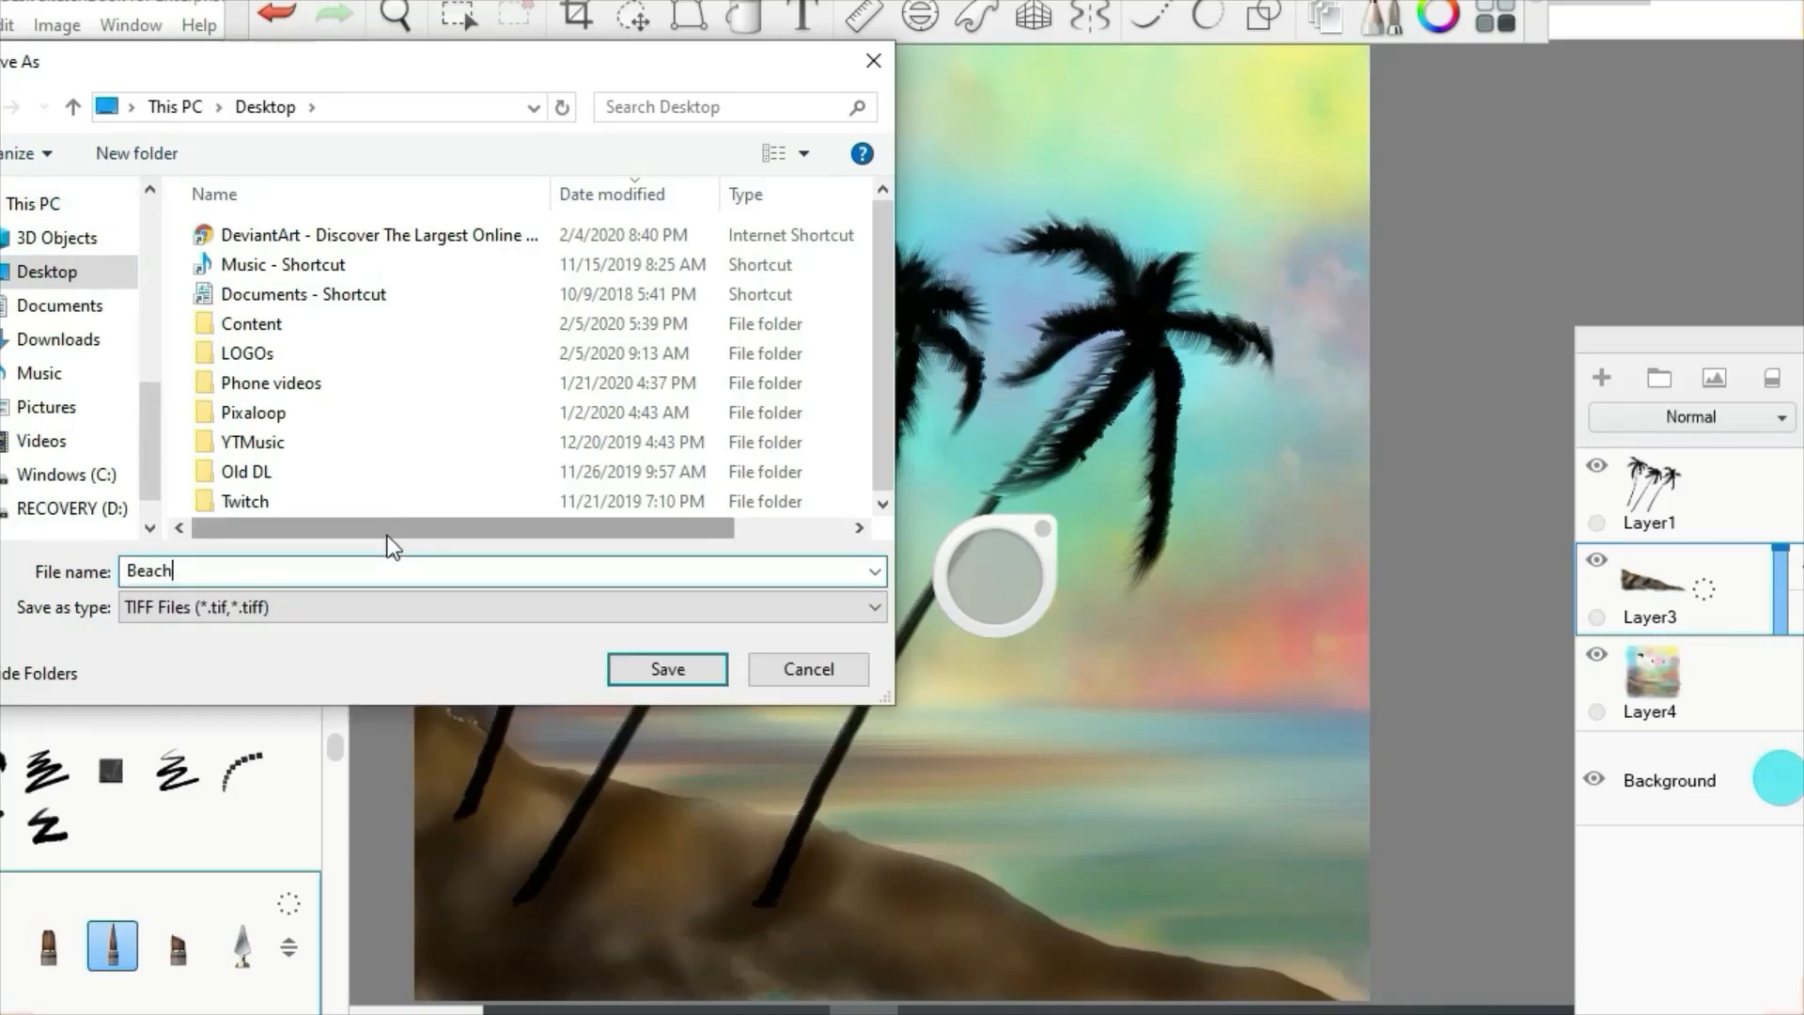
{"action": "left_click", "coordinate": [667, 669]}
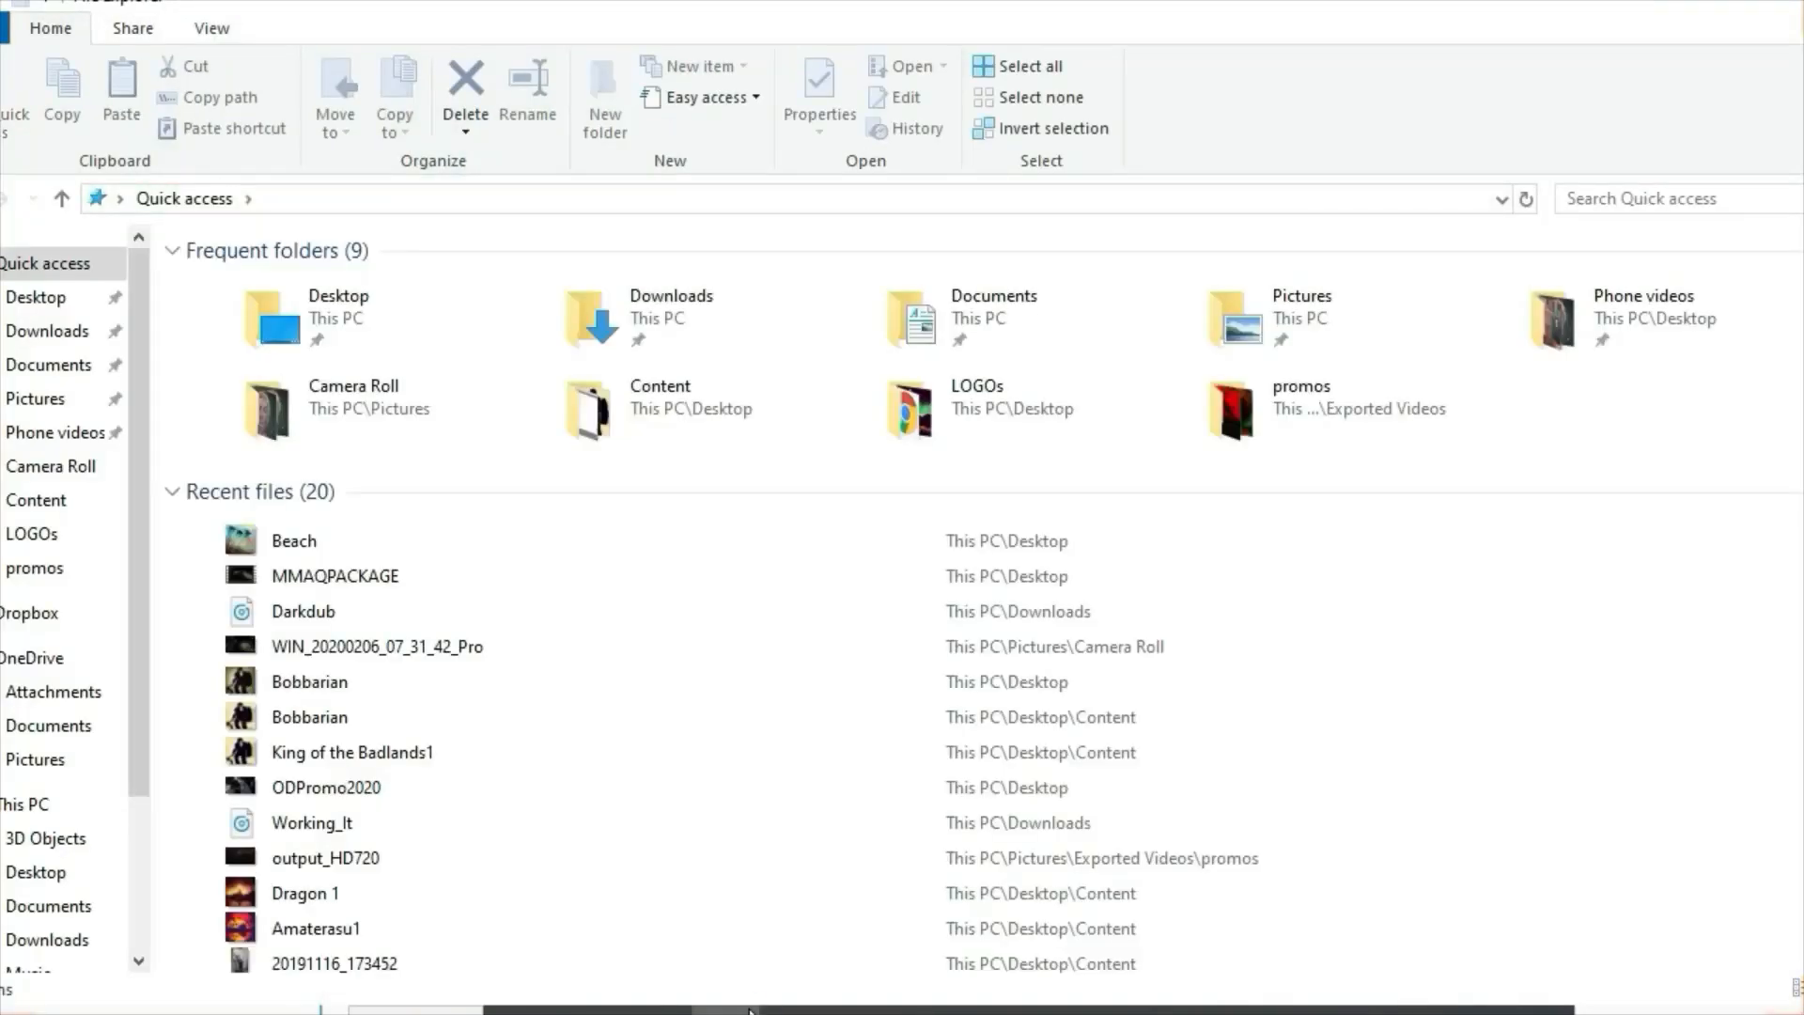
- Switch to File Explorer and open the recently saved Beach file with another program
{"action": "left_click", "coordinate": [274, 543]}
{"action": "right_click", "coordinate": [274, 543]}
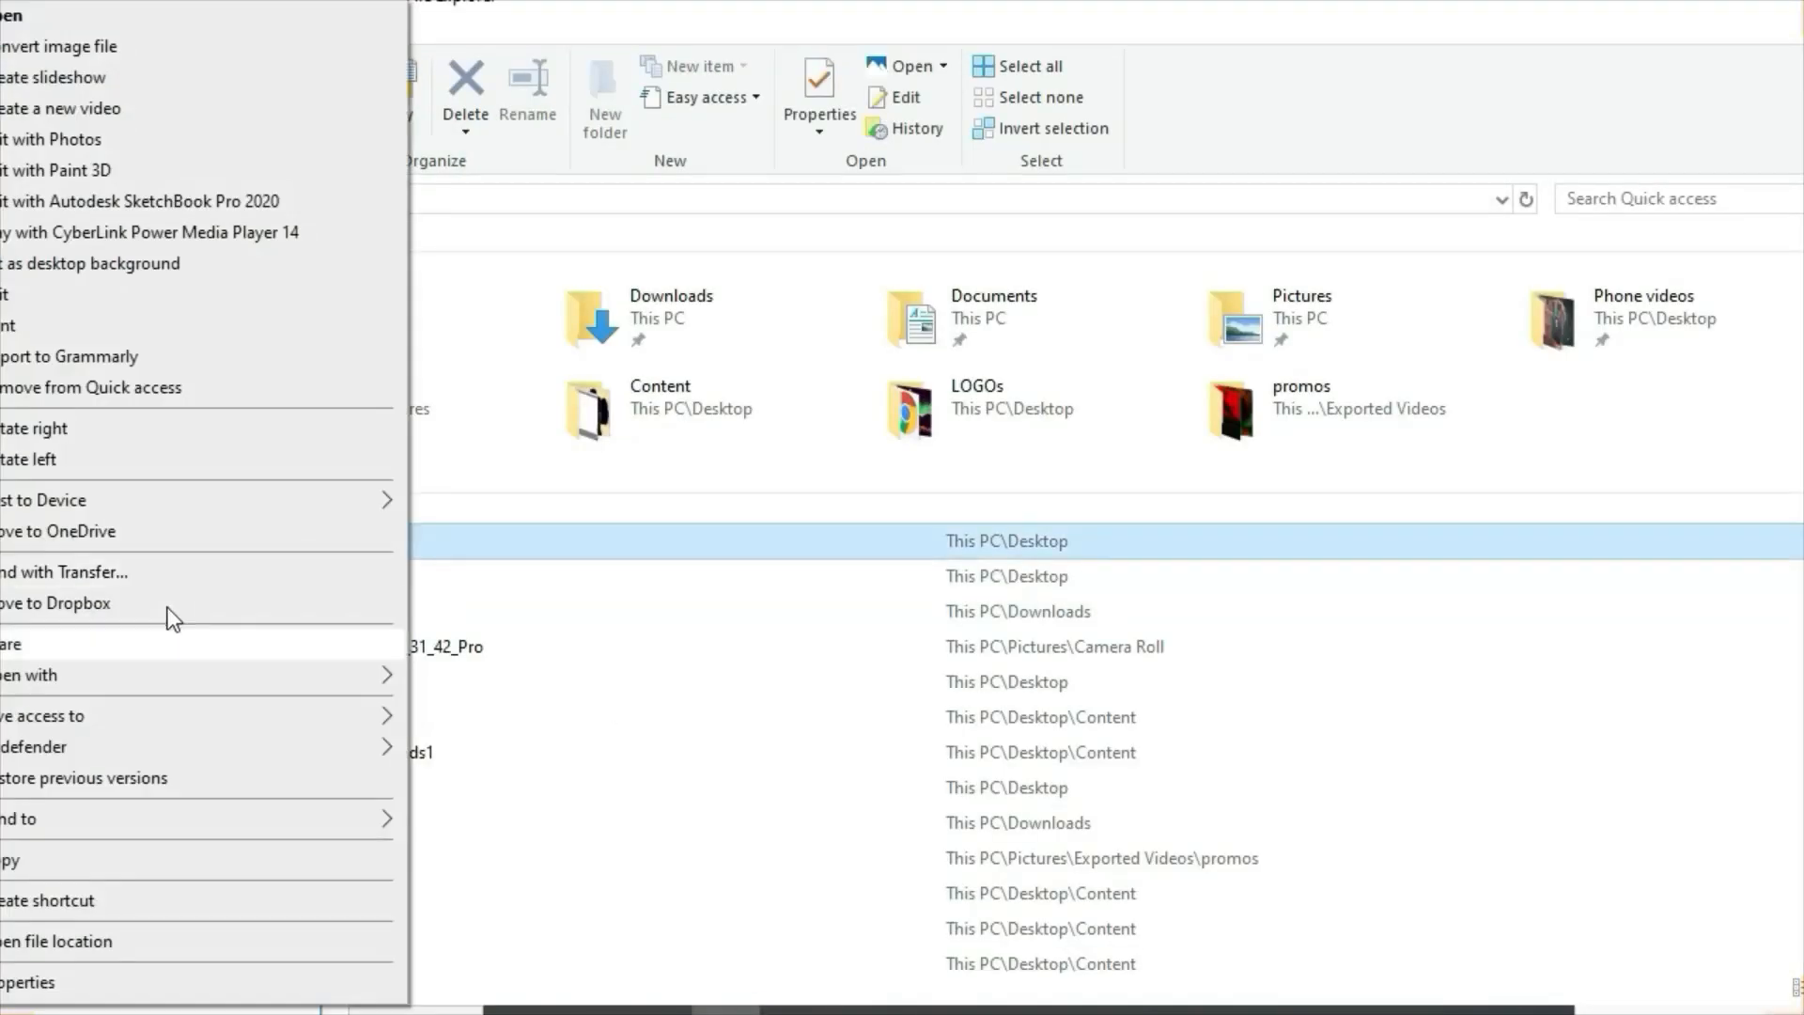
{"action": "left_click", "coordinate": [466, 678]}
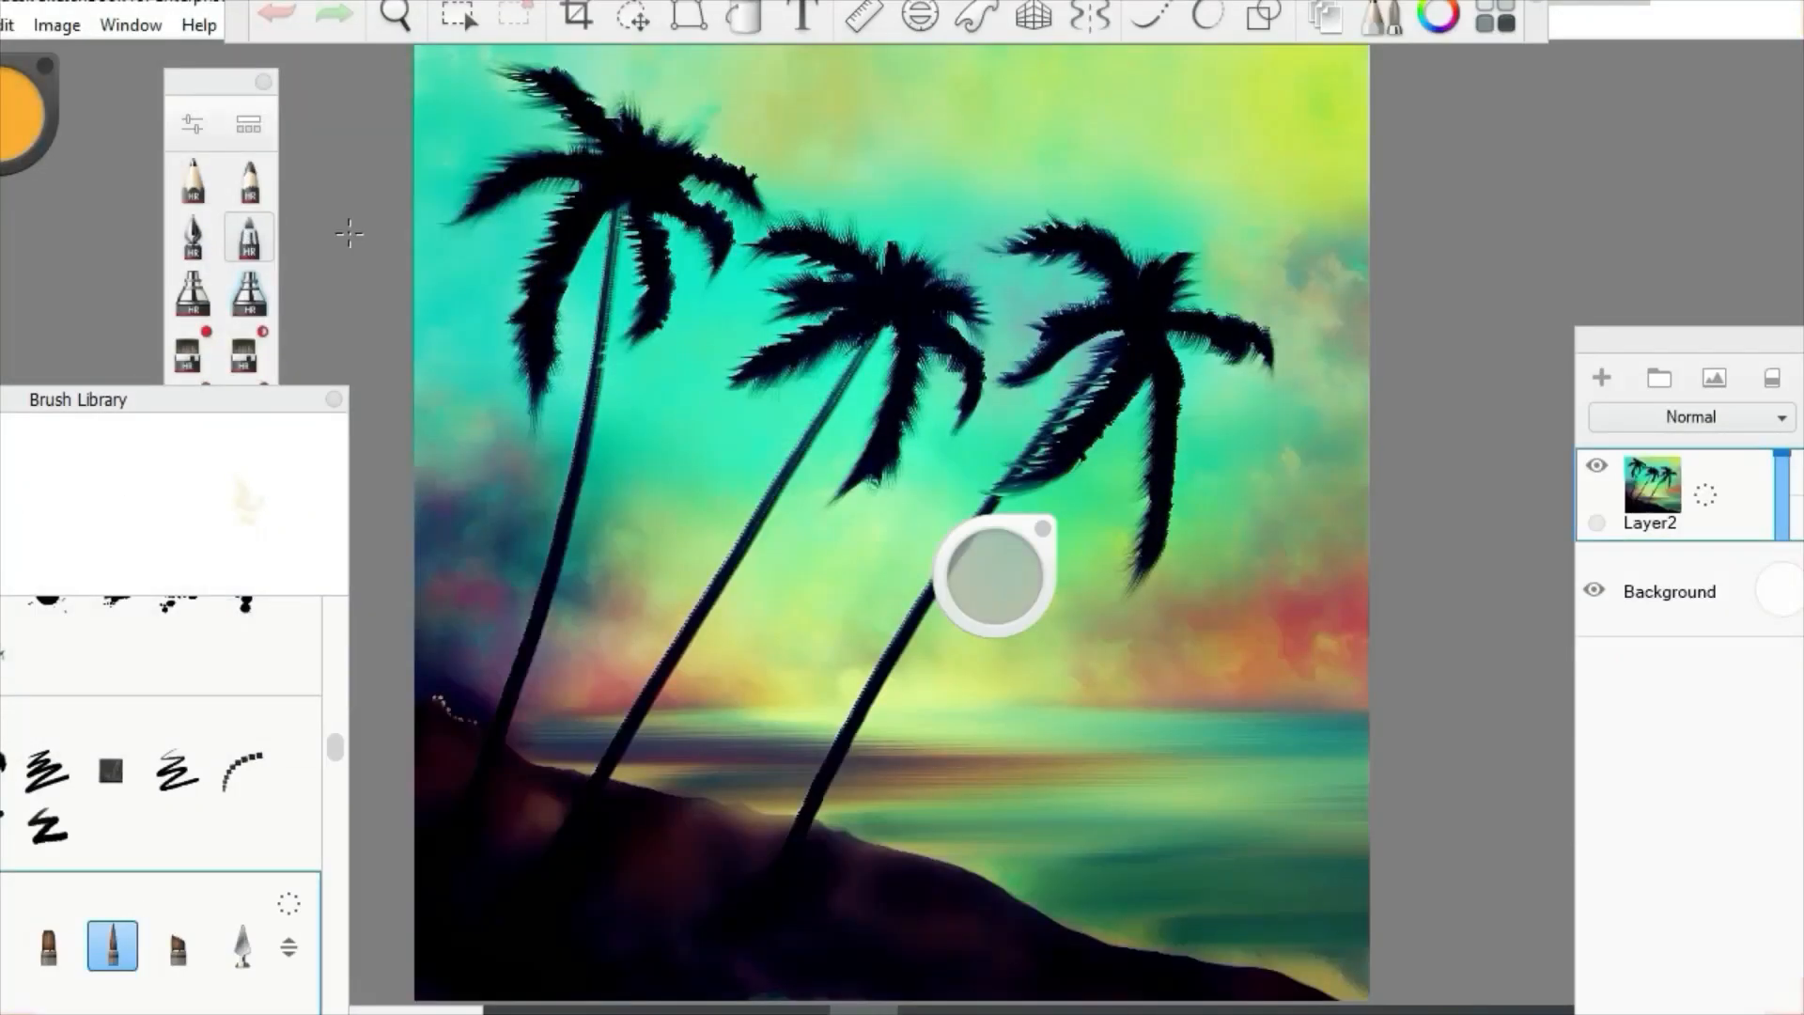
- Choose the Synthetic Spill brush from the Splatz set, set the colour to black and adjust the brush size with test dabs
{"action": "left_click_drag", "start_coordinate": [1010, 539], "coordinate": [1565, 184]}
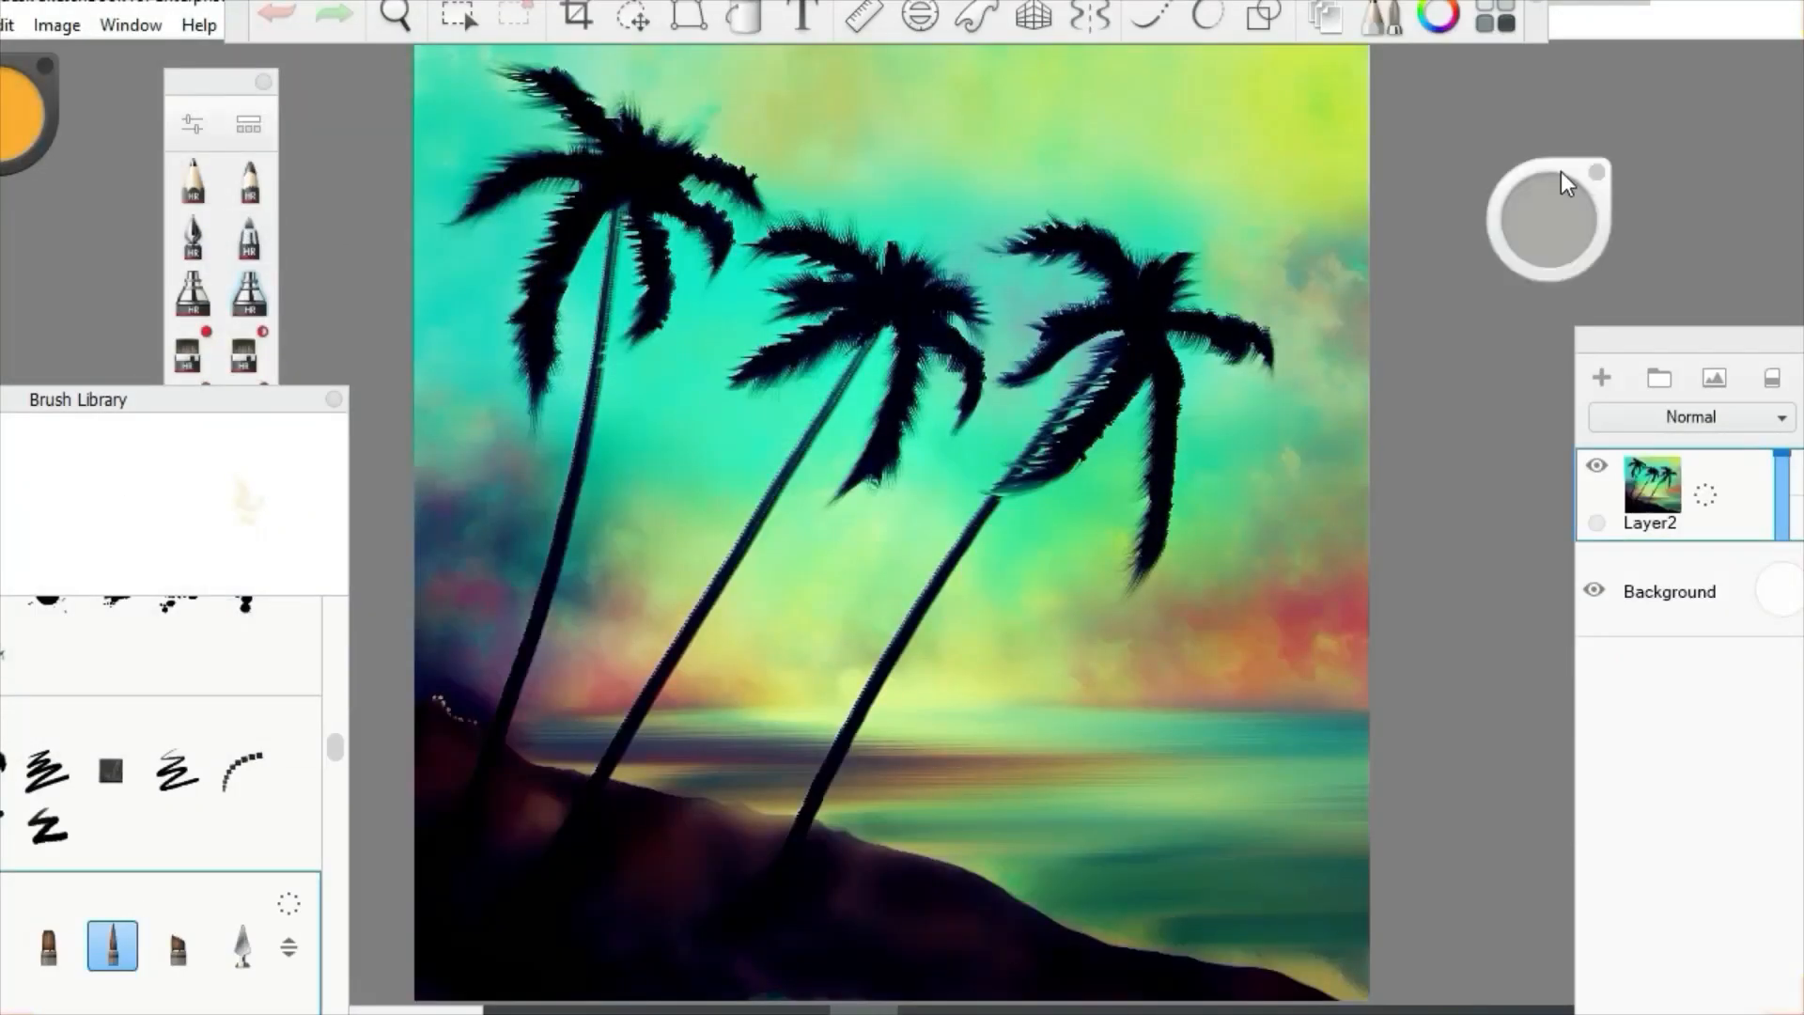
{"action": "left_click", "coordinate": [181, 416]}
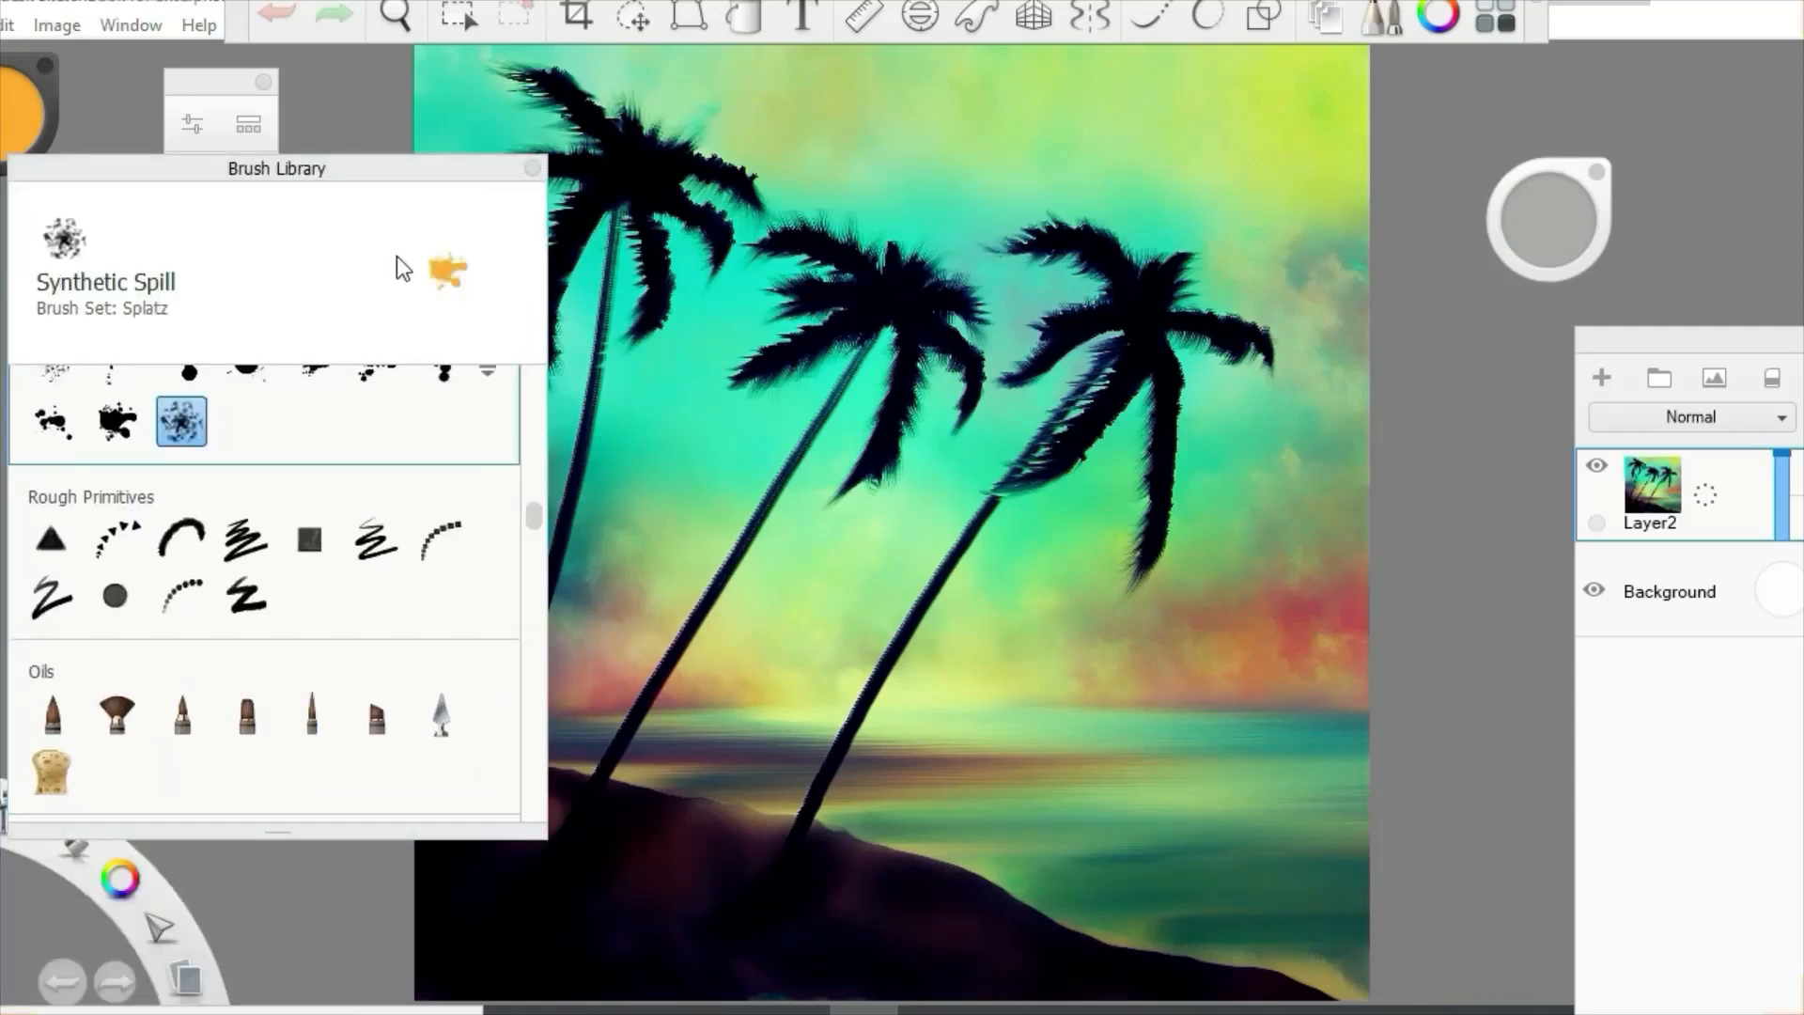
{"action": "left_click", "coordinate": [13, 136]}
{"action": "left_click", "coordinate": [13, 200]}
{"action": "left_click", "coordinate": [695, 810]}
{"action": "left_click", "coordinate": [277, 15]}
{"action": "left_click_drag", "start_coordinate": [1560, 230], "coordinate": [1233, 230]}
{"action": "left_click", "coordinate": [439, 673]}
{"action": "key", "text": "ctrl+z"}
- Dab black leafy foliage texture over the whole slope and along its upper edge down to the water
{"action": "left_click", "coordinate": [442, 792]}
{"action": "left_click", "coordinate": [423, 777]}
{"action": "mouse_move", "coordinate": [505, 795]}
{"action": "left_mouse_down"}
{"action": "mouse_move", "coordinate": [550, 797]}
{"action": "mouse_move", "coordinate": [490, 876]}
{"action": "left_mouse_up"}
{"action": "mouse_move", "coordinate": [674, 810]}
{"action": "left_mouse_down"}
{"action": "mouse_move", "coordinate": [665, 857]}
{"action": "mouse_move", "coordinate": [625, 885]}
{"action": "left_mouse_up"}
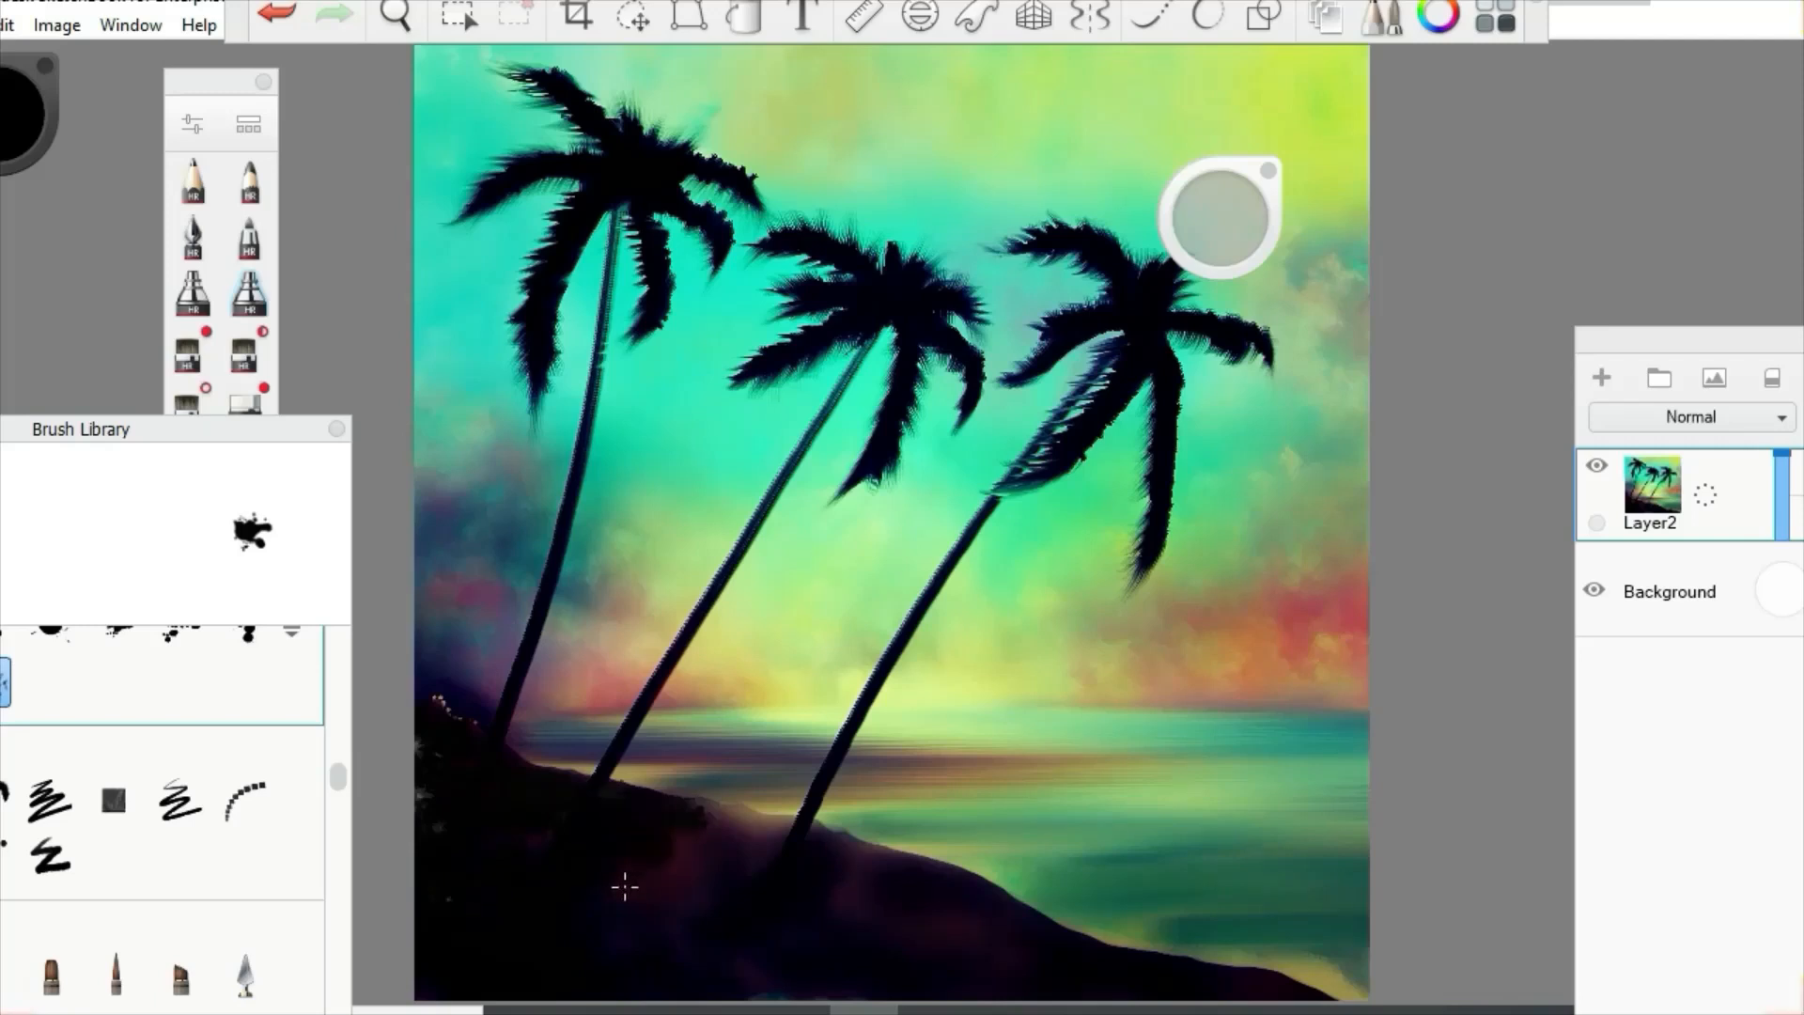
{"action": "mouse_move", "coordinate": [707, 814]}
{"action": "left_mouse_down"}
{"action": "mouse_move", "coordinate": [792, 829]}
{"action": "mouse_move", "coordinate": [677, 842]}
{"action": "mouse_move", "coordinate": [704, 876]}
{"action": "left_mouse_up"}
{"action": "left_click_drag", "start_coordinate": [839, 868], "coordinate": [827, 837]}
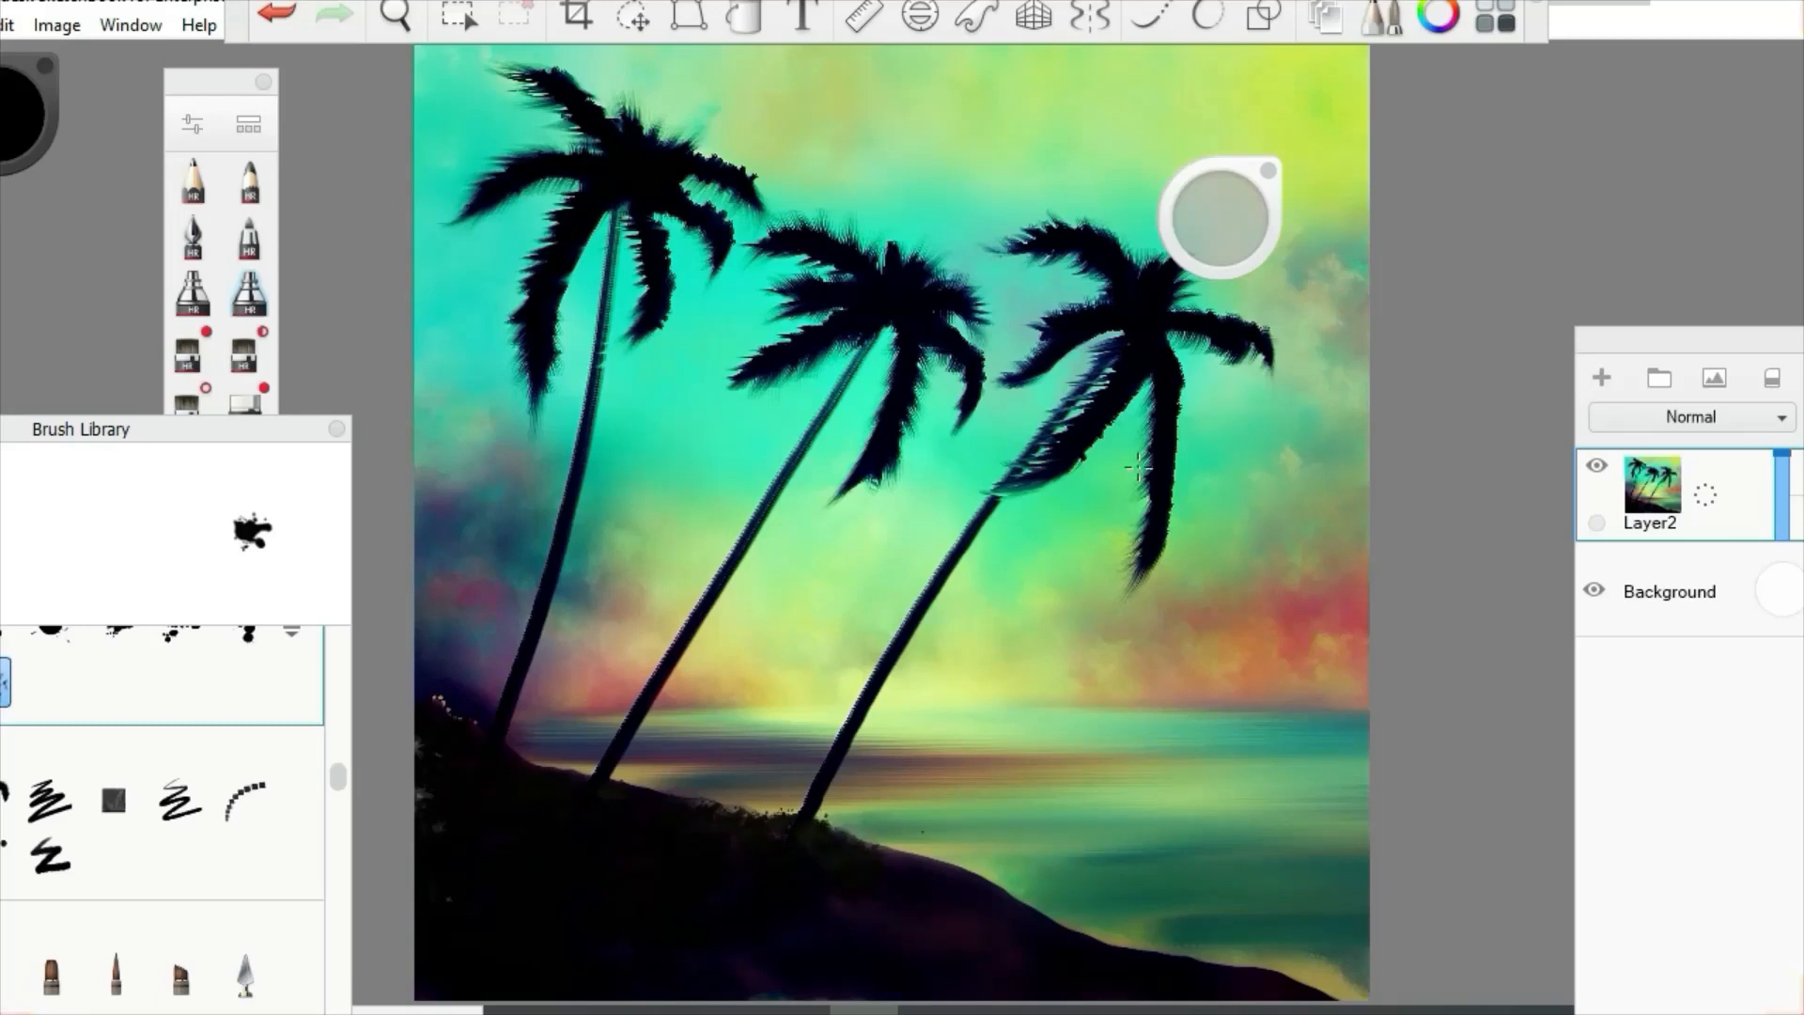
{"action": "left_click_drag", "start_coordinate": [908, 877], "coordinate": [950, 906]}
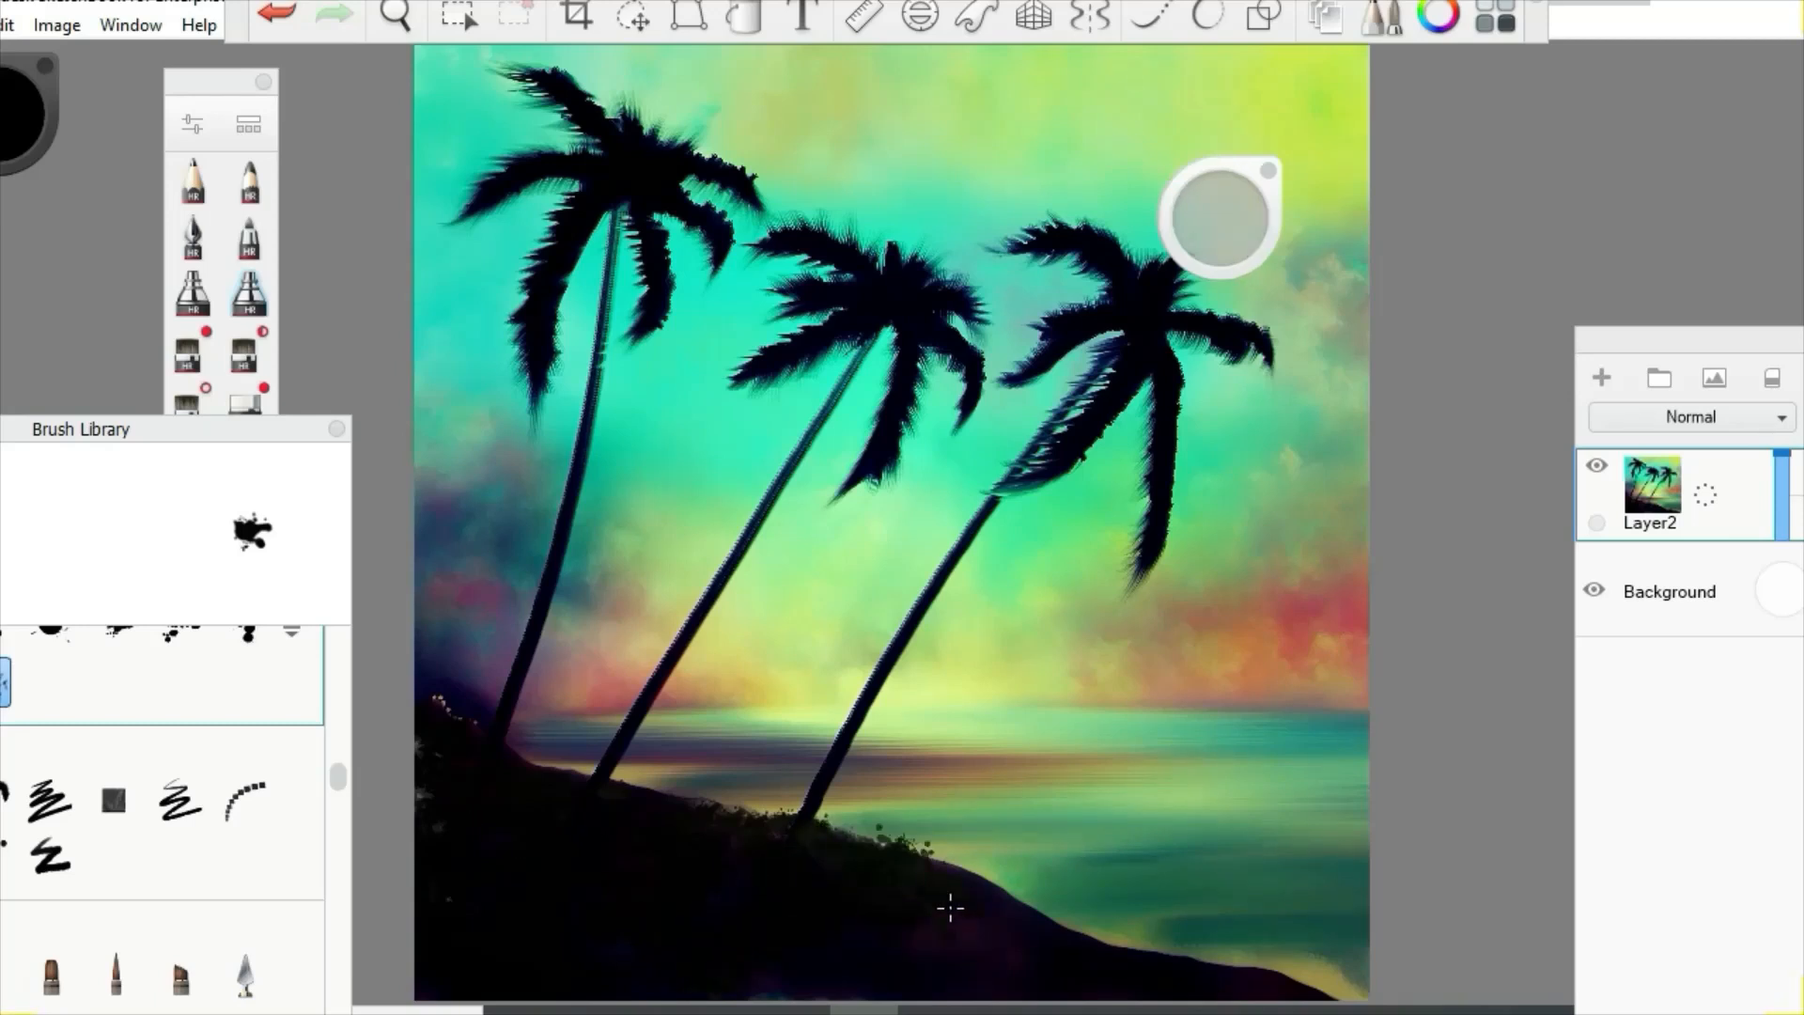
{"action": "mouse_move", "coordinate": [1027, 952]}
{"action": "left_mouse_down"}
{"action": "mouse_move", "coordinate": [1096, 978]}
{"action": "mouse_move", "coordinate": [1208, 978]}
{"action": "mouse_move", "coordinate": [1100, 972]}
{"action": "left_mouse_up"}
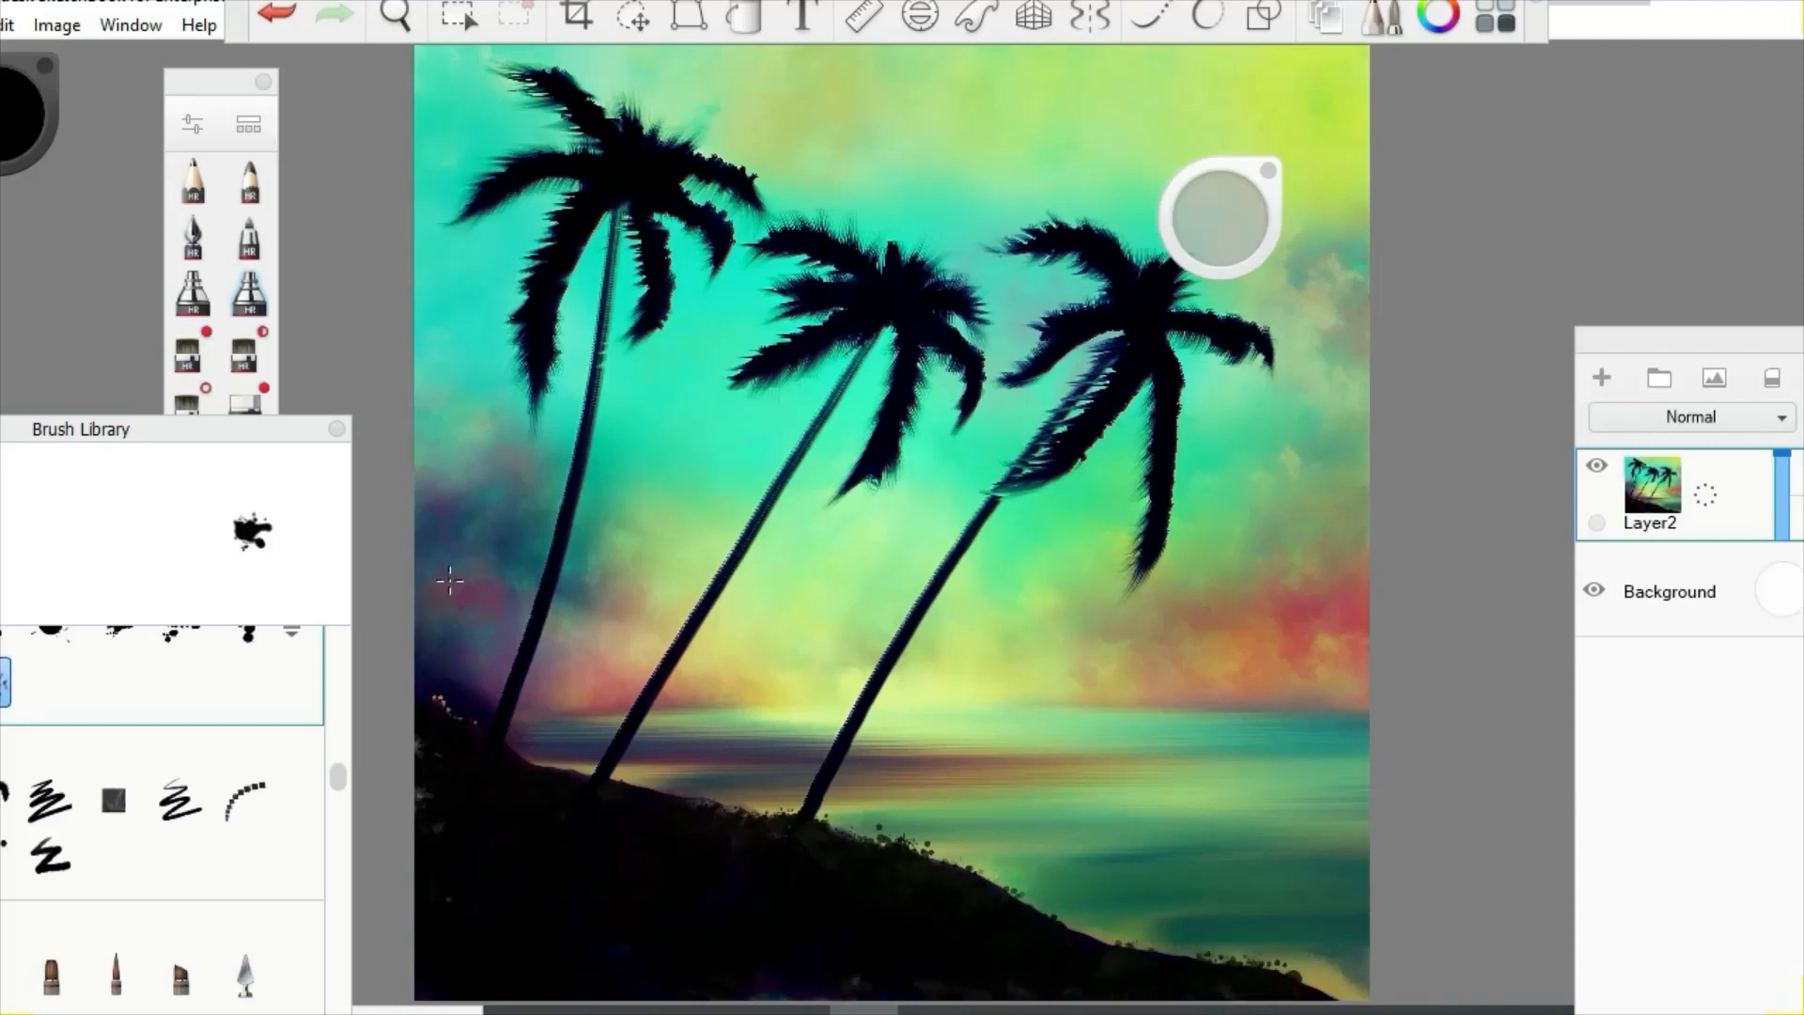
- Paint black grass tufts along the slope's upper edge and around the trunk bases with the grass brush from Mulls Custom Environment
{"action": "left_click_drag", "start_coordinate": [333, 426], "coordinate": [576, 256]}
{"action": "left_click_drag", "start_coordinate": [588, 598], "coordinate": [590, 562]}
{"action": "left_click", "coordinate": [360, 549]}
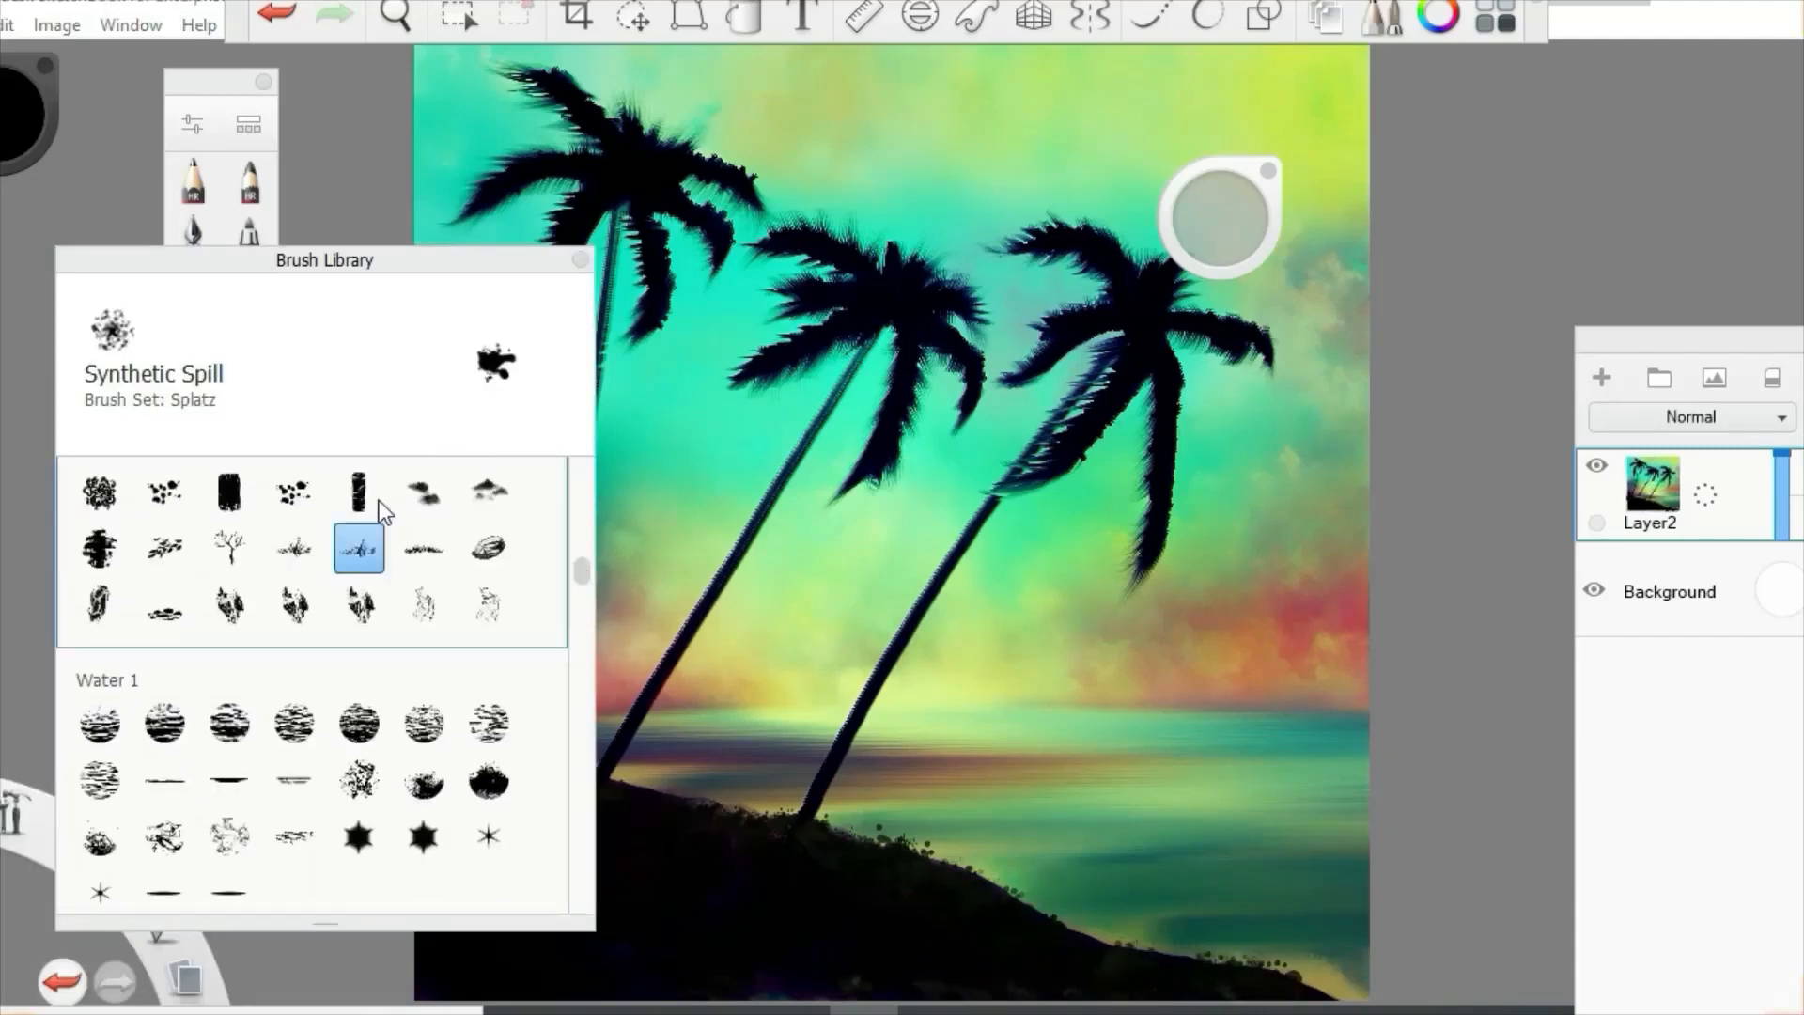
{"action": "left_click_drag", "start_coordinate": [421, 260], "coordinate": [157, 511]}
{"action": "mouse_move", "coordinate": [583, 768]}
{"action": "left_mouse_down"}
{"action": "mouse_move", "coordinate": [816, 836]}
{"action": "mouse_move", "coordinate": [770, 825]}
{"action": "mouse_move", "coordinate": [763, 846]}
{"action": "mouse_move", "coordinate": [611, 789]}
{"action": "left_mouse_up"}
{"action": "left_click_drag", "start_coordinate": [1226, 235], "coordinate": [1229, 221]}
{"action": "mouse_move", "coordinate": [1325, 987]}
{"action": "left_mouse_down"}
{"action": "mouse_move", "coordinate": [1218, 962]}
{"action": "mouse_move", "coordinate": [1087, 974]}
{"action": "mouse_move", "coordinate": [883, 879]}
{"action": "left_mouse_up"}
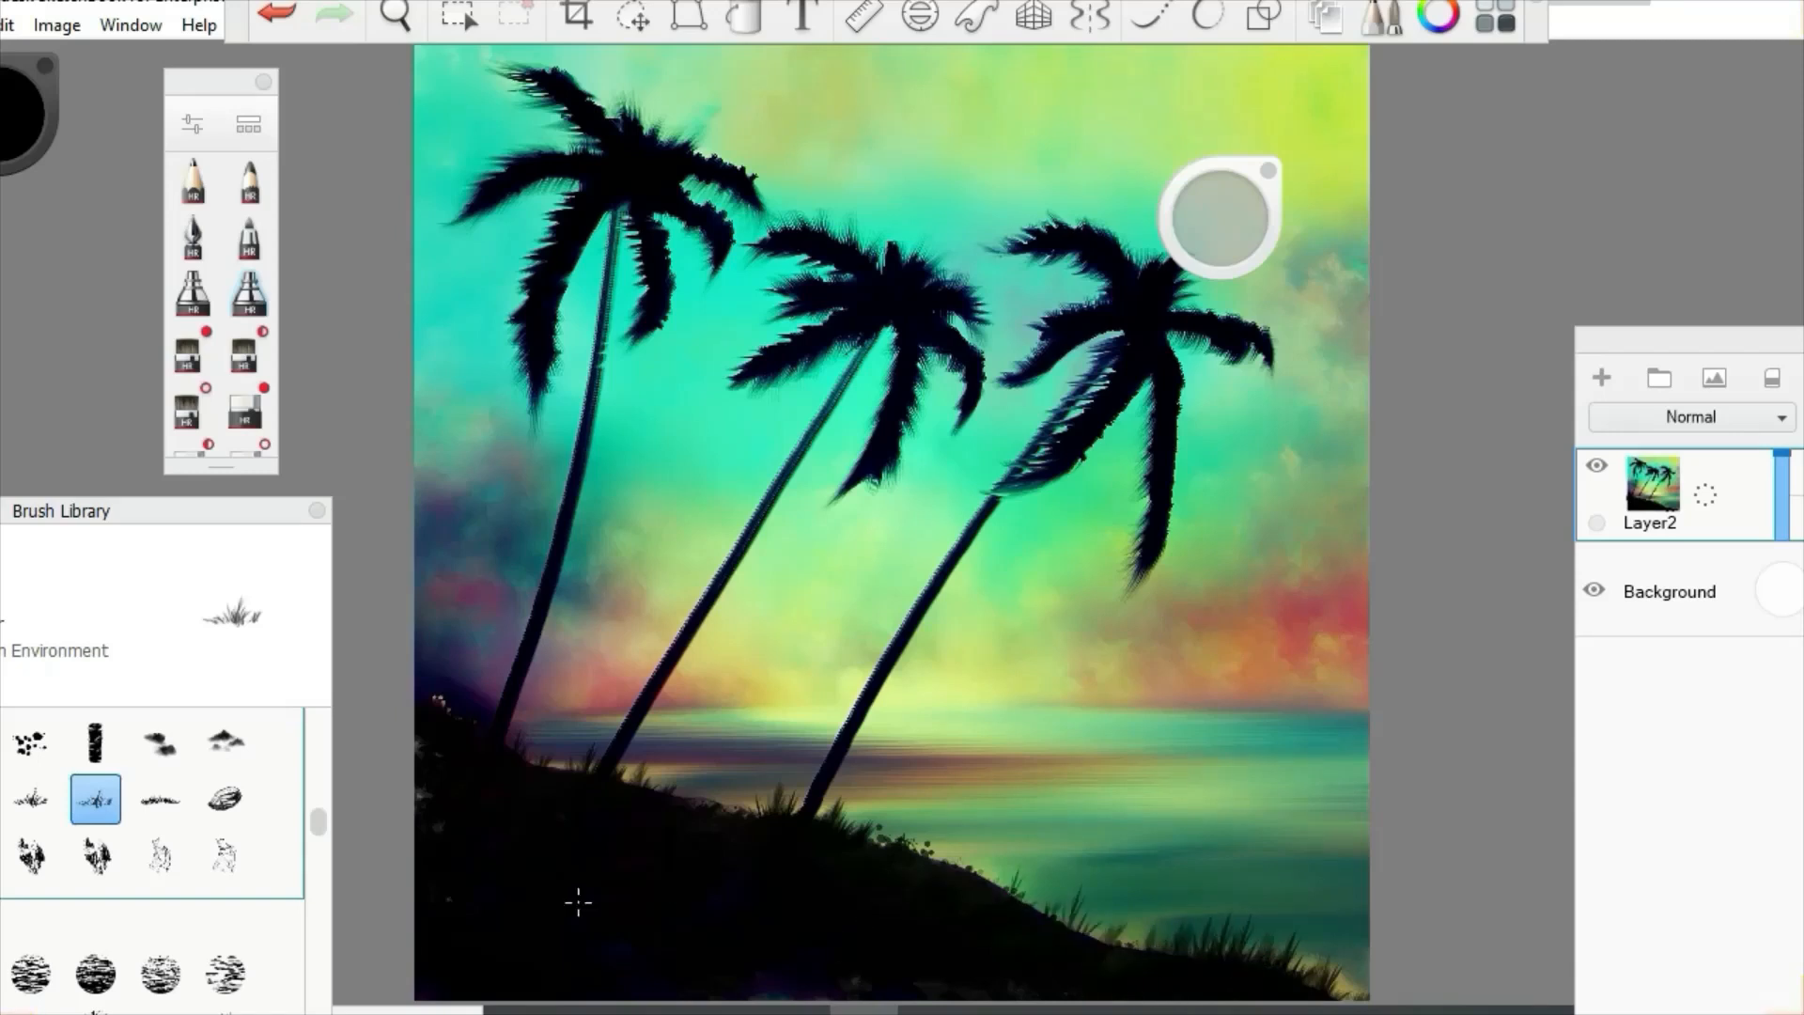
- Choose the Mulls Smear Mix Rough Brush, set a dark brown colour and tune its size with test strokes on the first trunk
{"action": "left_click_drag", "start_coordinate": [1227, 171], "coordinate": [1618, 143]}
{"action": "left_click", "coordinate": [257, 523]}
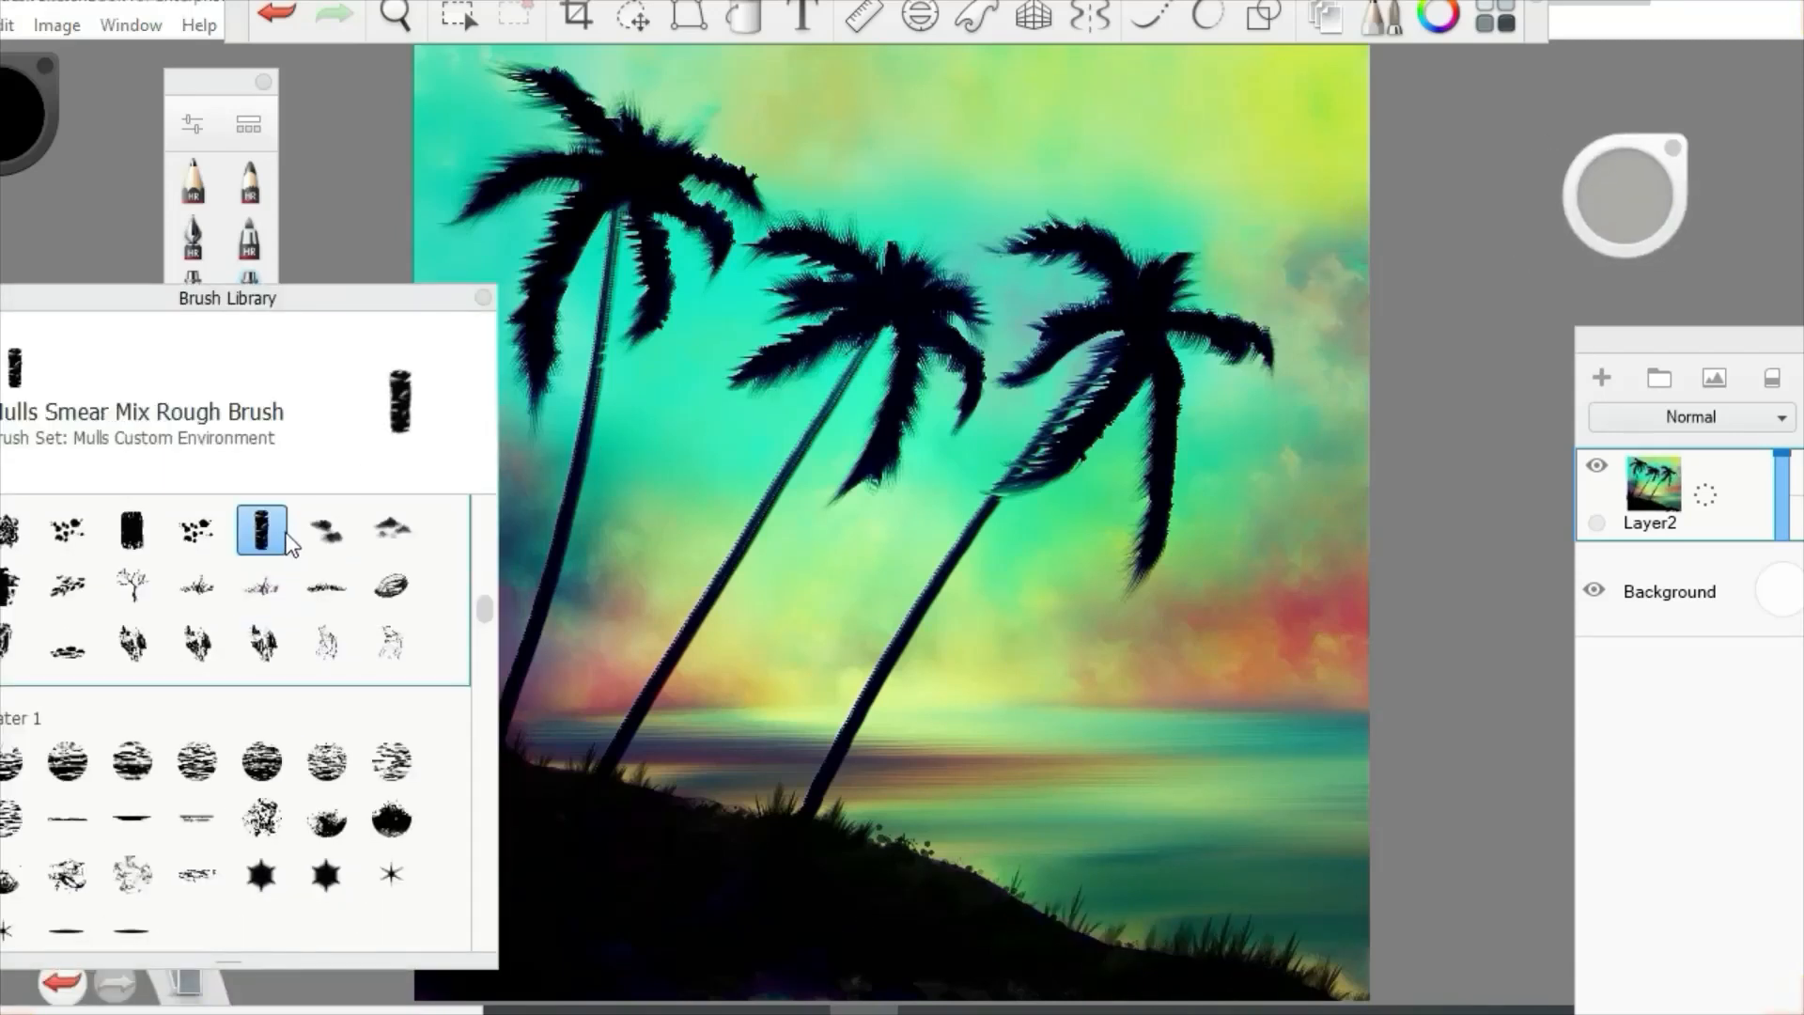
{"action": "left_click_drag", "start_coordinate": [304, 475], "coordinate": [296, 529]}
{"action": "left_click", "coordinate": [34, 122]}
{"action": "left_click", "coordinate": [44, 167]}
{"action": "left_click_drag", "start_coordinate": [1610, 198], "coordinate": [1408, 193]}
{"action": "left_click", "coordinate": [276, 14]}
{"action": "left_click_drag", "start_coordinate": [493, 747], "coordinate": [508, 715]}
{"action": "left_click", "coordinate": [276, 14]}
{"action": "left_click_drag", "start_coordinate": [1412, 197], "coordinate": [1400, 198]}
- Paint rough dark brown bark texture on the palm trunks, trying the straight Line tool as well as freehand strokes
{"action": "left_click_drag", "start_coordinate": [493, 747], "coordinate": [550, 582]}
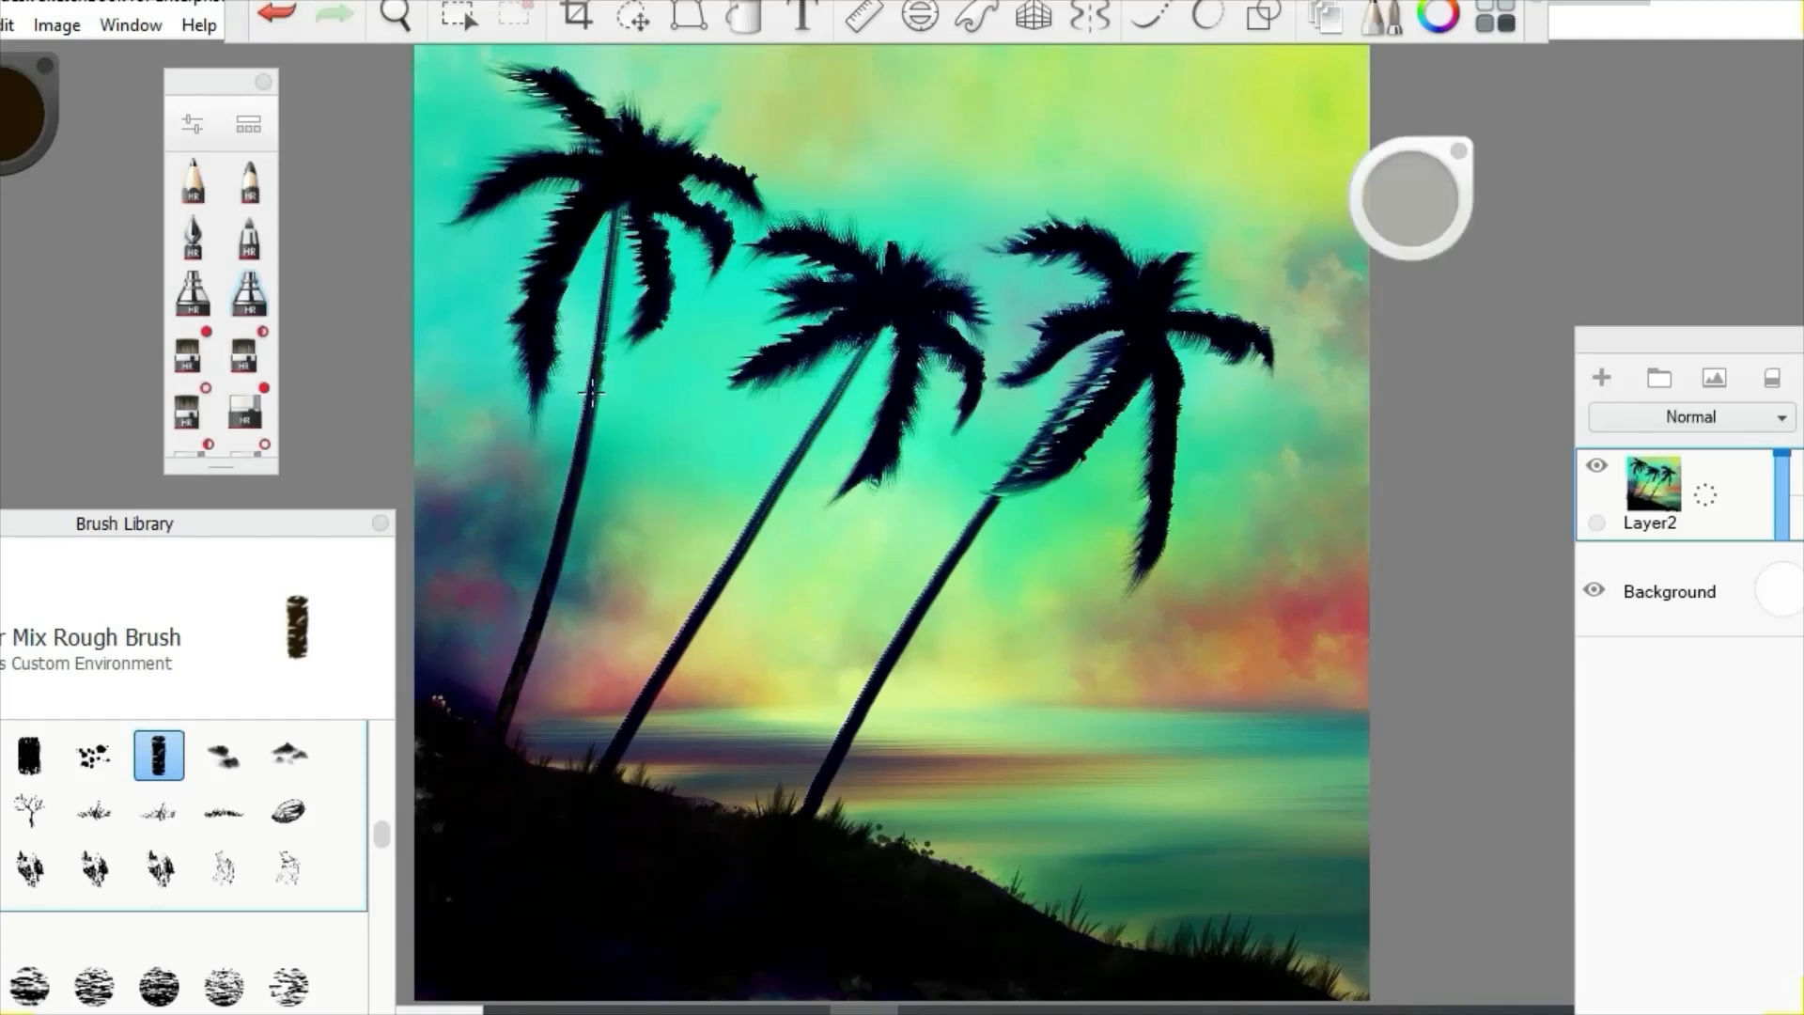
{"action": "key", "text": "l"}
{"action": "left_click_drag", "start_coordinate": [617, 223], "coordinate": [620, 228]}
{"action": "left_click", "coordinate": [277, 14]}
{"action": "left_click_drag", "start_coordinate": [600, 353], "coordinate": [619, 227]}
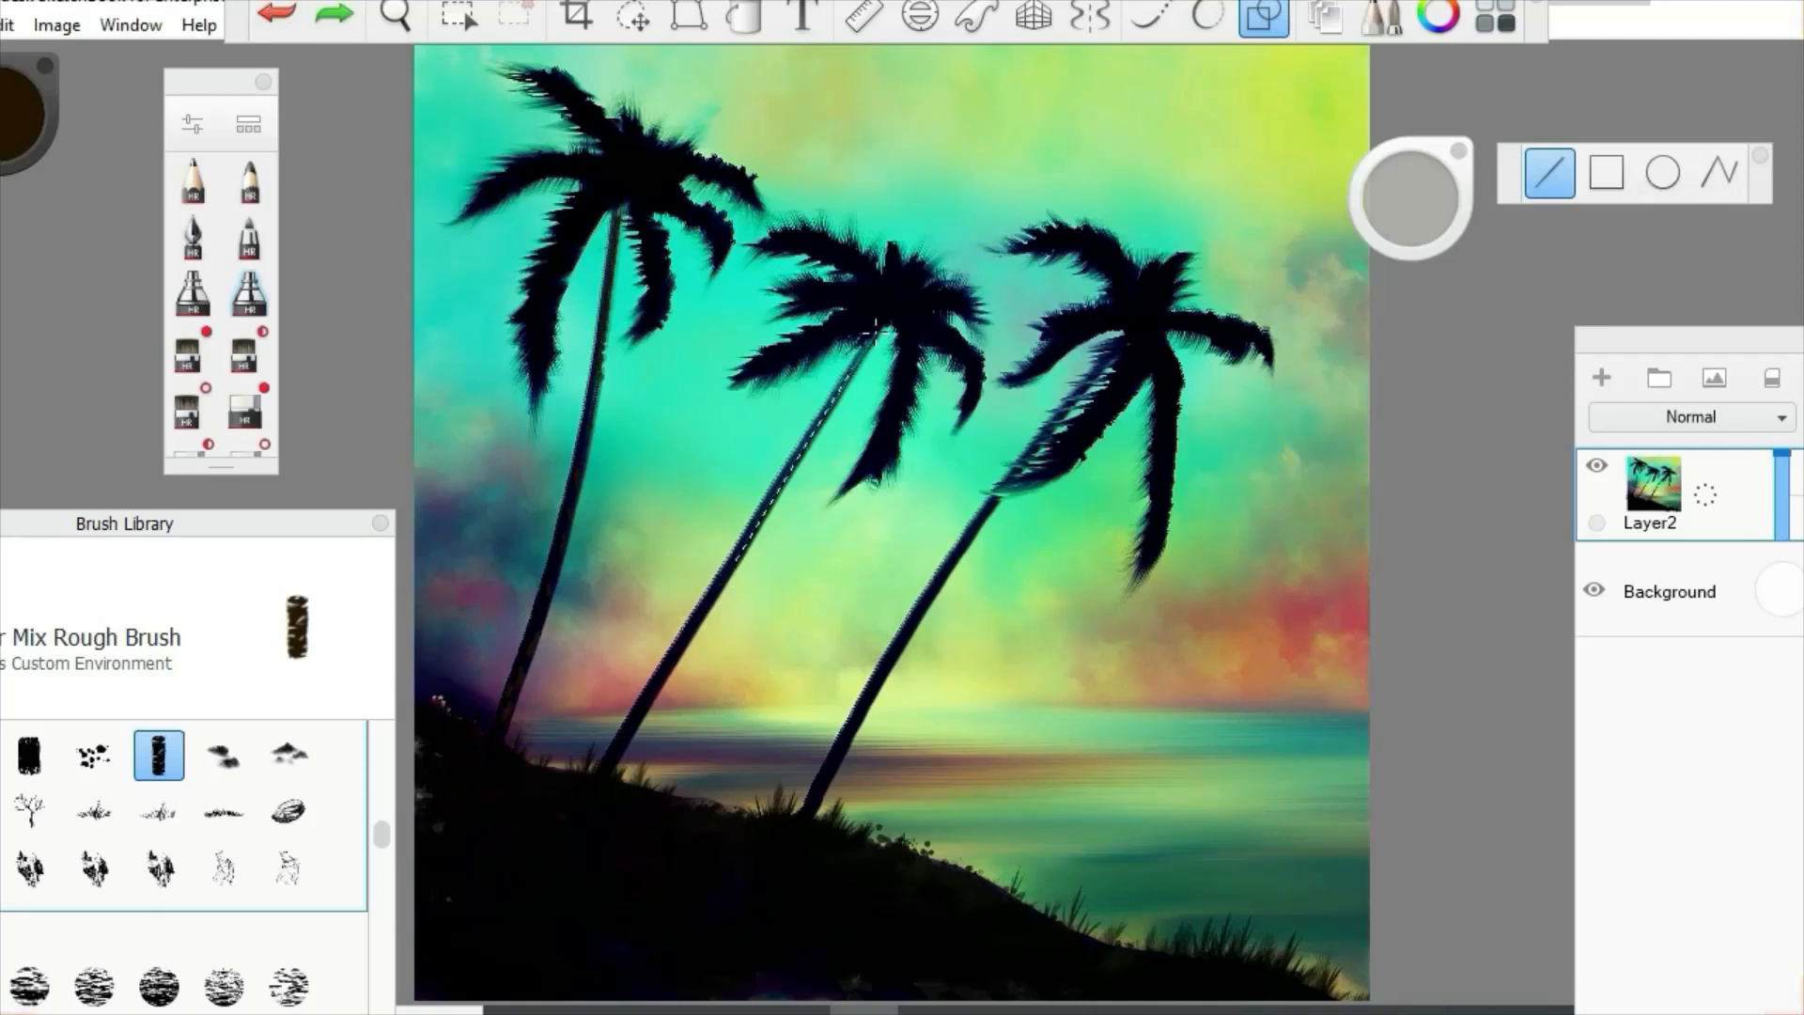
{"action": "left_click", "coordinate": [1264, 17]}
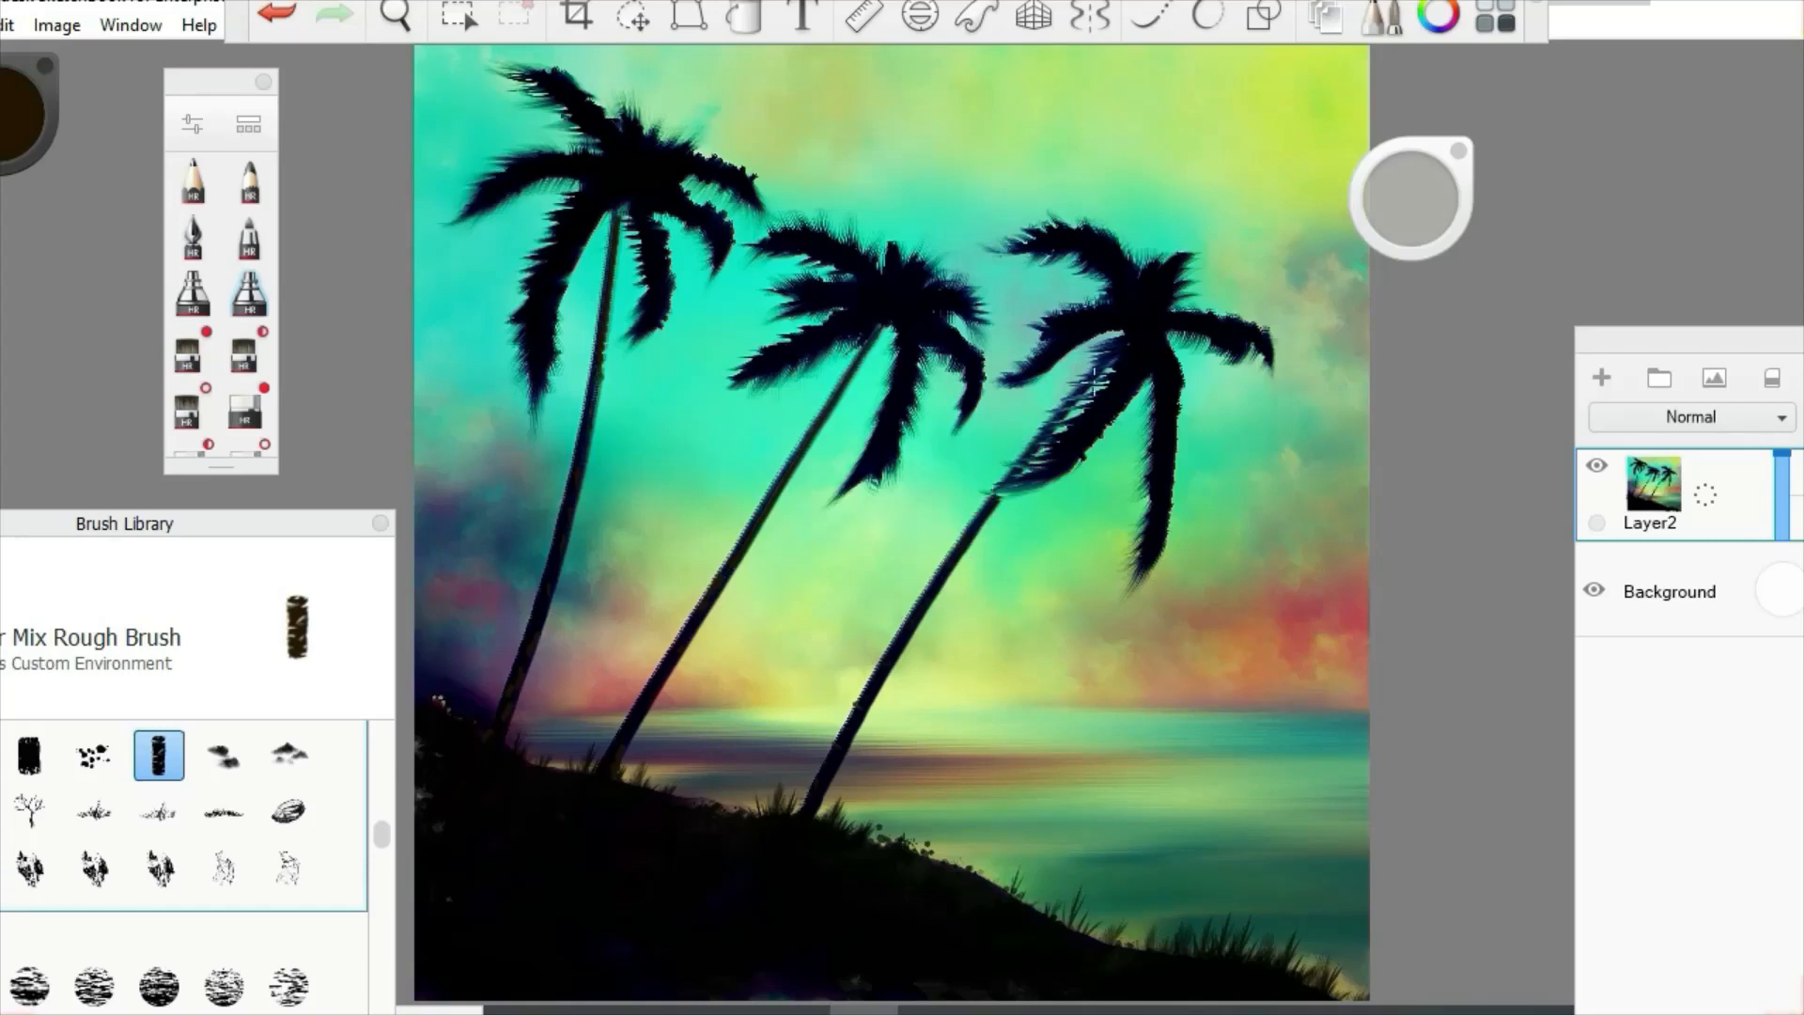
{"action": "left_click_drag", "start_coordinate": [827, 755], "coordinate": [824, 797]}
- Blend the tops of the three trunks into their fronds with the Smear Fan Brush from the Acrylics set
{"action": "left_click_drag", "start_coordinate": [202, 526], "coordinate": [307, 433]}
{"action": "mouse_move", "coordinate": [483, 742]}
{"action": "left_mouse_down"}
{"action": "mouse_move", "coordinate": [481, 644]}
{"action": "mouse_move", "coordinate": [476, 659]}
{"action": "left_mouse_up"}
{"action": "left_click", "coordinate": [393, 798]}
{"action": "left_click_drag", "start_coordinate": [225, 573], "coordinate": [31, 736]}
{"action": "left_click_drag", "start_coordinate": [1405, 201], "coordinate": [974, 209]}
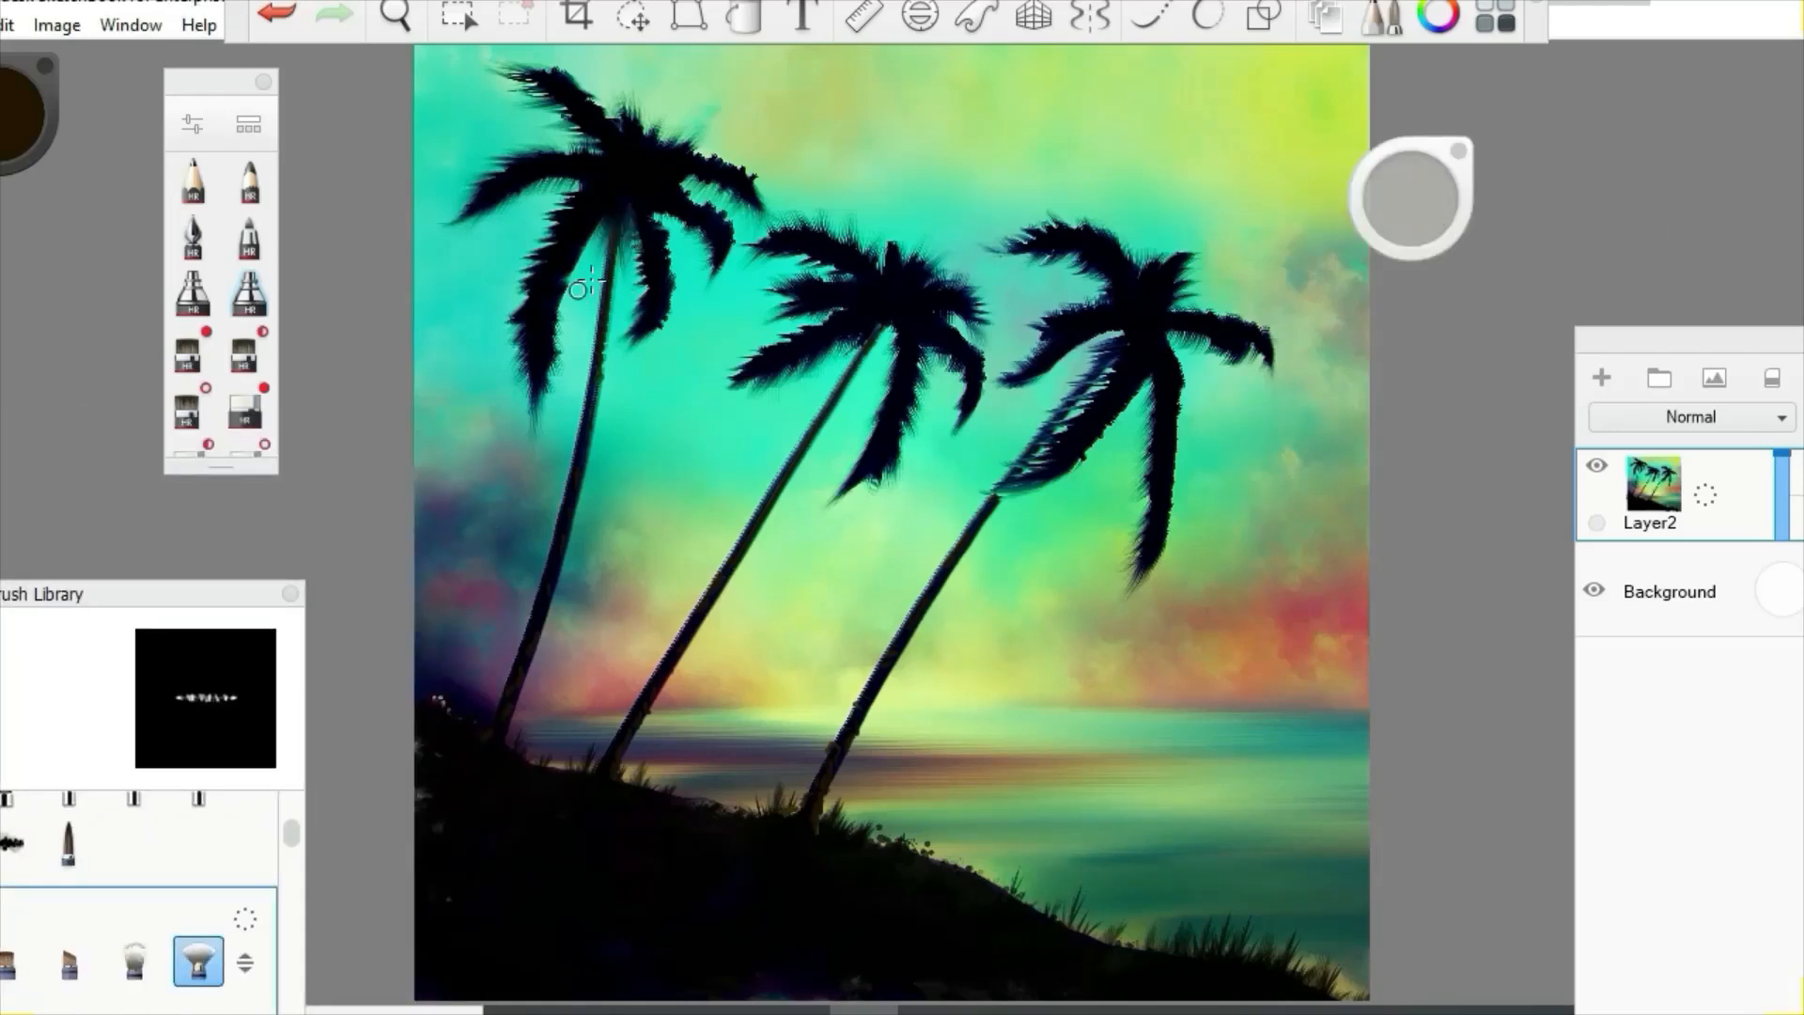
{"action": "mouse_move", "coordinate": [891, 316]}
{"action": "left_mouse_down"}
{"action": "mouse_move", "coordinate": [852, 404]}
{"action": "mouse_move", "coordinate": [874, 382]}
{"action": "mouse_move", "coordinate": [834, 417]}
{"action": "mouse_move", "coordinate": [864, 347]}
{"action": "mouse_move", "coordinate": [792, 426]}
{"action": "mouse_move", "coordinate": [868, 334]}
{"action": "mouse_move", "coordinate": [839, 408]}
{"action": "mouse_move", "coordinate": [880, 326]}
{"action": "mouse_move", "coordinate": [847, 385]}
{"action": "left_mouse_up"}
{"action": "left_click_drag", "start_coordinate": [616, 241], "coordinate": [609, 310]}
{"action": "mouse_move", "coordinate": [1128, 326]}
{"action": "left_mouse_down"}
{"action": "mouse_move", "coordinate": [1055, 367]}
{"action": "mouse_move", "coordinate": [1094, 374]}
{"action": "left_mouse_up"}
{"action": "left_click_drag", "start_coordinate": [1009, 483], "coordinate": [998, 491]}
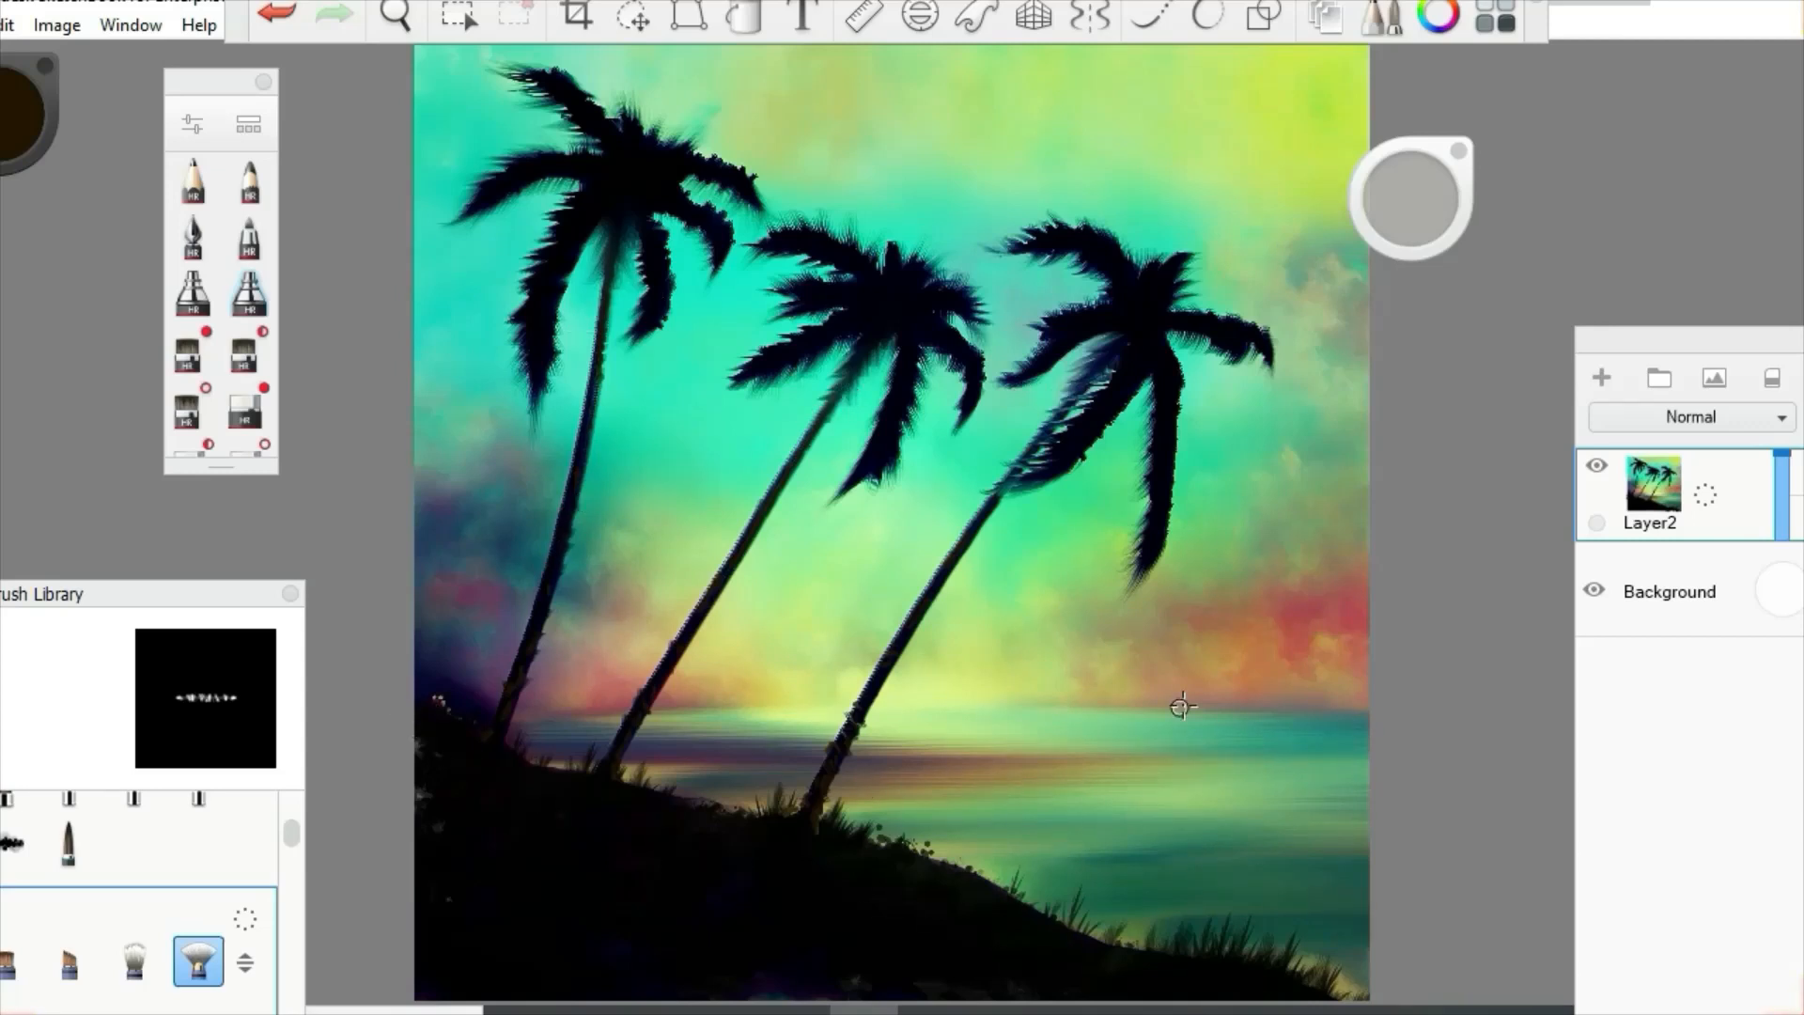
- Choose the Small Rigger brush from the Oils set and set the colour to white
{"action": "mouse_move", "coordinate": [161, 596]}
{"action": "left_mouse_down"}
{"action": "mouse_move", "coordinate": [335, 494]}
{"action": "mouse_move", "coordinate": [365, 372]}
{"action": "left_mouse_up"}
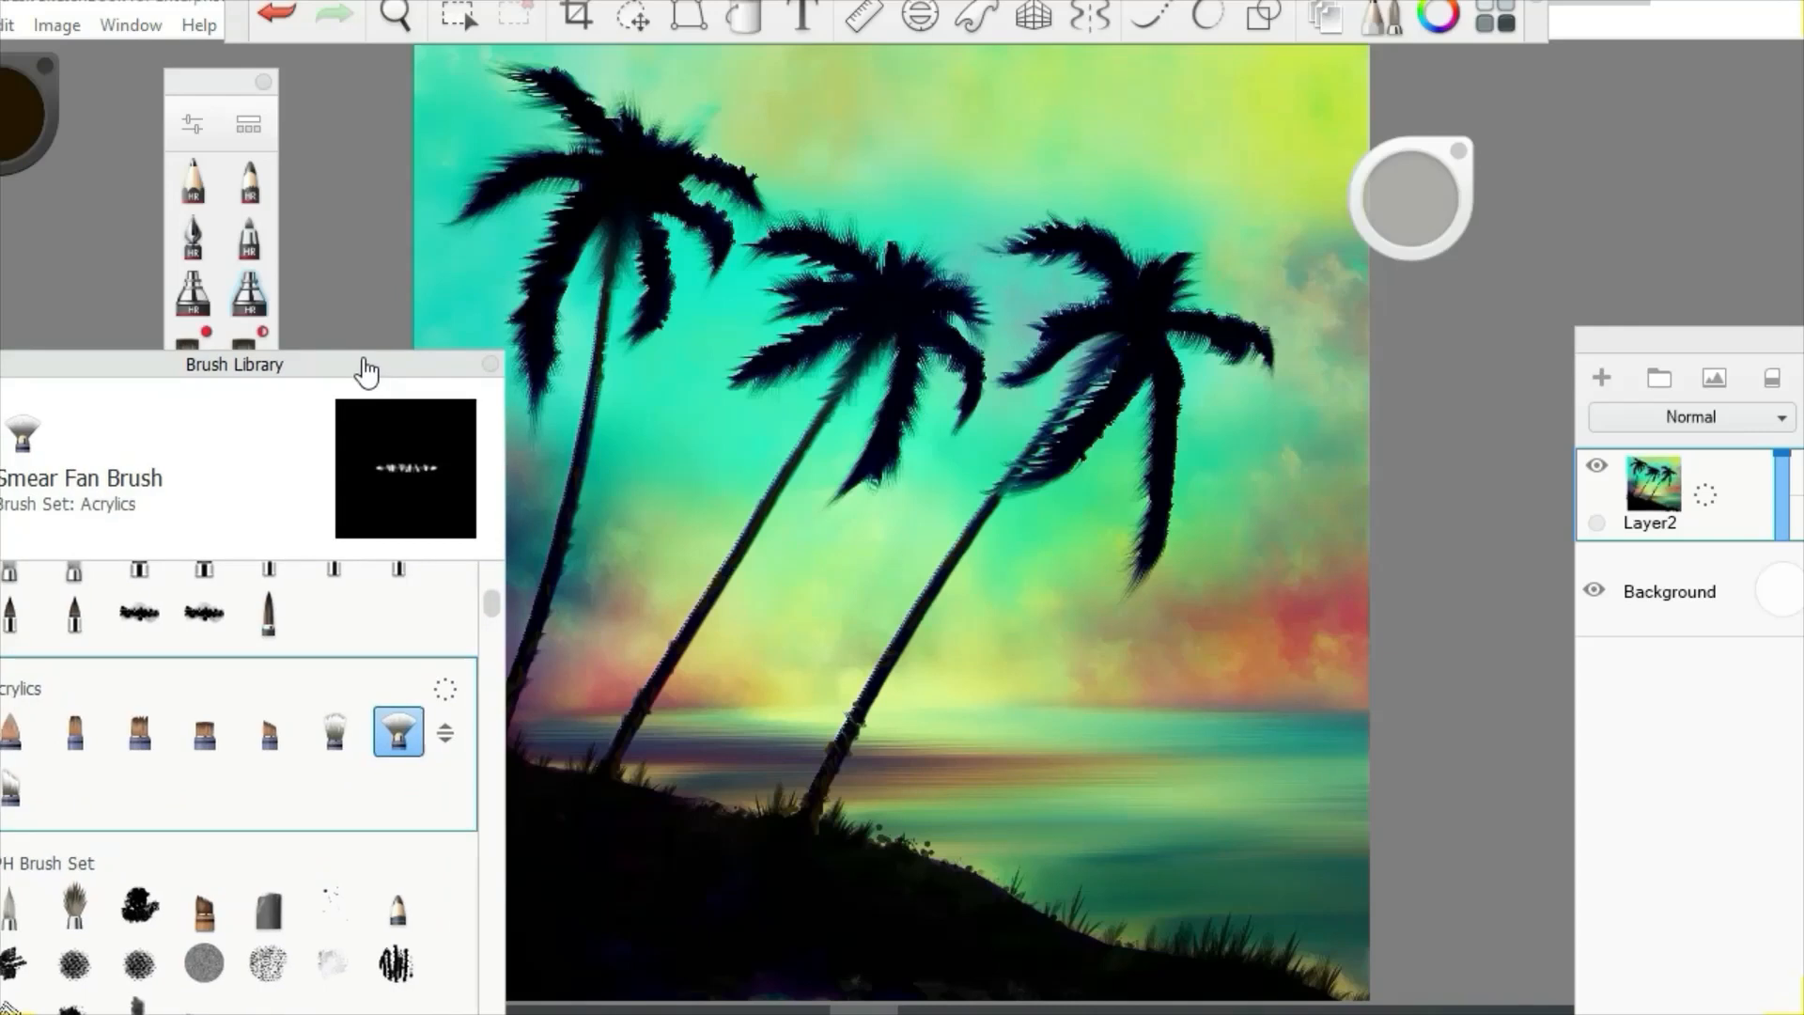
{"action": "scroll", "coordinate": [492, 644], "scroll_direction": "down", "scroll_amount": 2}
{"action": "scroll", "coordinate": [493, 596], "scroll_direction": "up", "scroll_amount": 1}
{"action": "mouse_move", "coordinate": [492, 596]}
{"action": "left_mouse_down"}
{"action": "mouse_move", "coordinate": [489, 577]}
{"action": "mouse_move", "coordinate": [467, 729]}
{"action": "mouse_move", "coordinate": [468, 713]}
{"action": "left_mouse_up"}
{"action": "left_click", "coordinate": [267, 826]}
{"action": "left_click_drag", "start_coordinate": [272, 363], "coordinate": [40, 537]}
{"action": "left_click", "coordinate": [3, 111]}
{"action": "left_click", "coordinate": [37, 81]}
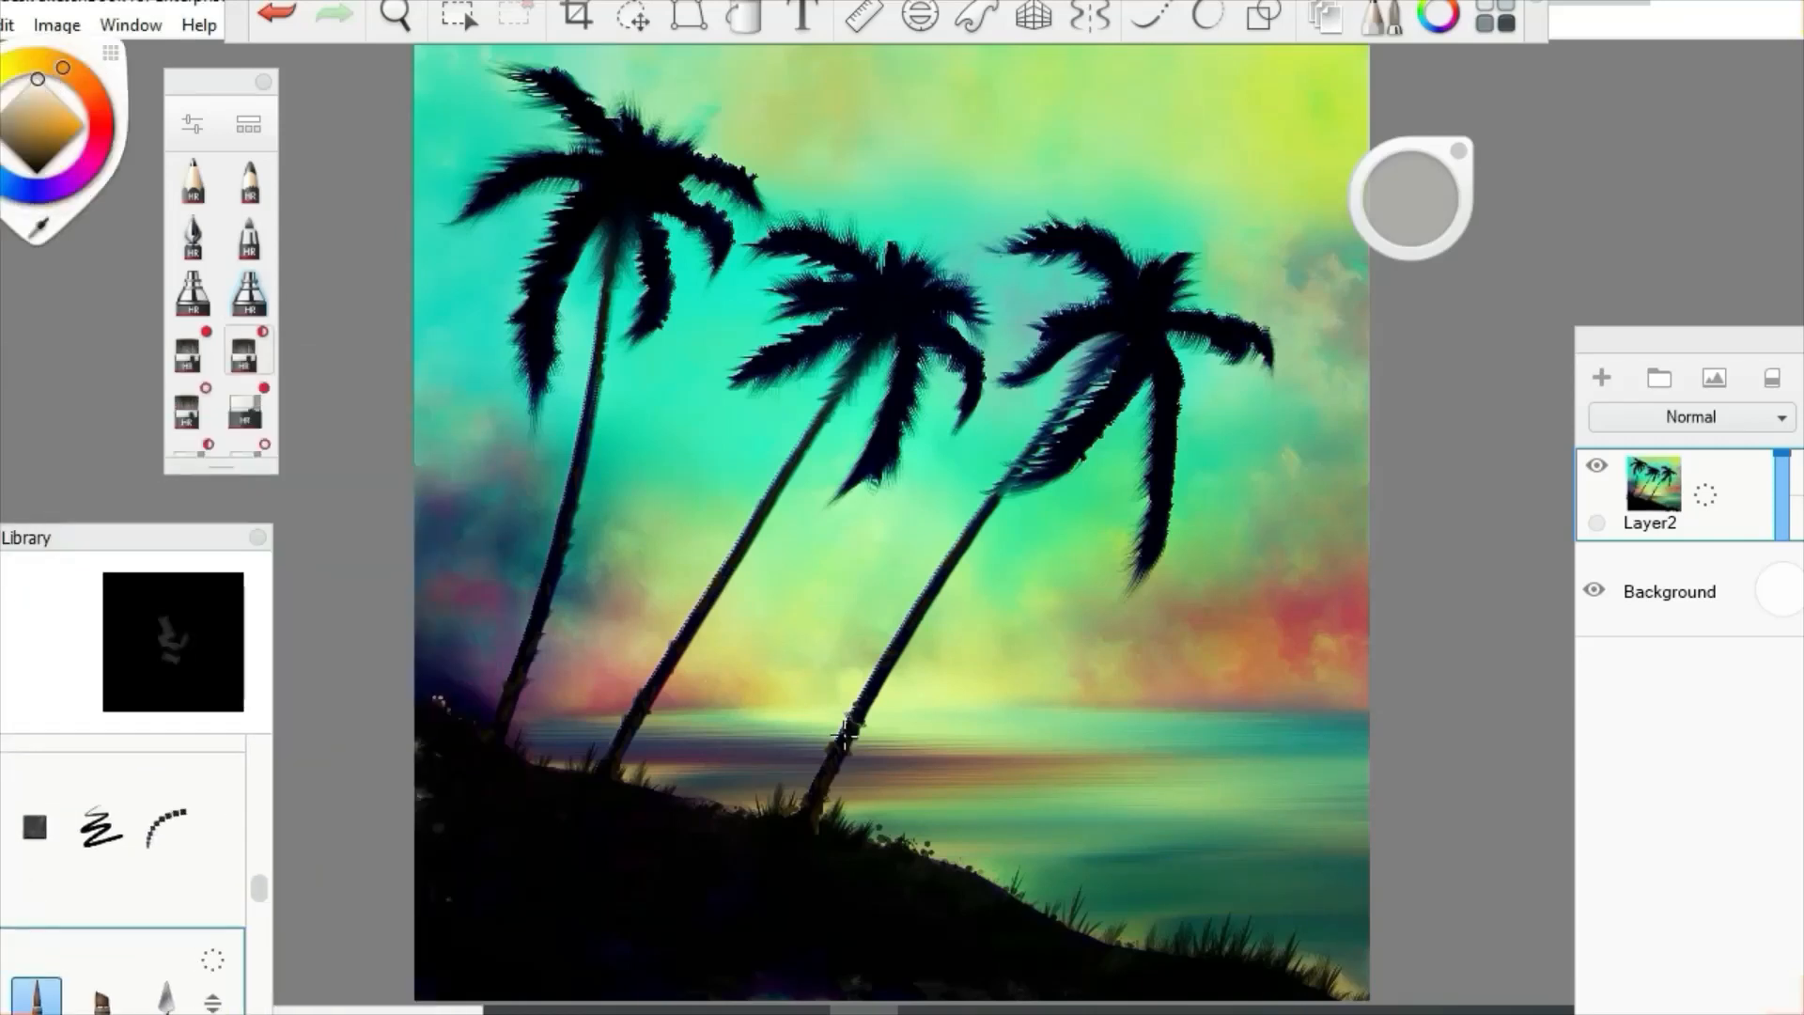
- Draw thin white highlight lines along the sea horizon with the straight Line tool
{"action": "left_click", "coordinate": [1264, 16]}
{"action": "left_click_drag", "start_coordinate": [930, 711], "coordinate": [1372, 705]}
{"action": "left_click_drag", "start_coordinate": [465, 715], "coordinate": [606, 714]}
{"action": "left_click_drag", "start_coordinate": [834, 708], "coordinate": [838, 707]}
{"action": "mouse_move", "coordinate": [932, 710]}
{"action": "left_mouse_down"}
{"action": "mouse_move", "coordinate": [1385, 704]}
{"action": "mouse_move", "coordinate": [1354, 705]}
{"action": "left_mouse_up"}
{"action": "left_click_drag", "start_coordinate": [463, 716], "coordinate": [512, 714]}
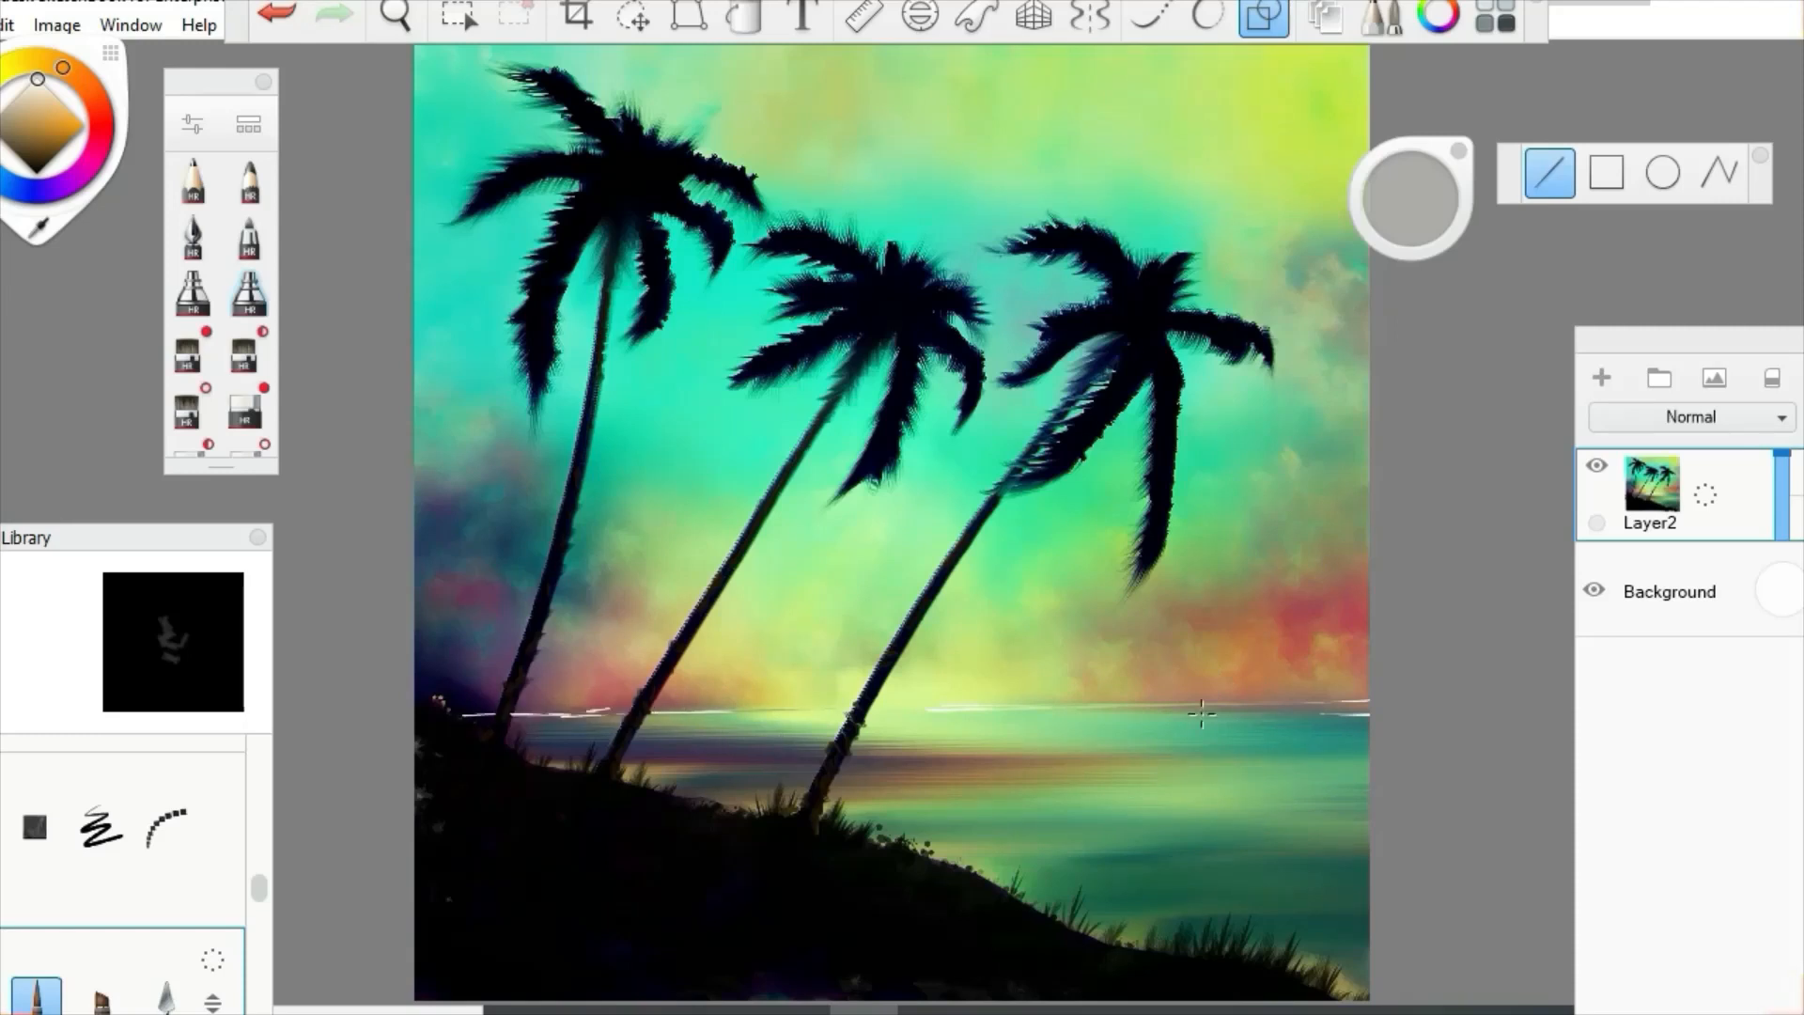
- Add short white horizontal glints across the middle and lower water with the Line tool, undoing unwanted strokes
{"action": "left_click_drag", "start_coordinate": [1119, 730], "coordinate": [1305, 722]}
{"action": "left_click", "coordinate": [280, 12]}
{"action": "left_click_drag", "start_coordinate": [918, 750], "coordinate": [1276, 745]}
{"action": "left_click_drag", "start_coordinate": [1199, 824], "coordinate": [1343, 814]}
{"action": "left_click", "coordinate": [279, 13]}
{"action": "left_click_drag", "start_coordinate": [947, 853], "coordinate": [1380, 834]}
{"action": "left_click", "coordinate": [278, 14]}
{"action": "left_click_drag", "start_coordinate": [1258, 850], "coordinate": [1387, 854]}
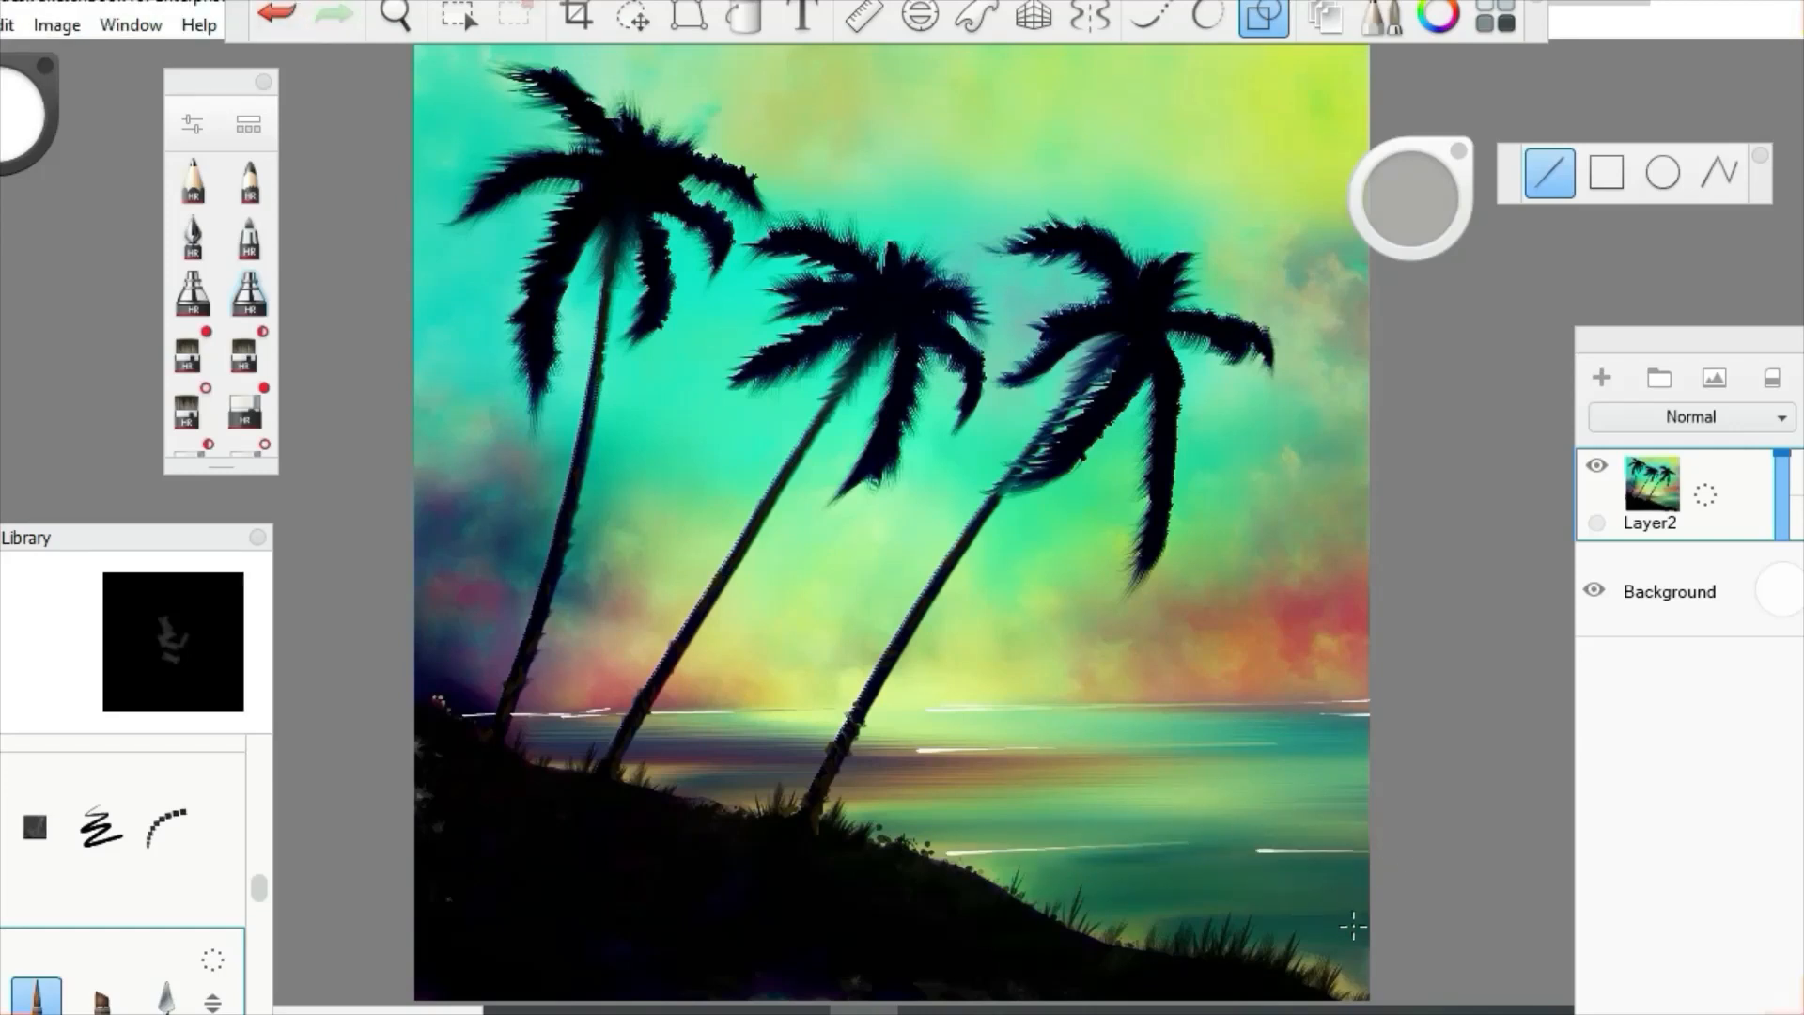
- Smear the white highlights on the horizon and water into soft horizontal streaks with the Smear Fan Brush and the Line tool
{"action": "left_click_drag", "start_coordinate": [178, 543], "coordinate": [365, 132]}
{"action": "left_click_drag", "start_coordinate": [446, 482], "coordinate": [452, 366]}
{"action": "left_click", "coordinate": [350, 657]}
{"action": "left_click_drag", "start_coordinate": [373, 136], "coordinate": [128, 427]}
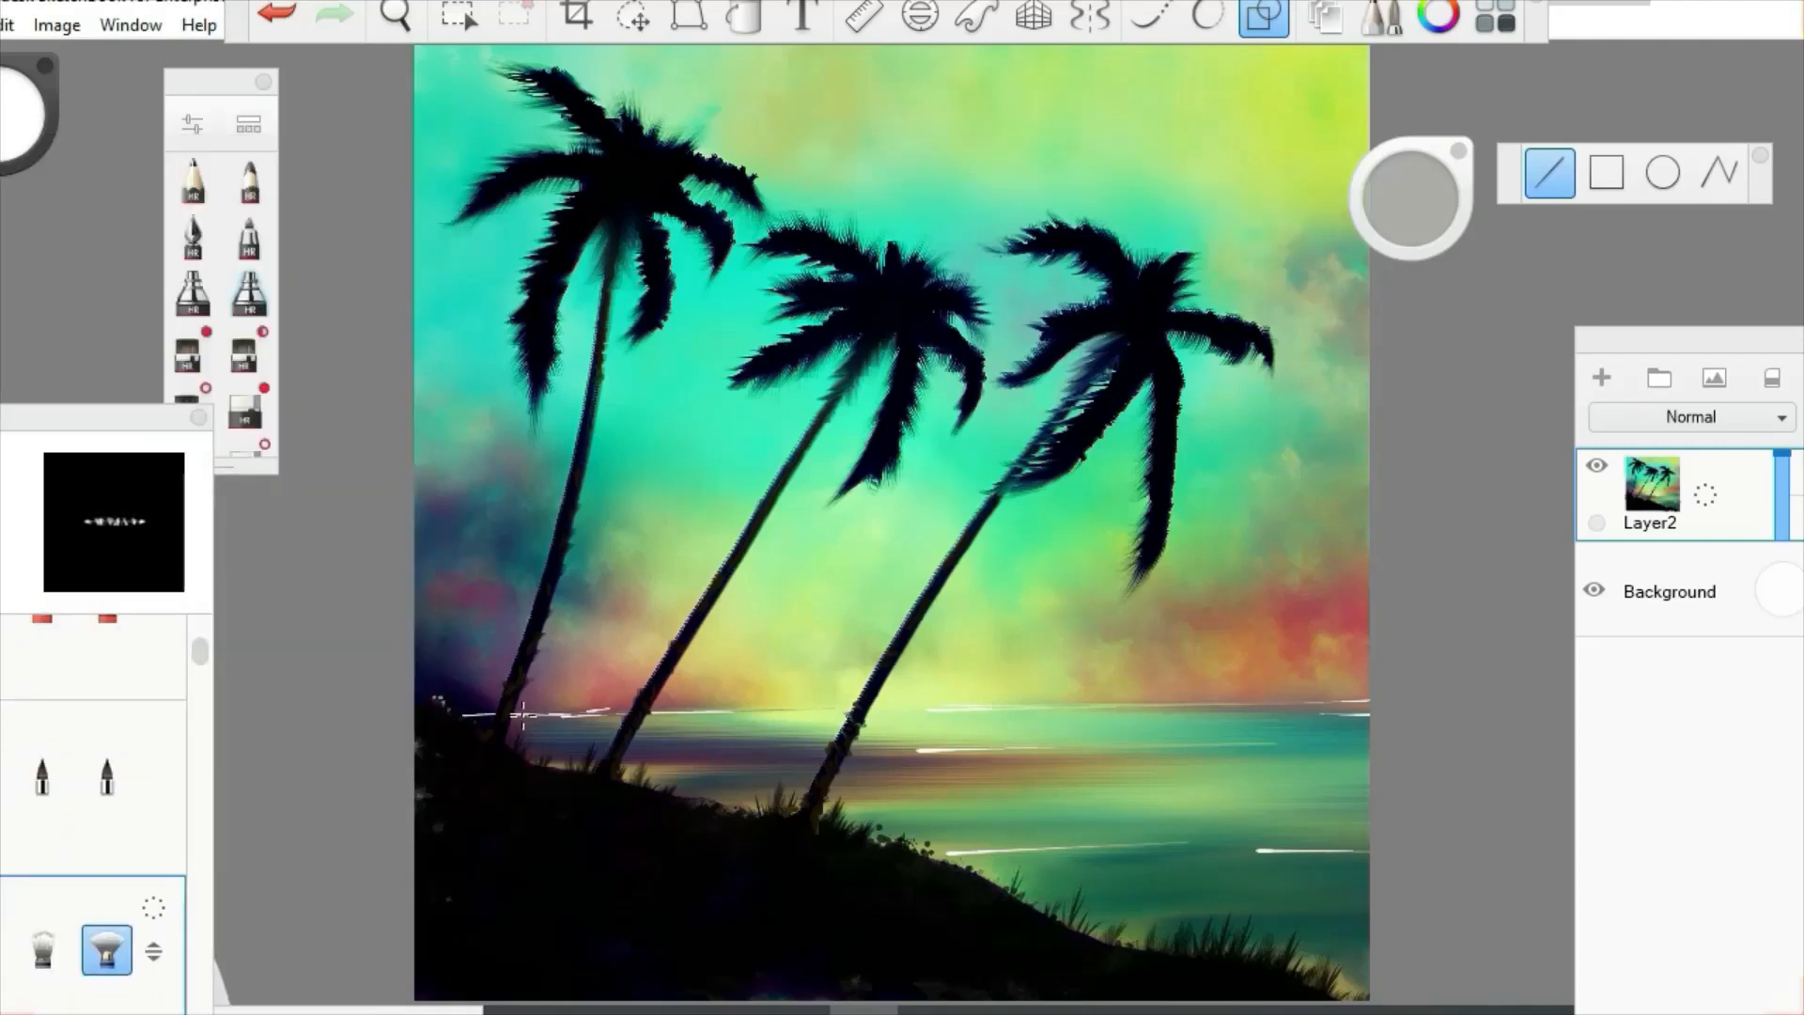
{"action": "left_click_drag", "start_coordinate": [1412, 200], "coordinate": [1411, 186]}
{"action": "left_click_drag", "start_coordinate": [470, 712], "coordinate": [518, 721]}
{"action": "mouse_move", "coordinate": [1368, 701]}
{"action": "left_mouse_down"}
{"action": "mouse_move", "coordinate": [1244, 698]}
{"action": "mouse_move", "coordinate": [1269, 708]}
{"action": "left_mouse_up"}
{"action": "left_click_drag", "start_coordinate": [937, 754], "coordinate": [1132, 748]}
{"action": "left_click_drag", "start_coordinate": [1235, 846], "coordinate": [986, 844]}
{"action": "left_click_drag", "start_coordinate": [1300, 852], "coordinate": [1097, 858]}
{"action": "mouse_move", "coordinate": [938, 852]}
{"action": "left_mouse_down"}
{"action": "mouse_move", "coordinate": [1355, 850]}
{"action": "mouse_move", "coordinate": [1214, 854]}
{"action": "left_mouse_up"}
- Refine the smeared streaks in the middle water and pull new ones inward from the canvas's right edge near the shore
{"action": "left_click", "coordinate": [279, 12]}
{"action": "mouse_move", "coordinate": [1373, 863]}
{"action": "left_mouse_down"}
{"action": "mouse_move", "coordinate": [1188, 870]}
{"action": "mouse_move", "coordinate": [1326, 878]}
{"action": "left_mouse_up"}
{"action": "left_click_drag", "start_coordinate": [916, 750], "coordinate": [1199, 766]}
{"action": "left_click", "coordinate": [282, 13]}
{"action": "left_click_drag", "start_coordinate": [917, 749], "coordinate": [1189, 748]}
{"action": "left_click_drag", "start_coordinate": [1339, 878], "coordinate": [1128, 881]}
{"action": "left_click_drag", "start_coordinate": [1353, 863], "coordinate": [1036, 865]}
{"action": "left_click", "coordinate": [282, 13]}
{"action": "left_click_drag", "start_coordinate": [1350, 865], "coordinate": [1076, 877]}
{"action": "left_click_drag", "start_coordinate": [1345, 877], "coordinate": [1080, 887]}
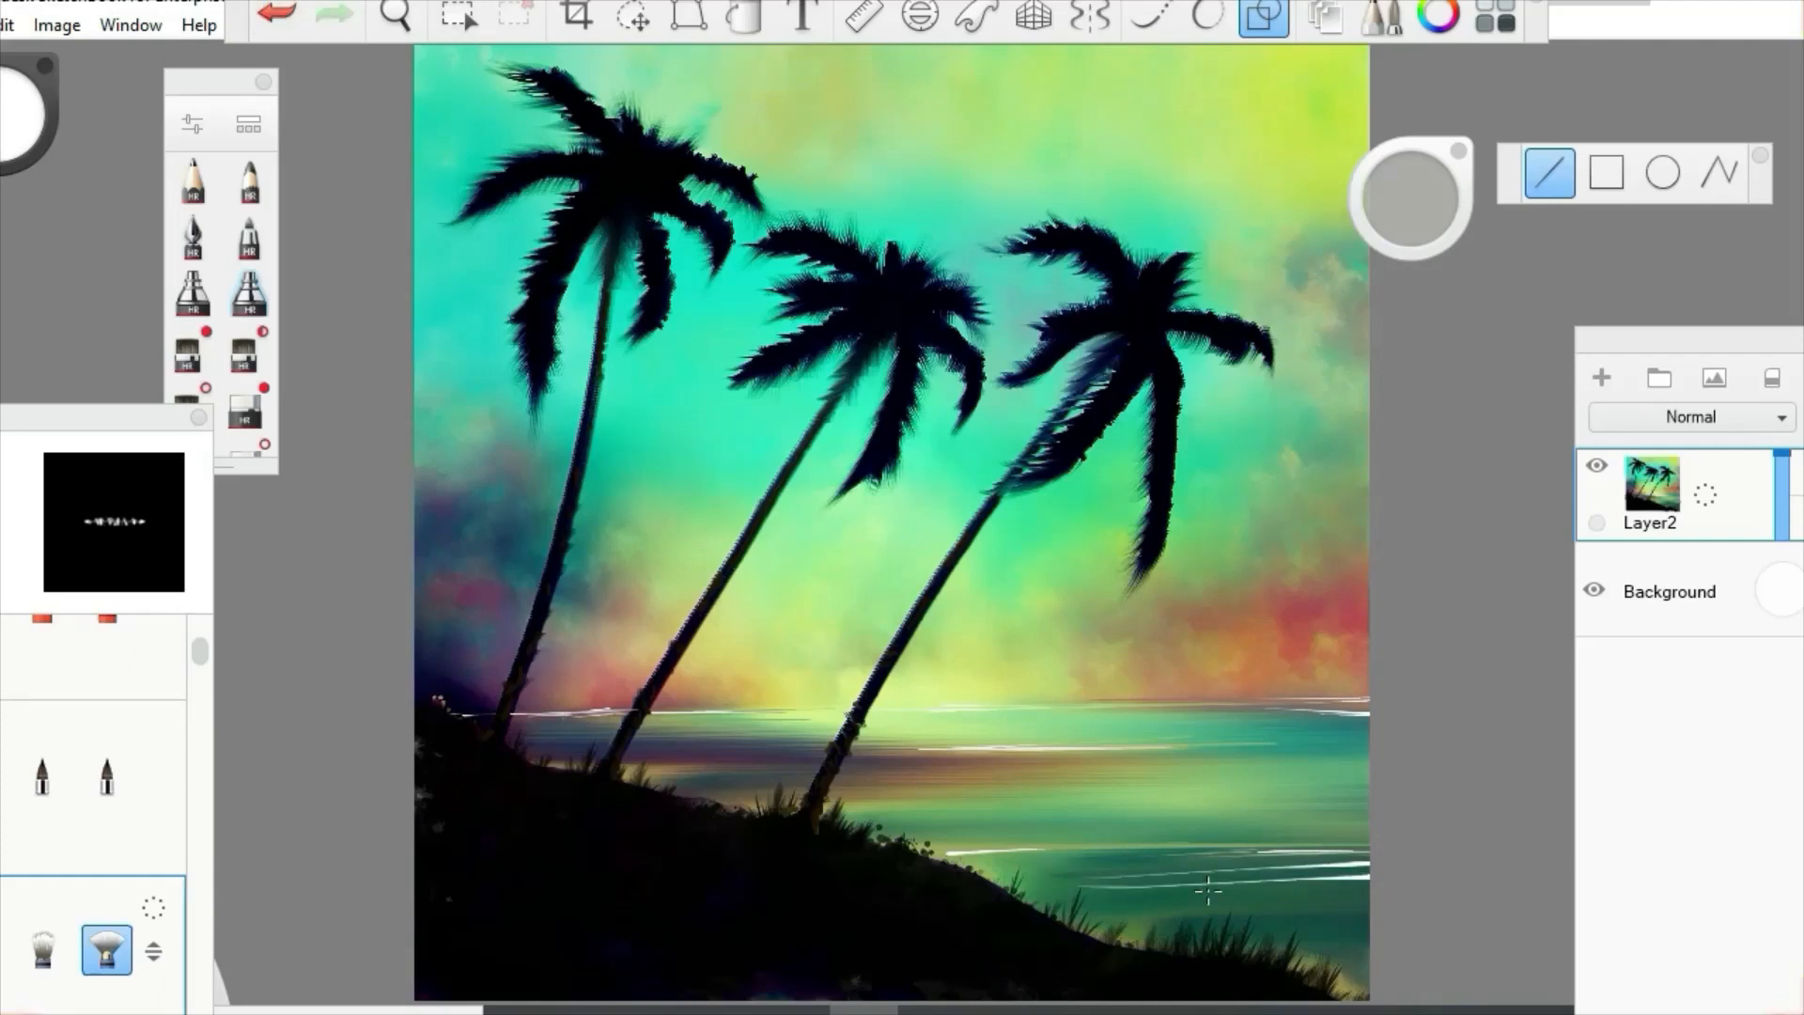
- Sign the painting in white on the slope's lower right end, freehand with the Small Rigger brush
{"action": "left_click_drag", "start_coordinate": [1209, 889], "coordinate": [878, 391]}
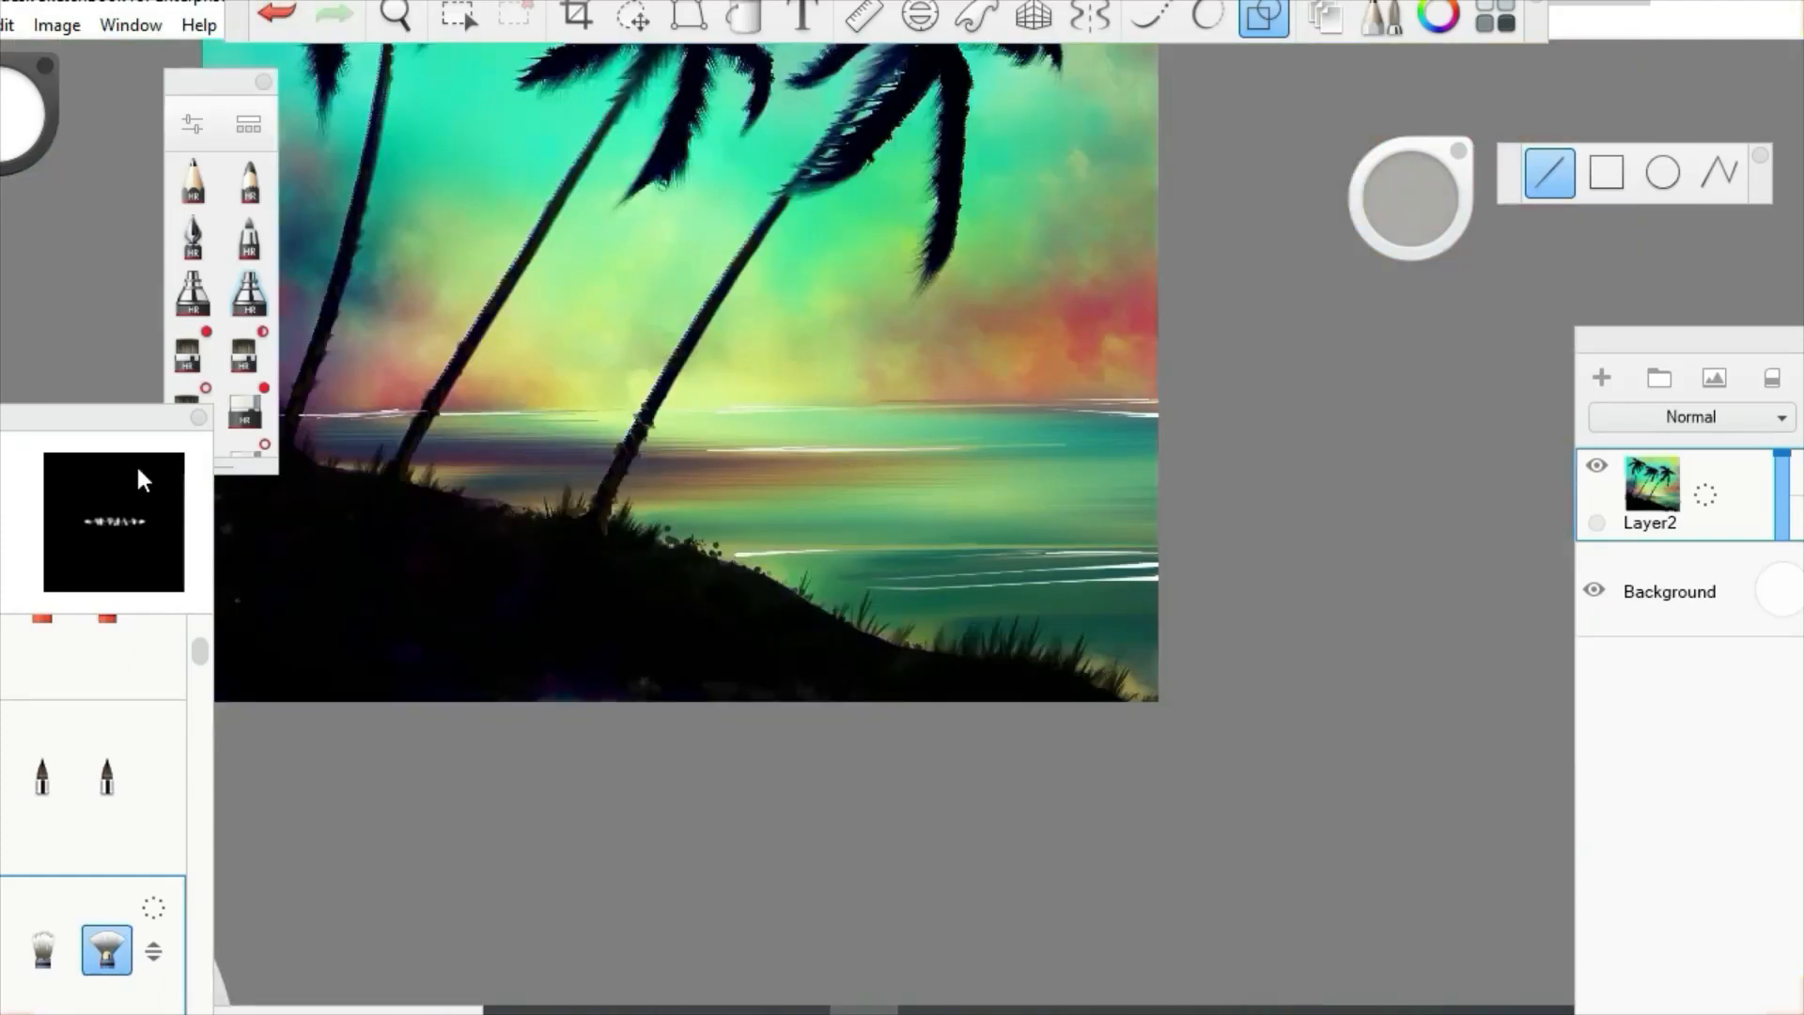
{"action": "mouse_move", "coordinate": [596, 624]}
{"action": "left_mouse_down"}
{"action": "mouse_move", "coordinate": [592, 442]}
{"action": "mouse_move", "coordinate": [588, 499]}
{"action": "left_mouse_up"}
{"action": "left_click", "coordinate": [364, 563]}
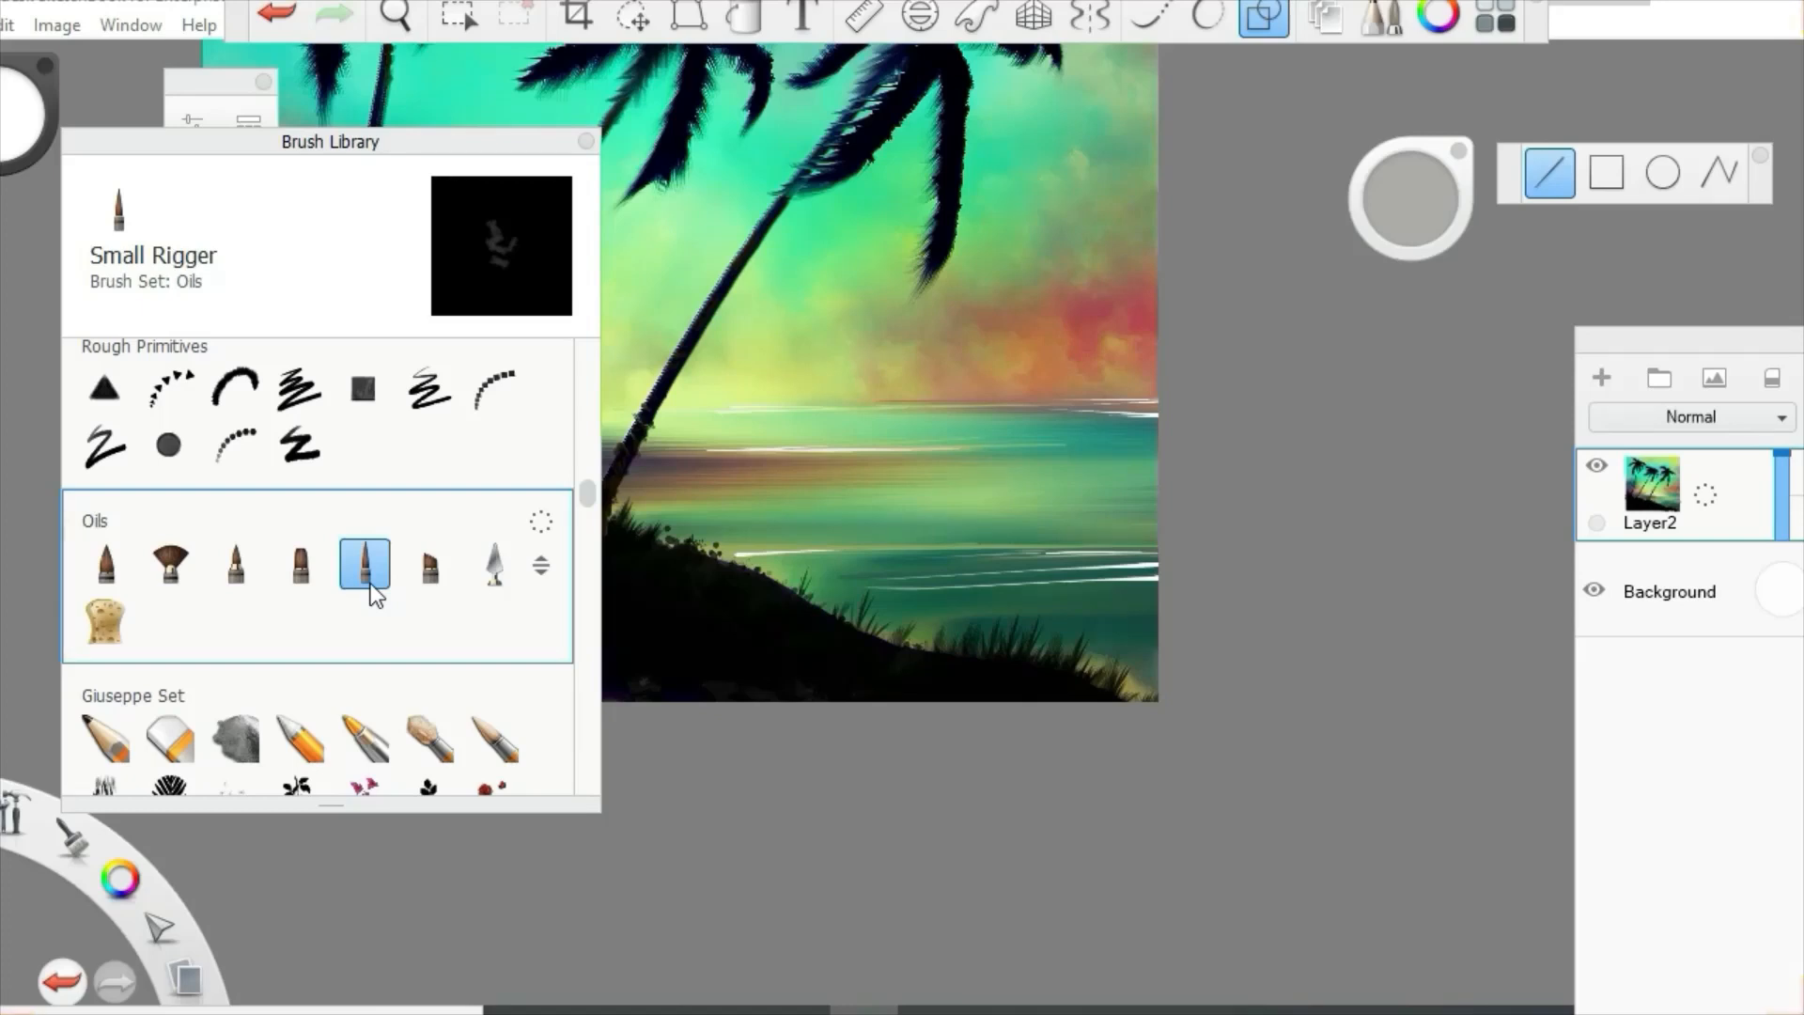
{"action": "key", "text": "ctrl+z"}
{"action": "left_click", "coordinate": [1263, 14]}
{"action": "left_click_drag", "start_coordinate": [973, 675], "coordinate": [1090, 684]}
{"action": "left_click_drag", "start_coordinate": [410, 143], "coordinate": [0, 214]}
{"action": "key", "text": "space"}
{"action": "mouse_move", "coordinate": [749, 241]}
{"action": "left_mouse_down"}
{"action": "mouse_move", "coordinate": [931, 691]}
{"action": "mouse_move", "coordinate": [837, 669]}
{"action": "mouse_move", "coordinate": [866, 633]}
{"action": "mouse_move", "coordinate": [852, 663]}
{"action": "left_mouse_up"}
{"action": "left_click_drag", "start_coordinate": [819, 617], "coordinate": [720, 670]}
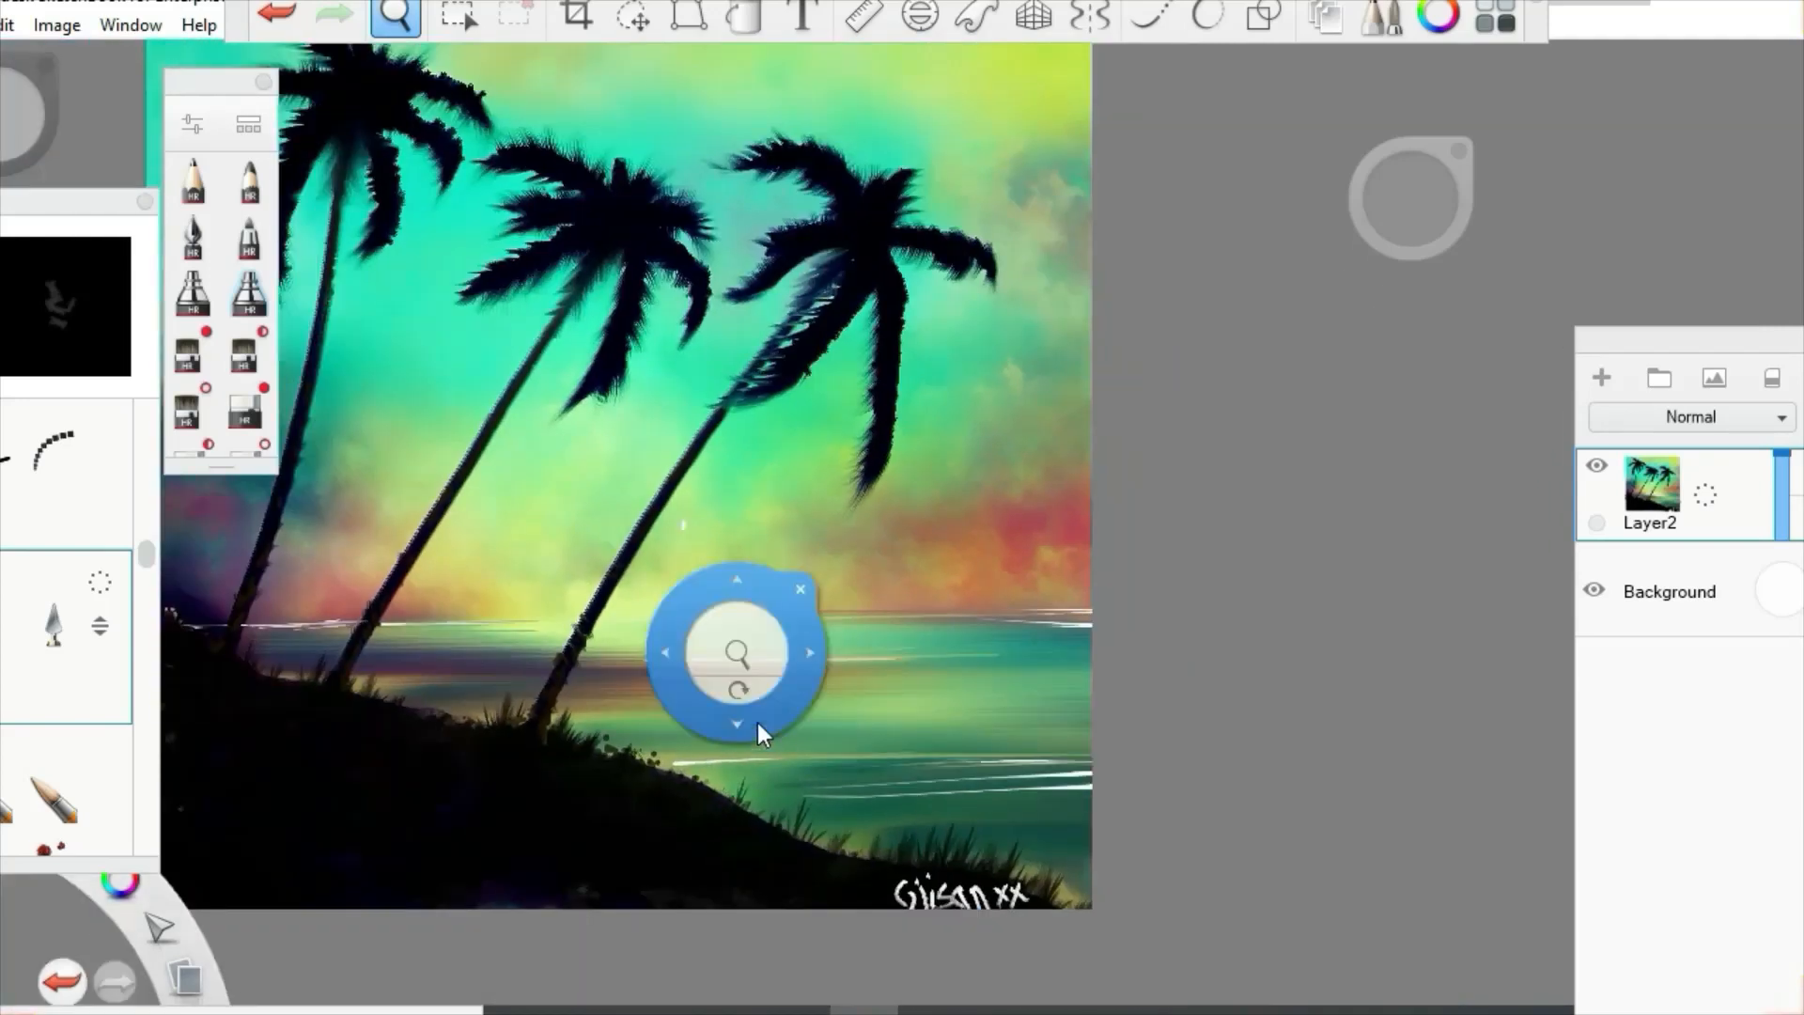
{"action": "left_click_drag", "start_coordinate": [761, 733], "coordinate": [939, 805]}
{"action": "key", "text": "space"}
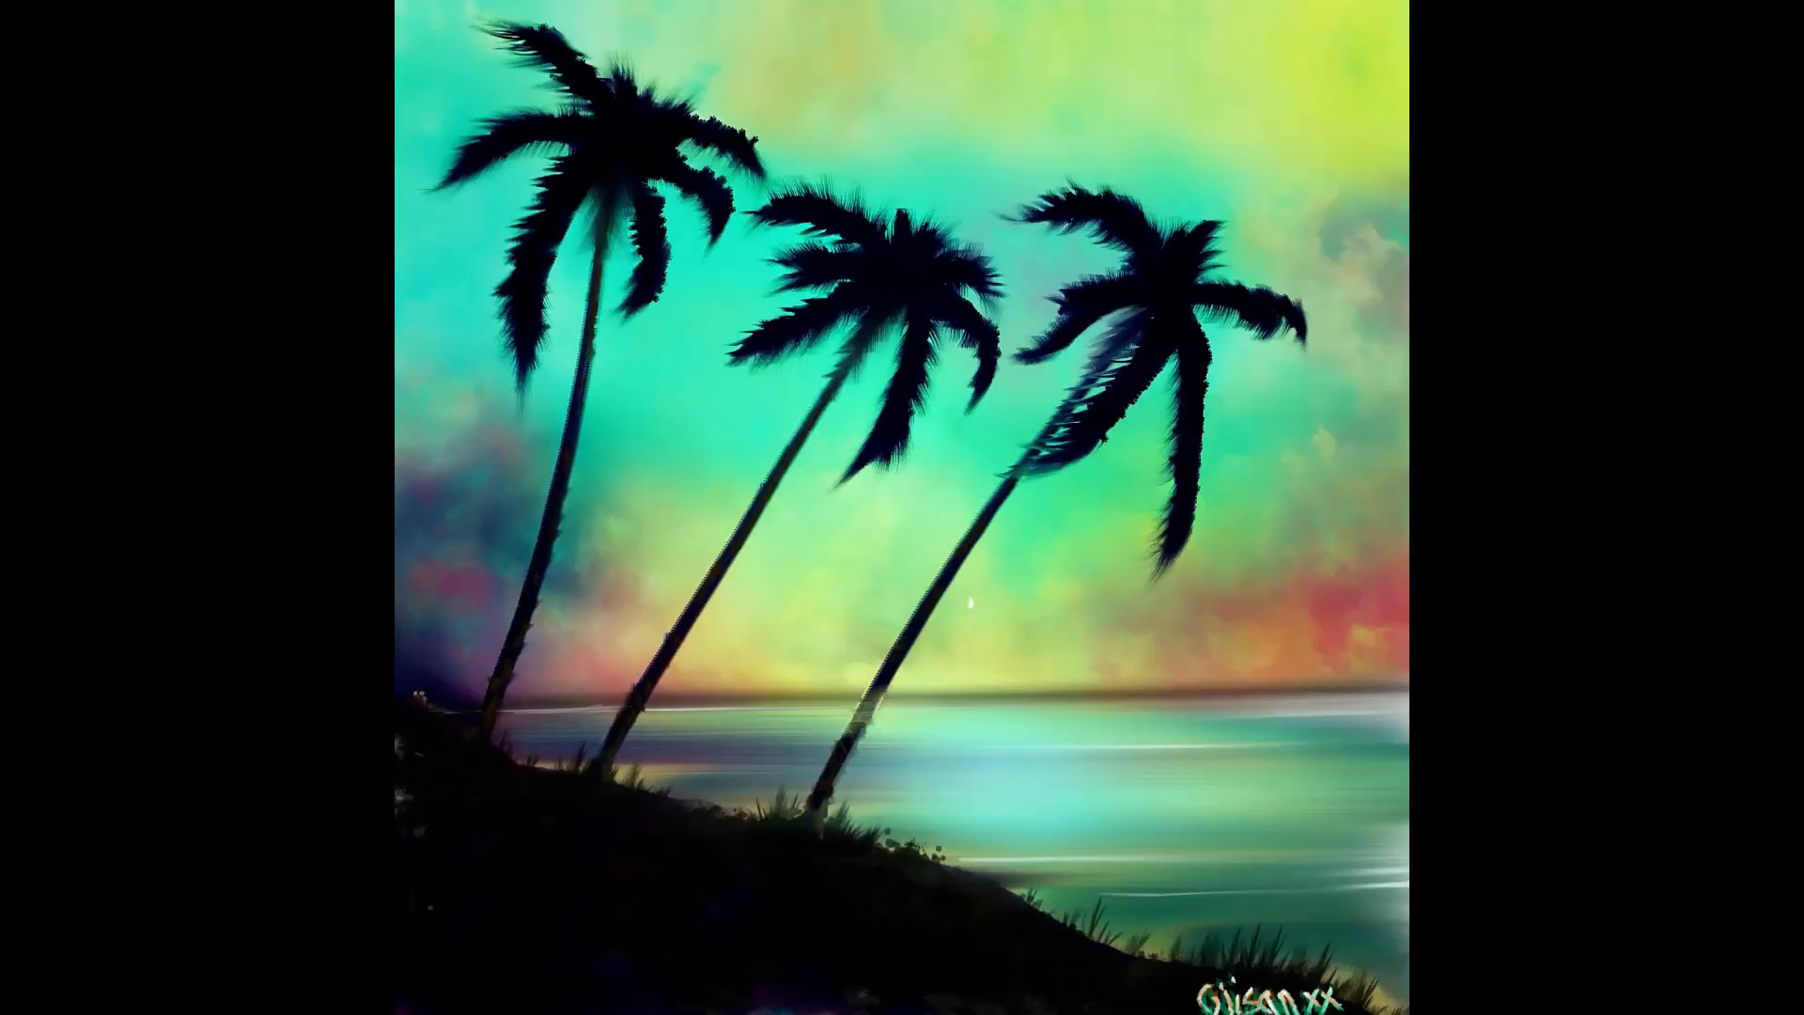